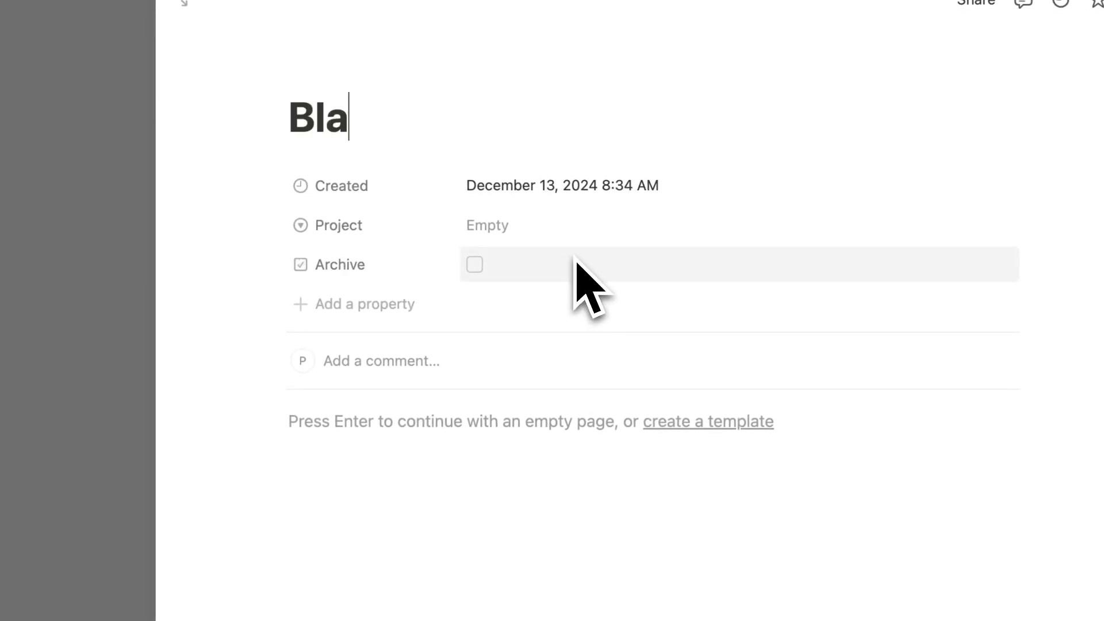
# Step: Title a note 'Blah Blah', begin its Project tag, then insert a gallery via /gall
pyautogui.write('h Blah')
pyautogui.click(518, 227)
pyautogui.write('P')
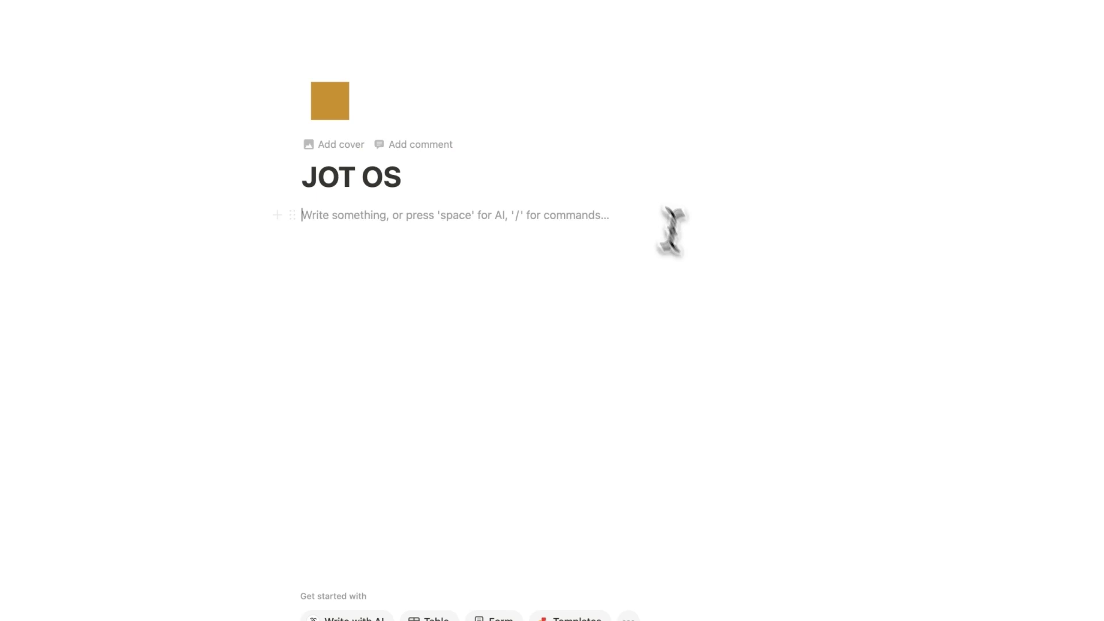
pyautogui.write('/gall')
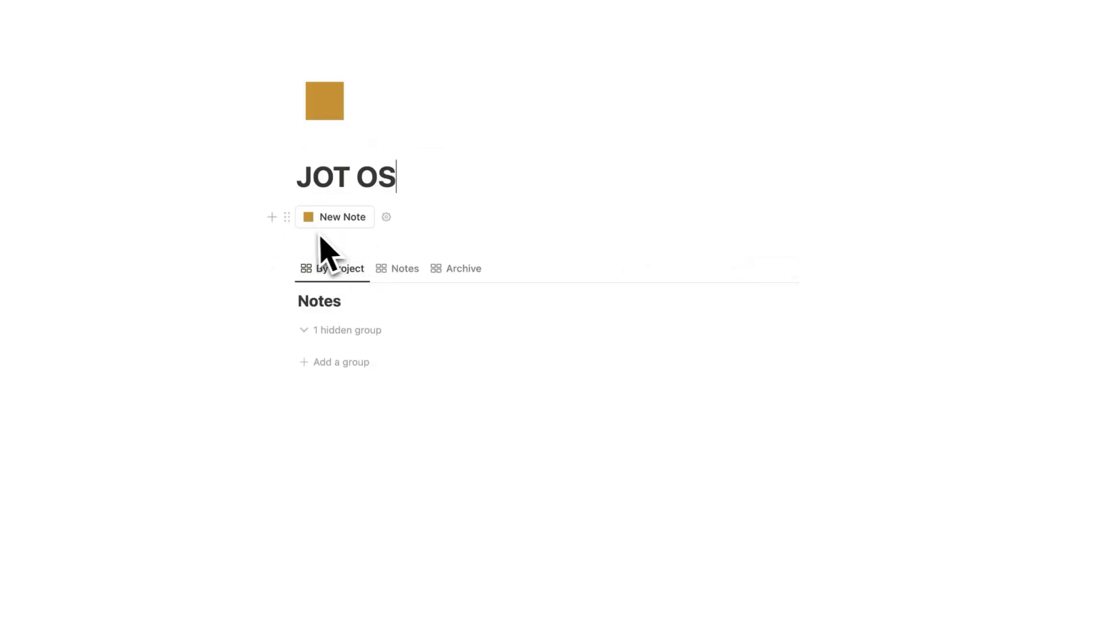
# Step: Drag the New Note button slightly and drop it back in its original place
pyautogui.moveTo(287, 217)
pyautogui.mouseDown()
pyautogui.moveTo(284, 207)
pyautogui.moveTo(298, 215)
pyautogui.mouseUp()
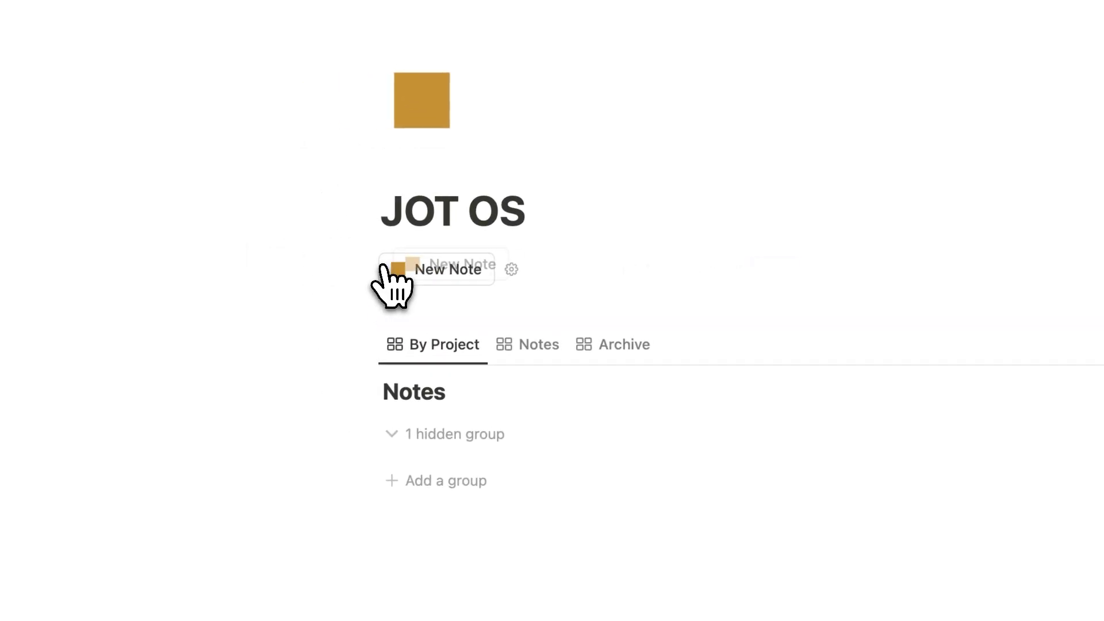
pyautogui.moveTo(383, 267); pyautogui.dragTo(371, 264)
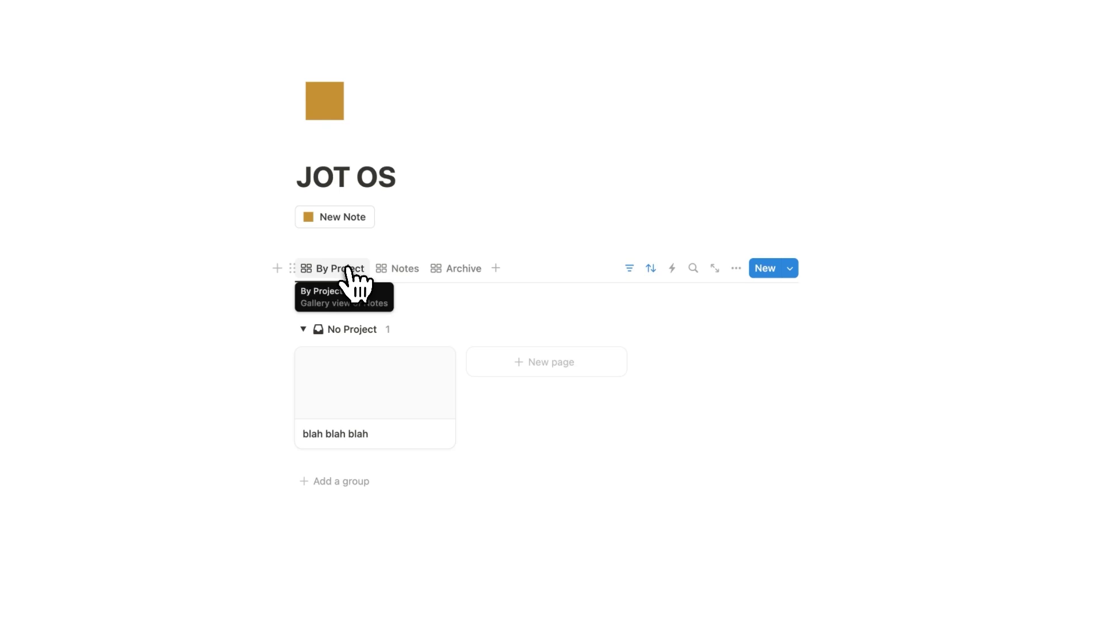
# Step: Archive the 'blah blah blah' note and confirm it moved from Notes to Archive
pyautogui.click(440, 270)
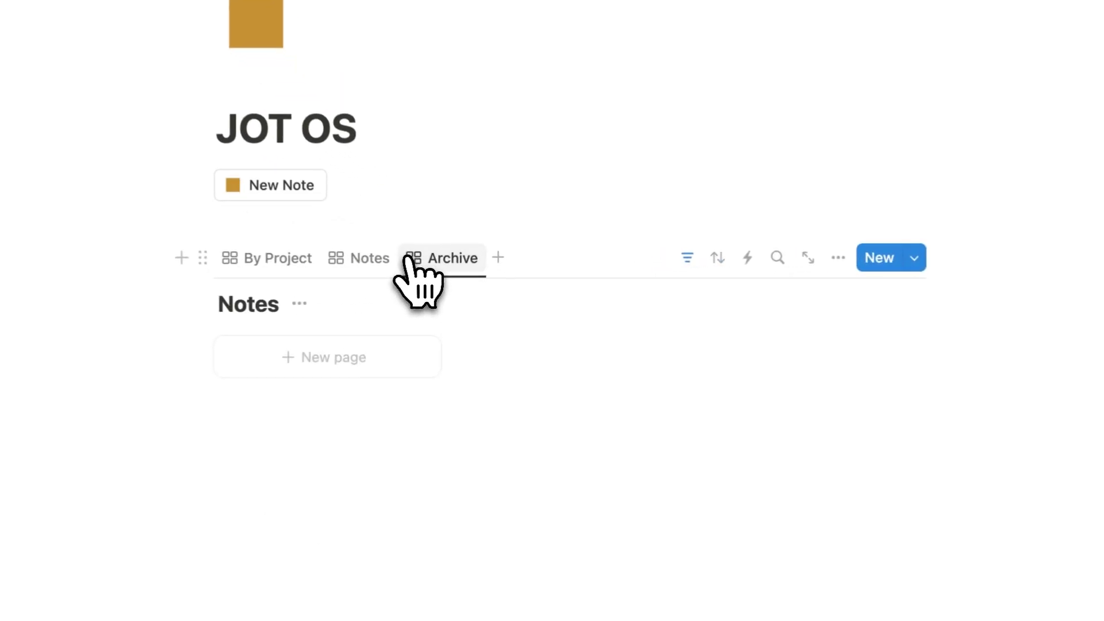
pyautogui.click(382, 263)
pyautogui.click(333, 341)
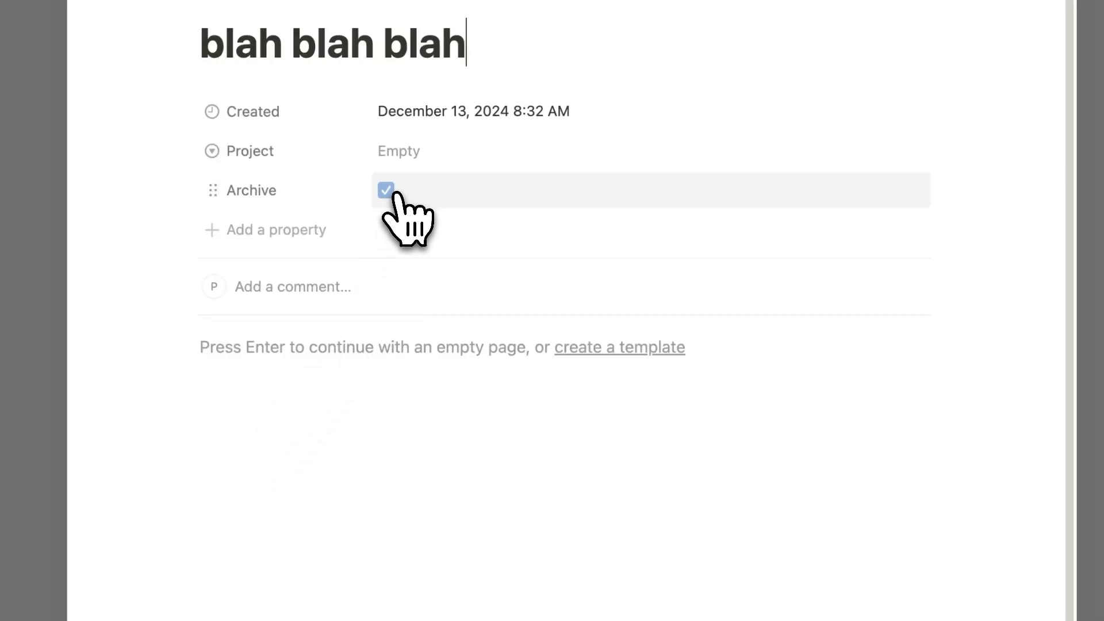
pyautogui.click(1093, 291)
pyautogui.click(488, 221)
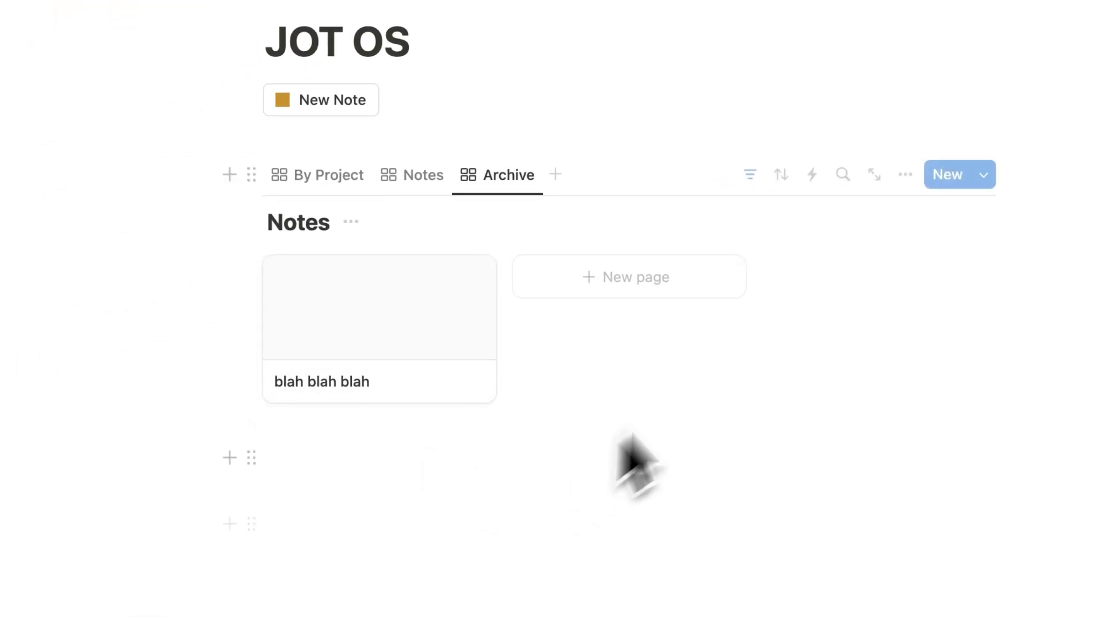
pyautogui.click(410, 176)
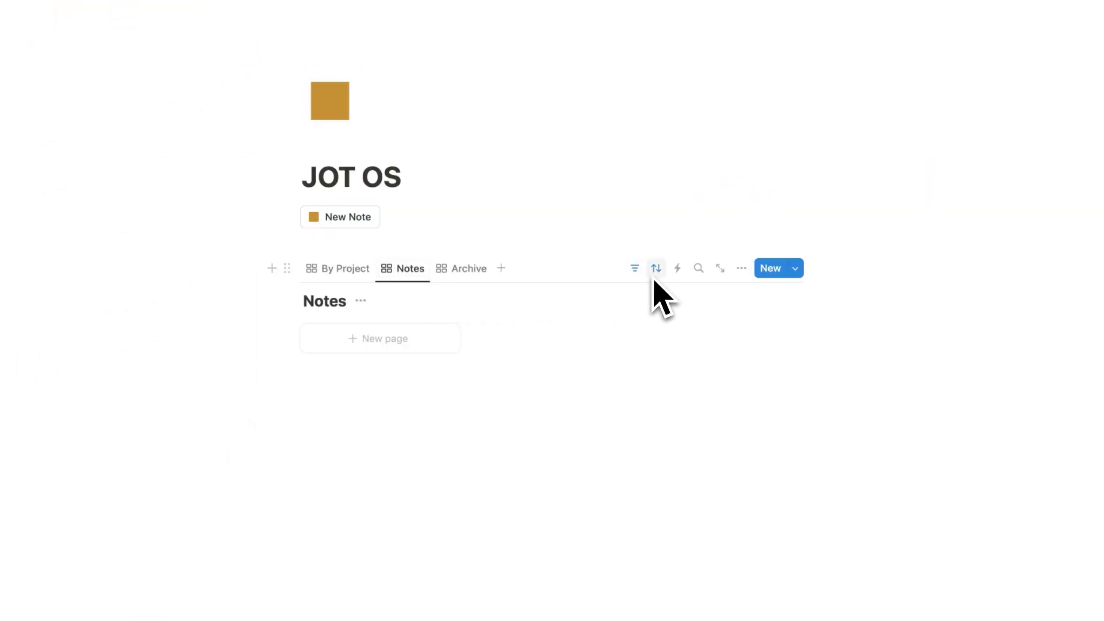
# Step: Create the note 'Blah Blah' tagged with a new Project A option
pyautogui.click(368, 218)
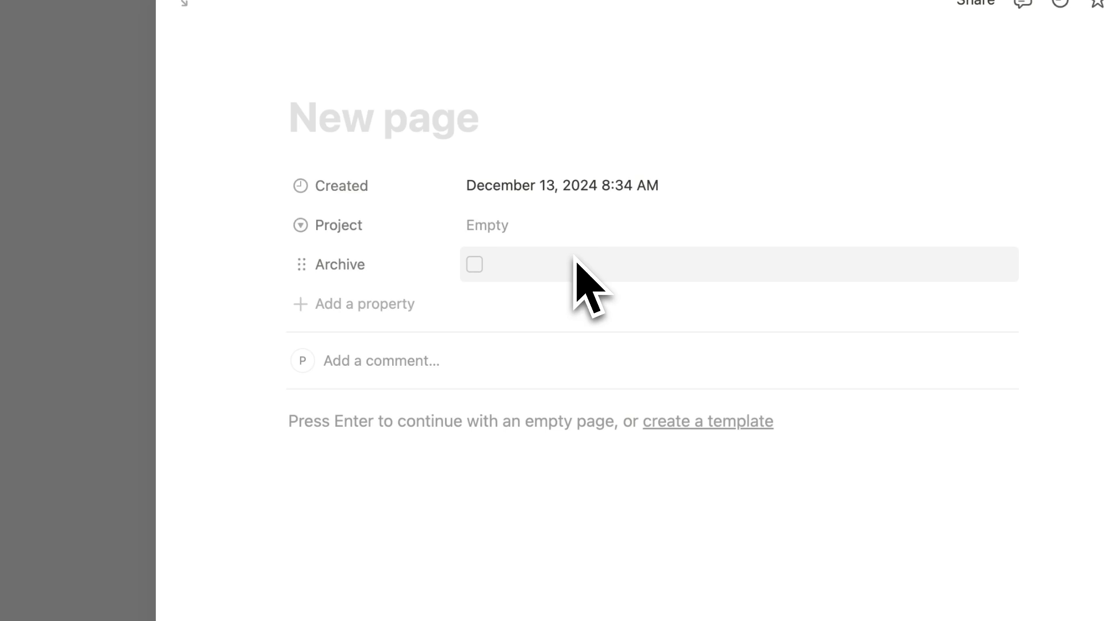
pyautogui.write('Blah Blah')
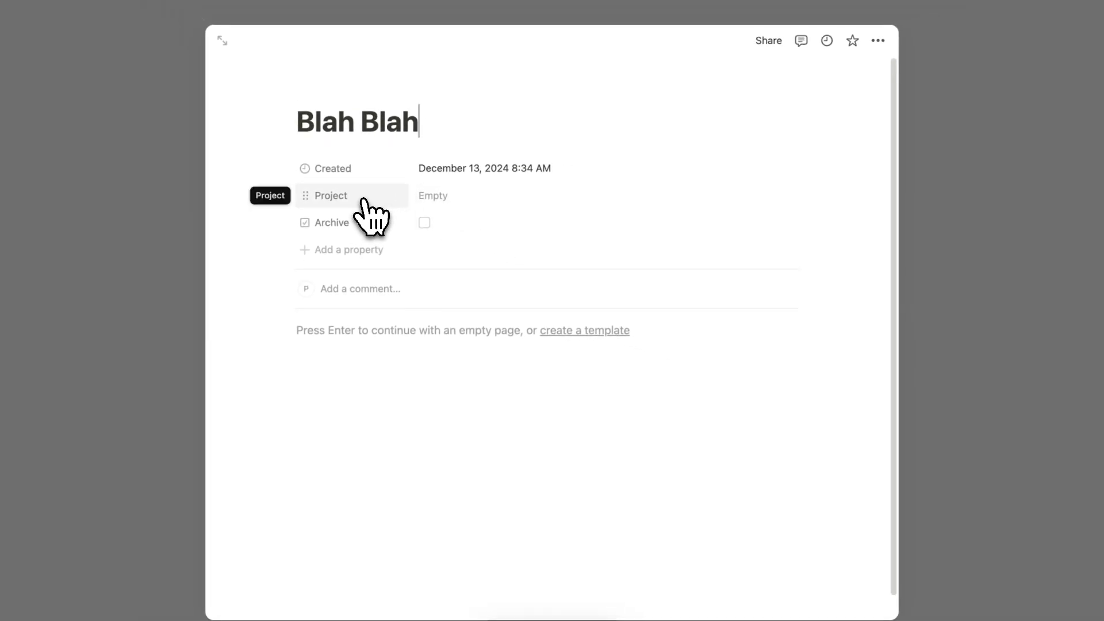
pyautogui.click(434, 197)
pyautogui.write('Project A')
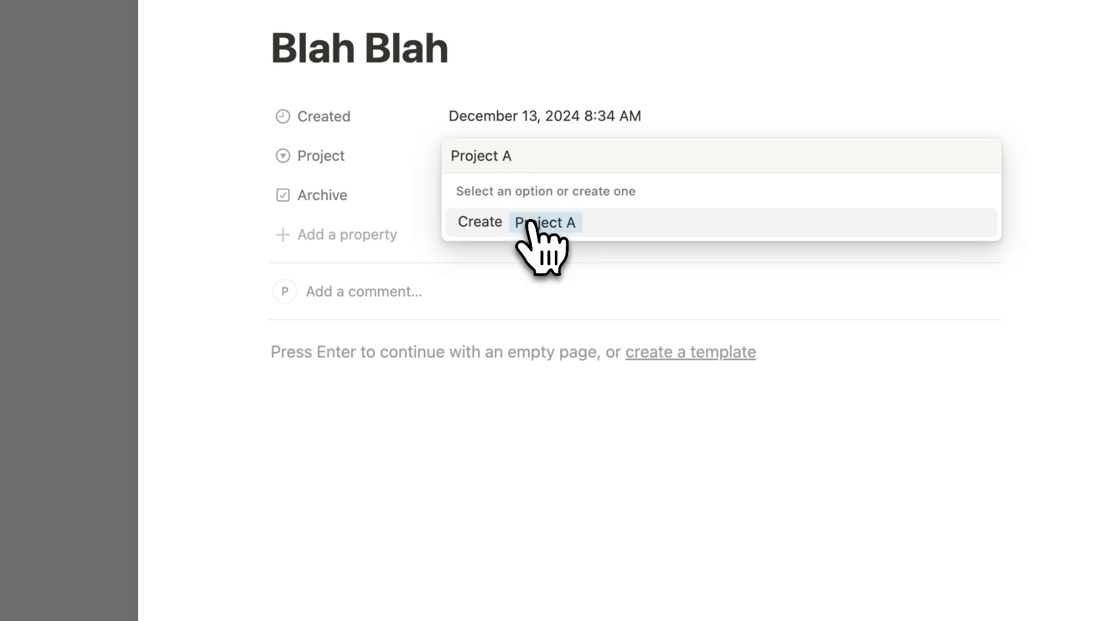
pyautogui.click(528, 223)
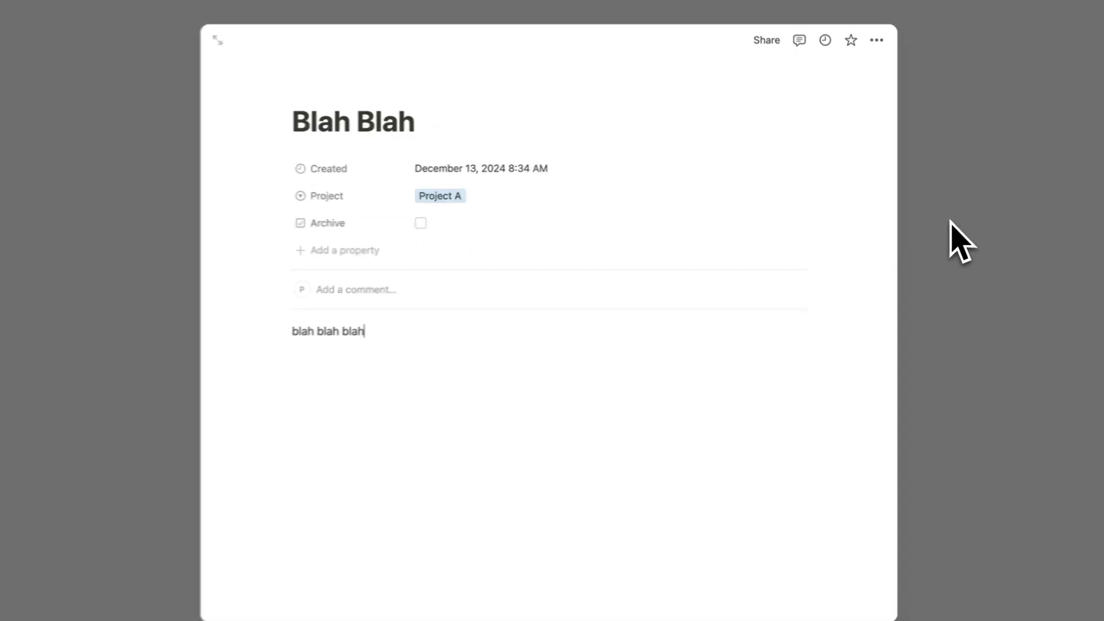
pyautogui.click(960, 241)
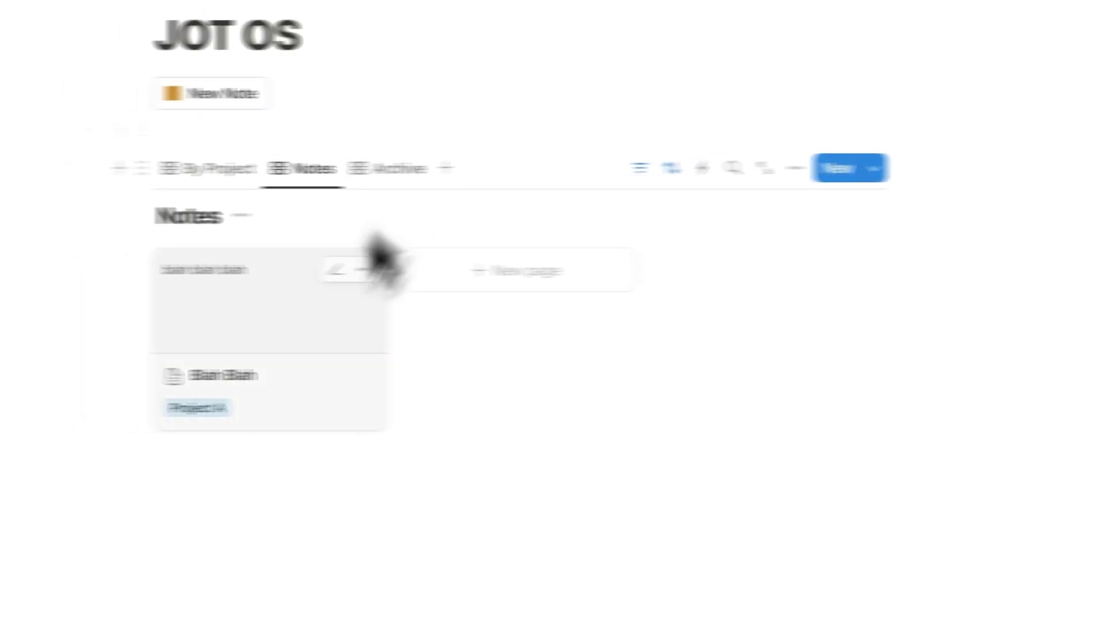
# Step: Add a note 'blah 2' tagged with a new Project B, with body text 'words words words'
pyautogui.moveTo(228, 123); pyautogui.dragTo(388, 97)
pyautogui.click(403, 97)
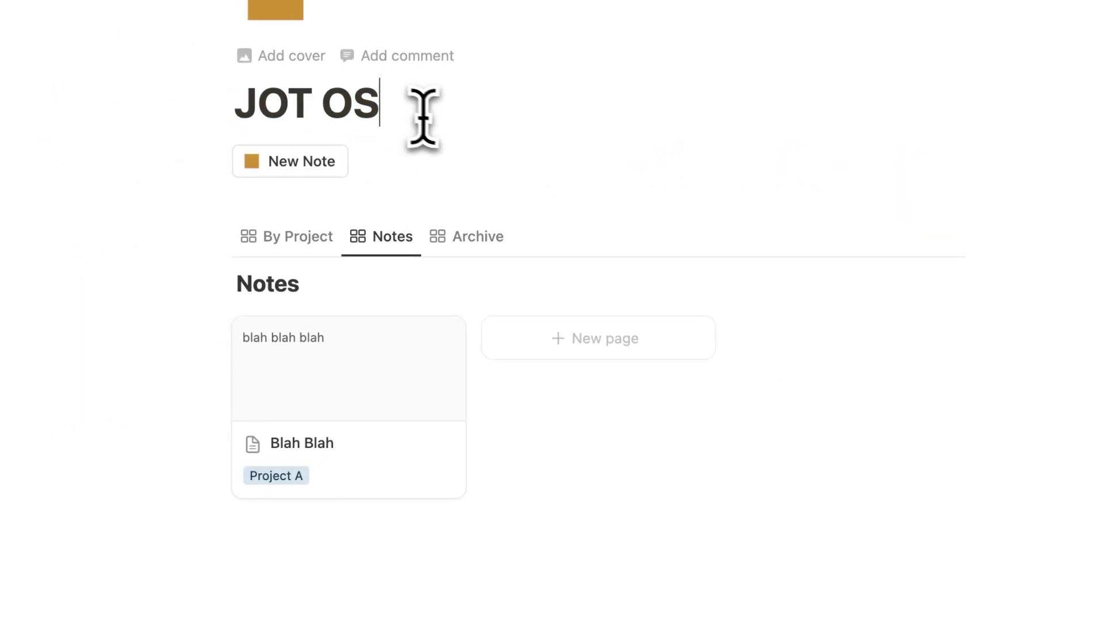
pyautogui.click(523, 346)
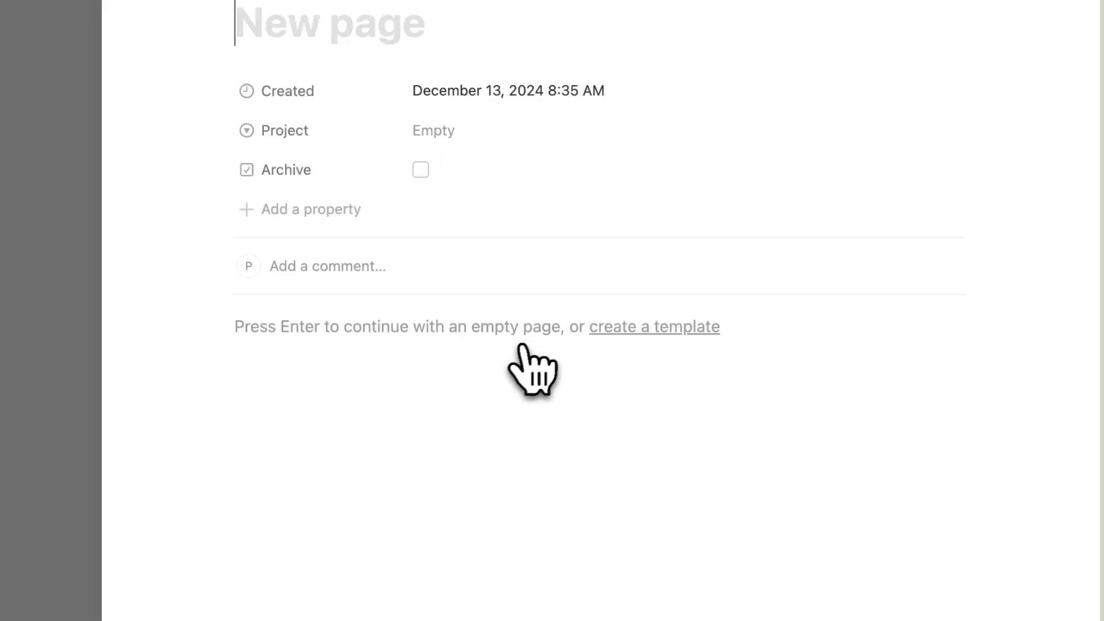
pyautogui.write('blah 2')
pyautogui.click(495, 129)
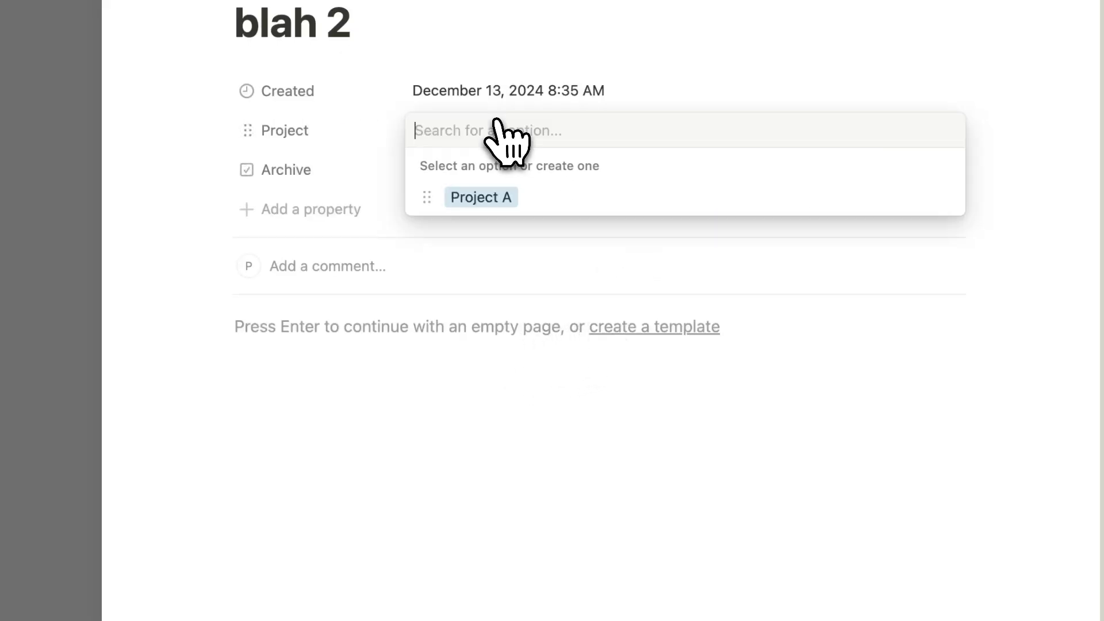
pyautogui.write('Project ')
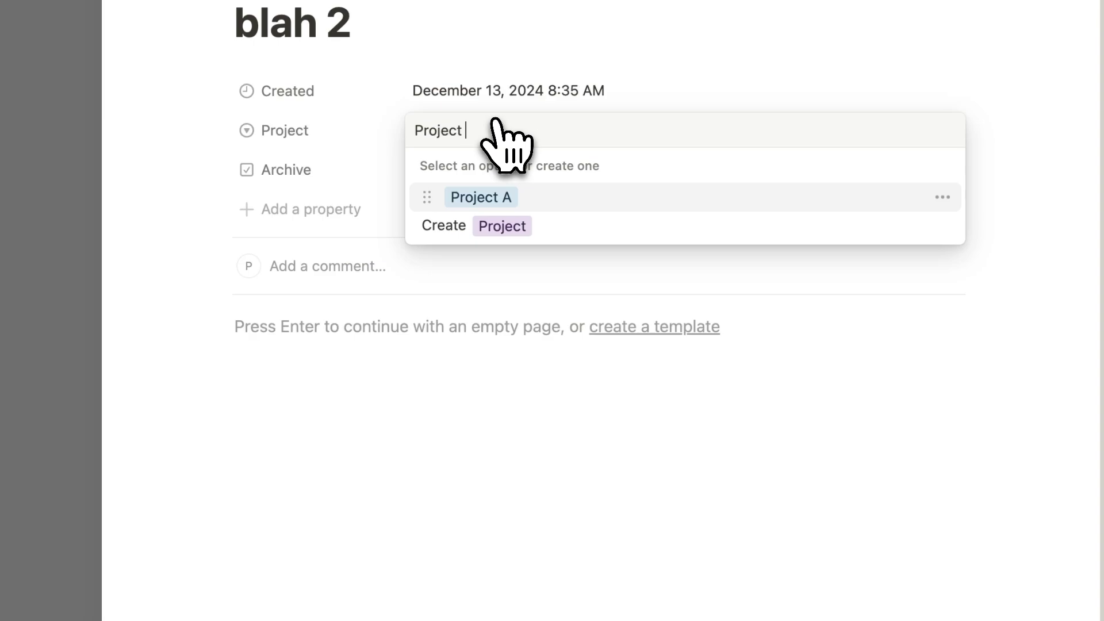
pyautogui.write('B')
pyautogui.click(531, 156)
pyautogui.click(412, 348)
pyautogui.write('words words words')
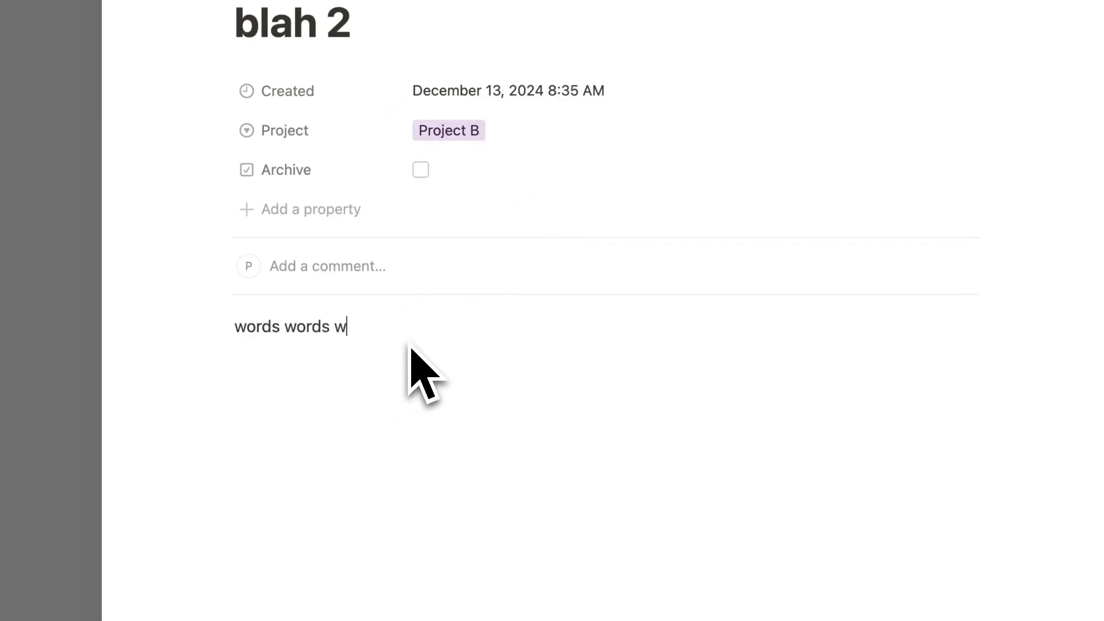
pyautogui.click(1040, 271)
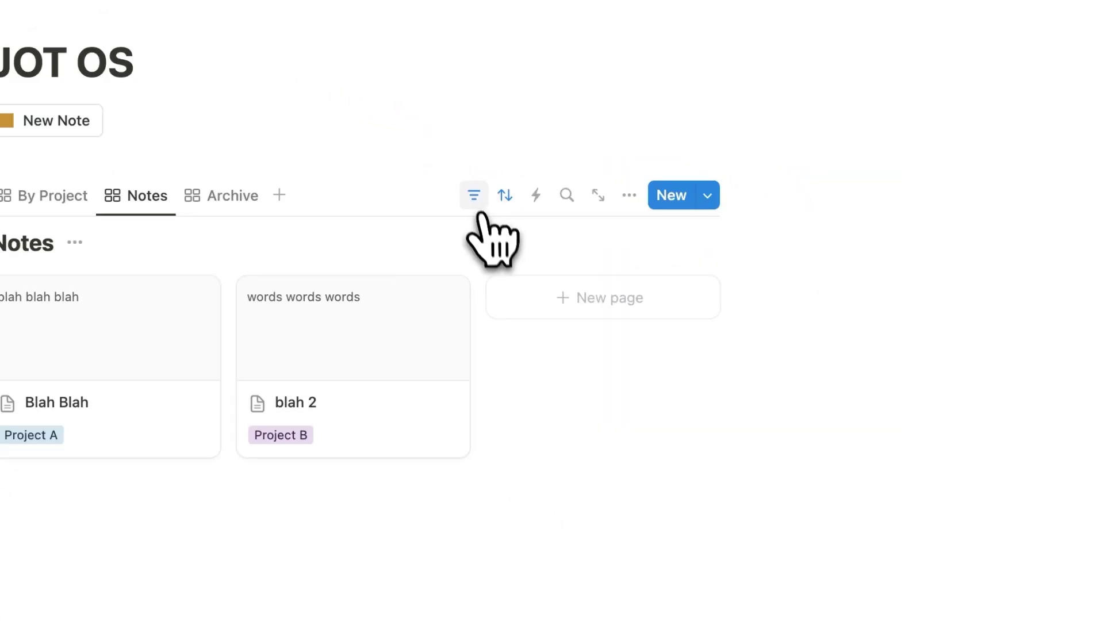
# Step: Sort the Notes view by Created in descending order
pyautogui.click(506, 198)
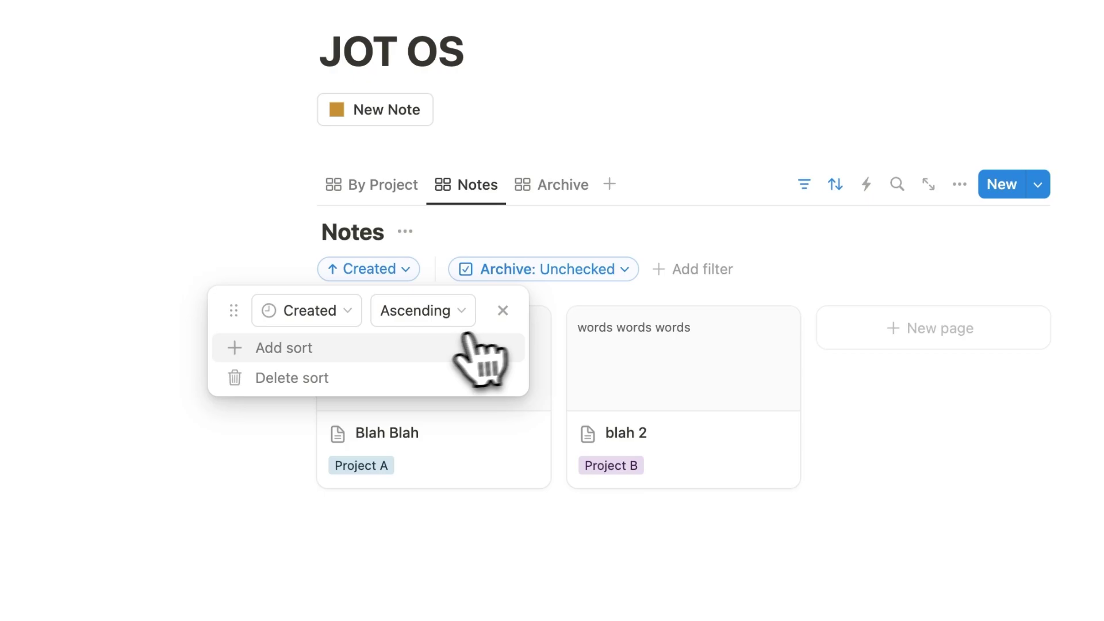
pyautogui.click(446, 312)
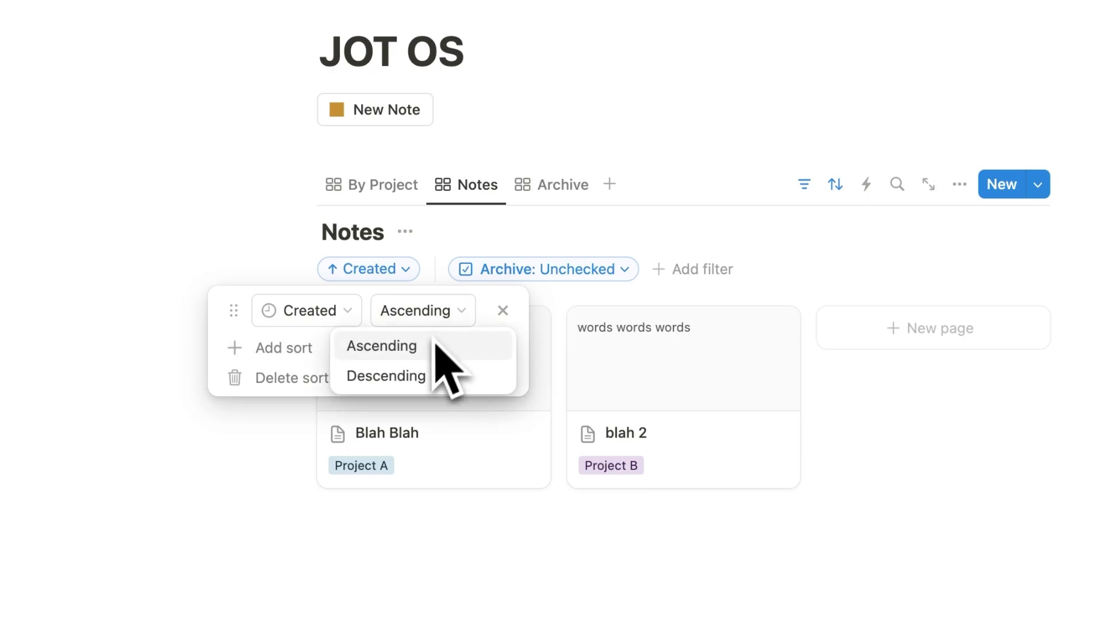
pyautogui.click(425, 376)
pyautogui.click(209, 246)
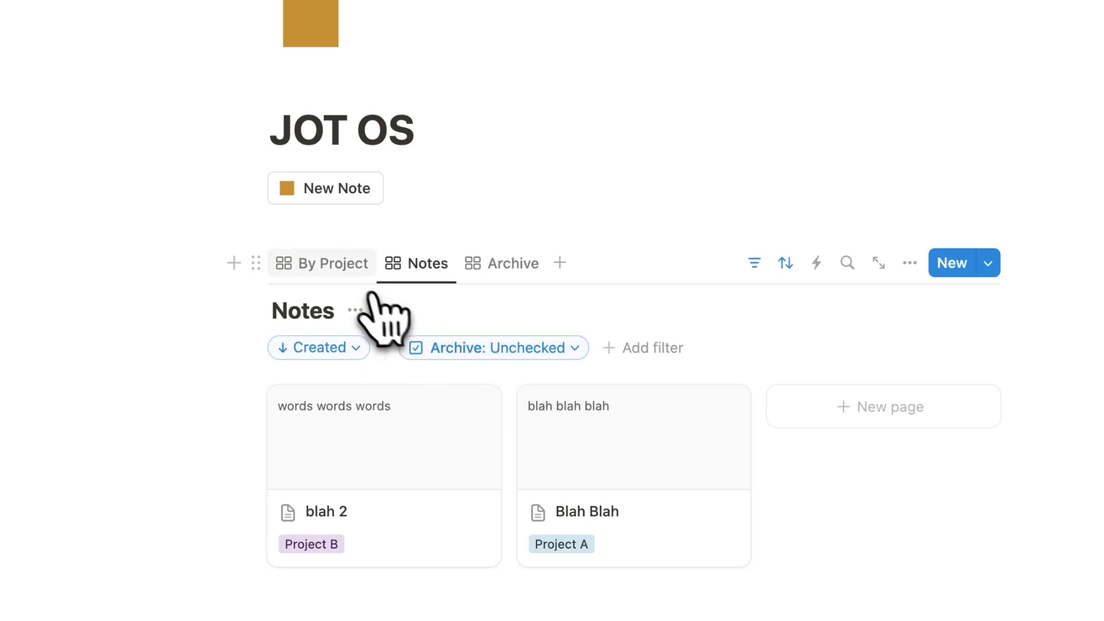
# Step: In By Project, collapse Project A and add Note 3 tagged with a new Project C
pyautogui.click(362, 275)
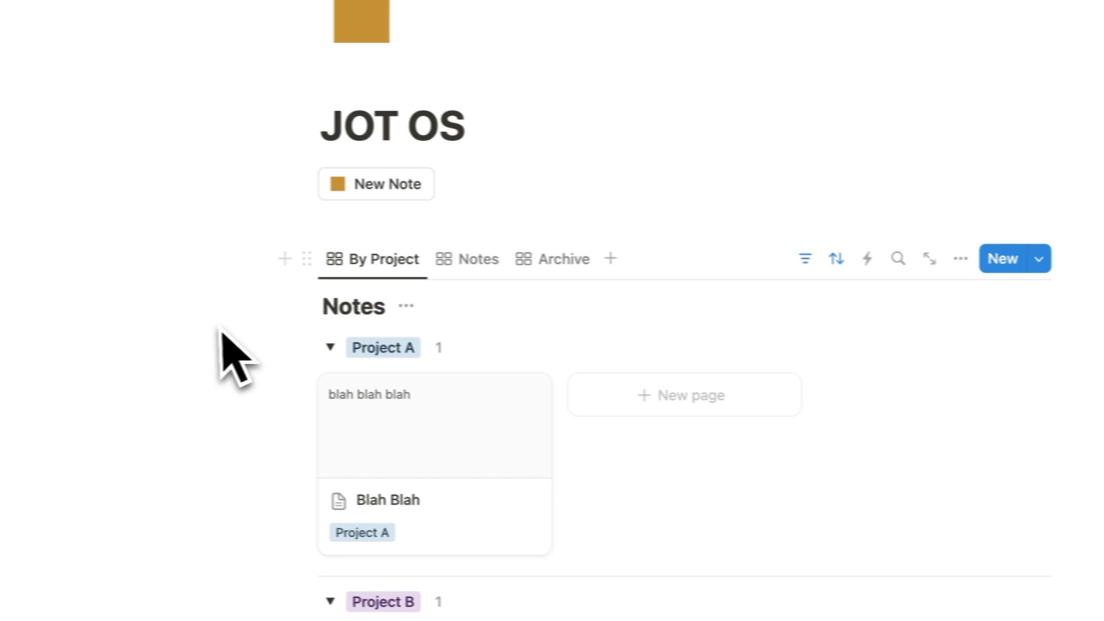
pyautogui.click(365, 105)
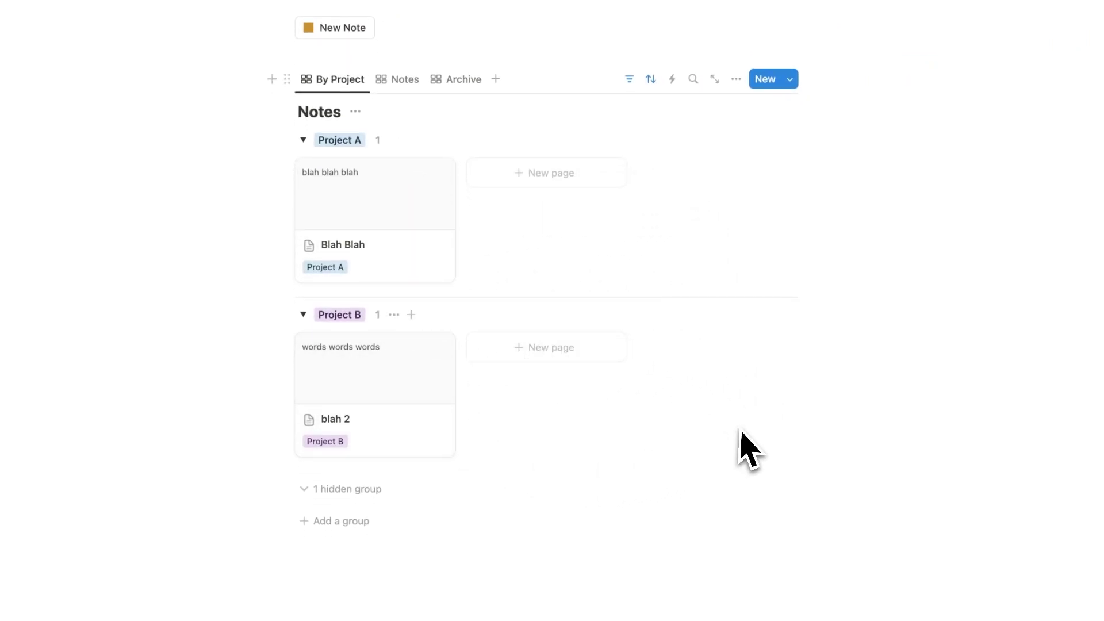
pyautogui.click(546, 348)
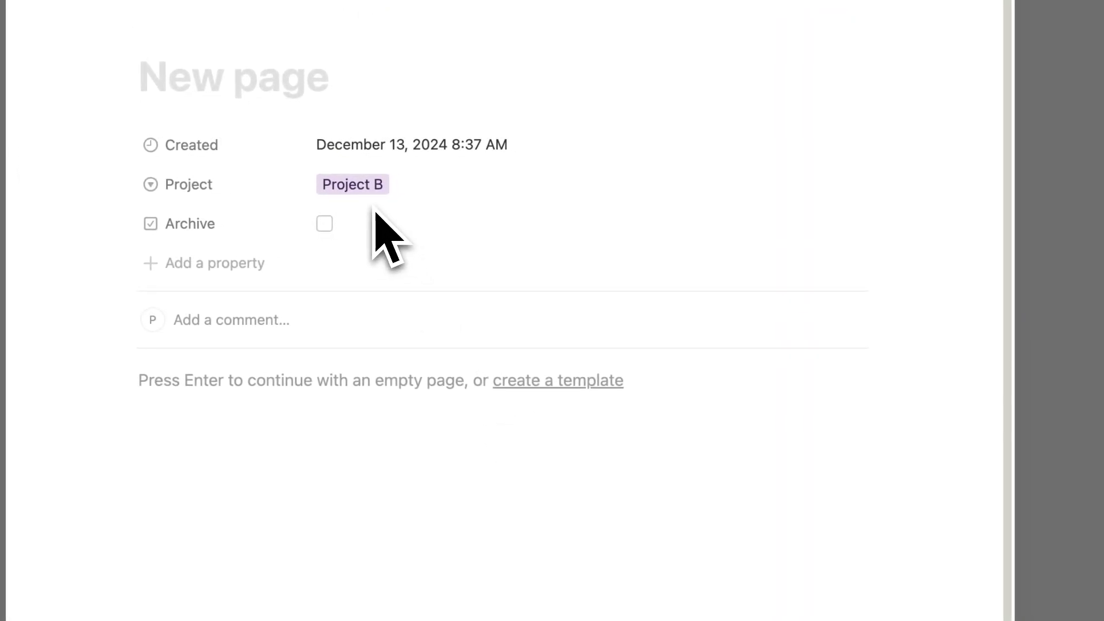
pyautogui.write('Note 3')
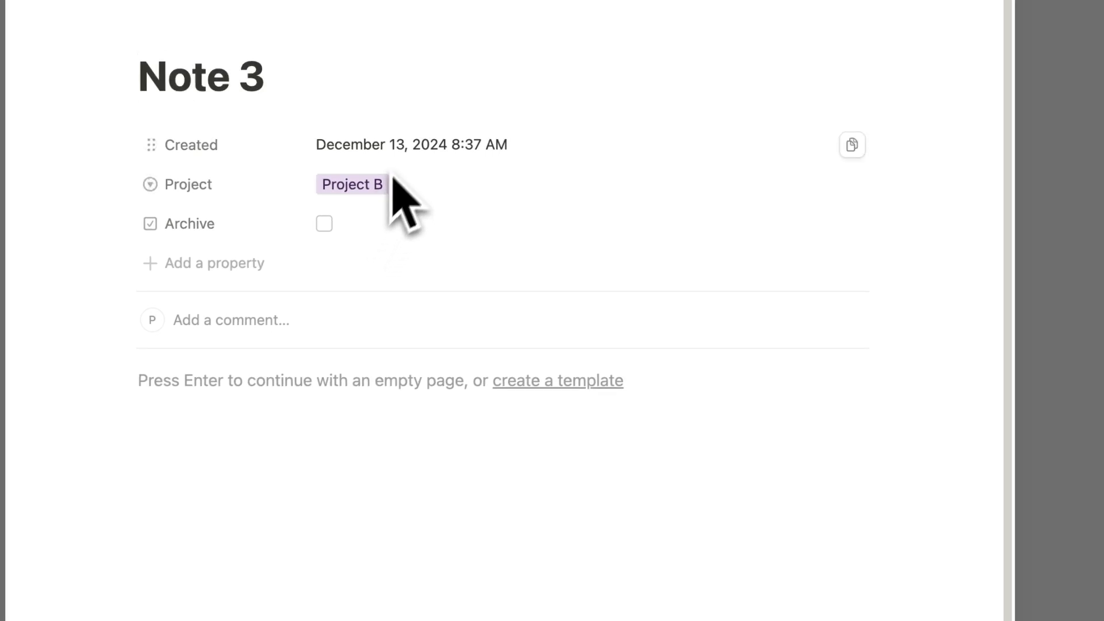
pyautogui.click(394, 183)
pyautogui.write('Project')
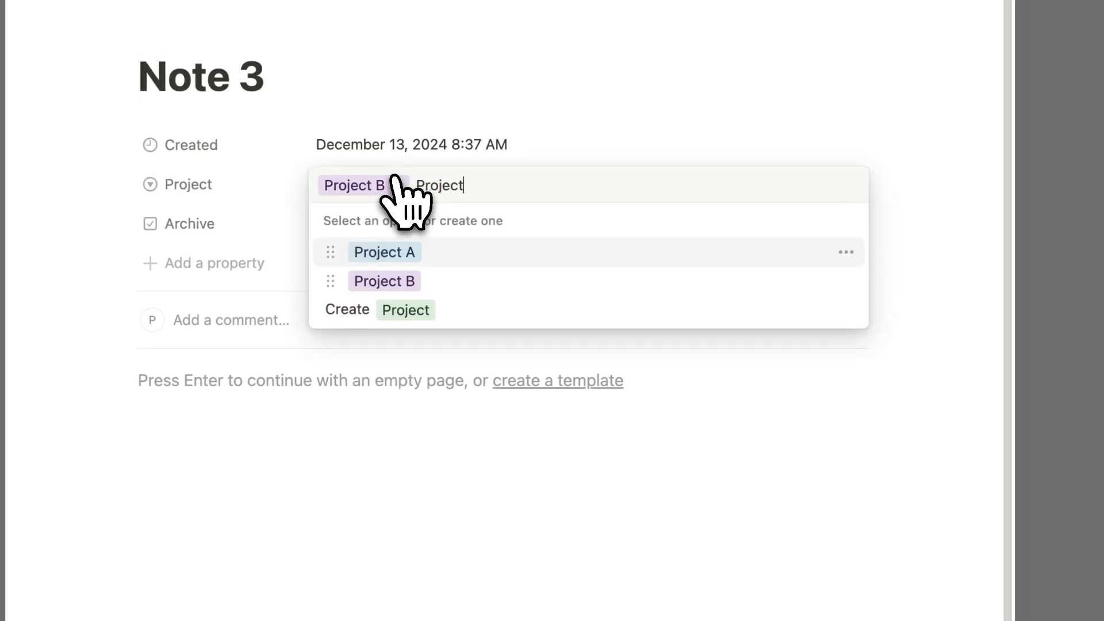
pyautogui.write(' C')
pyautogui.press('Return')
pyautogui.press('Return')
pyautogui.write('words')
pyautogui.click(1058, 334)
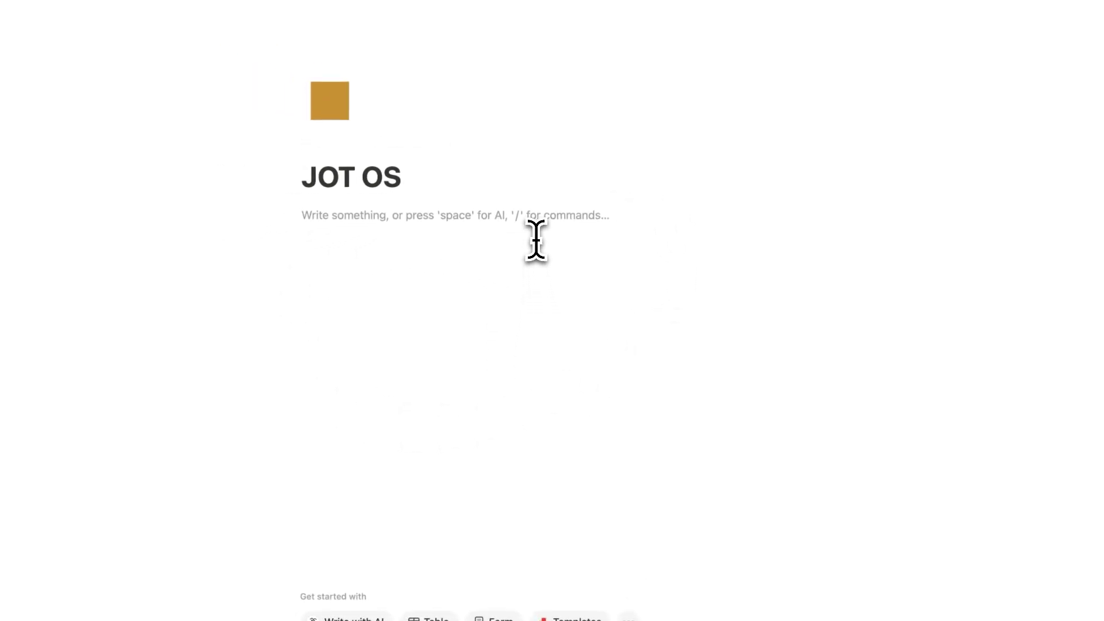
# Step: Create a new gallery database named Notes below the title and add one card to it
pyautogui.write('/gall')
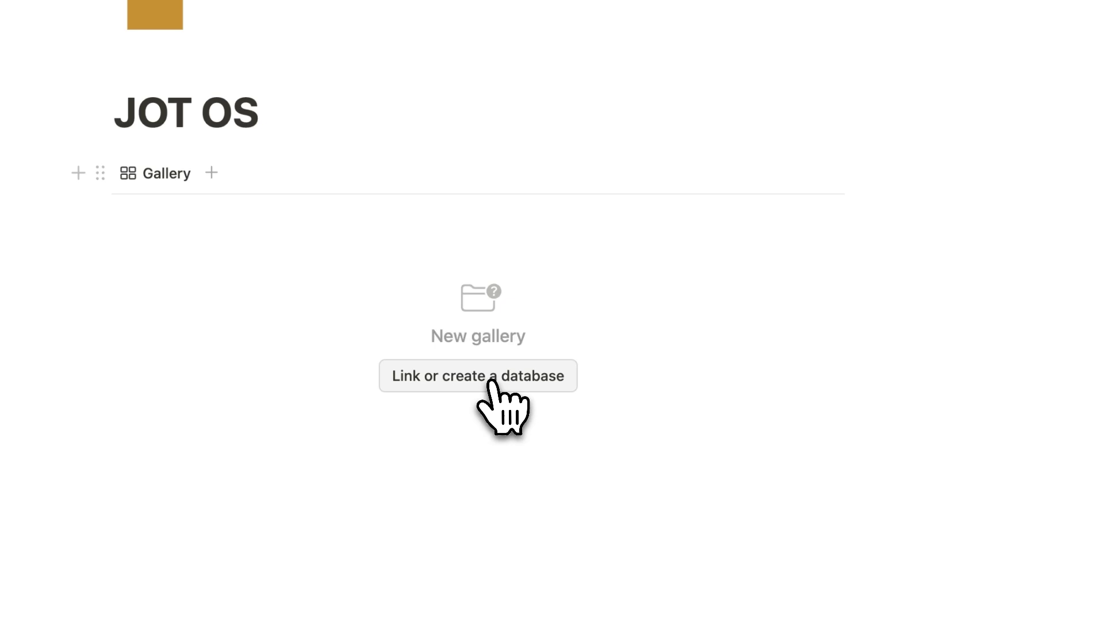
pyautogui.click(489, 384)
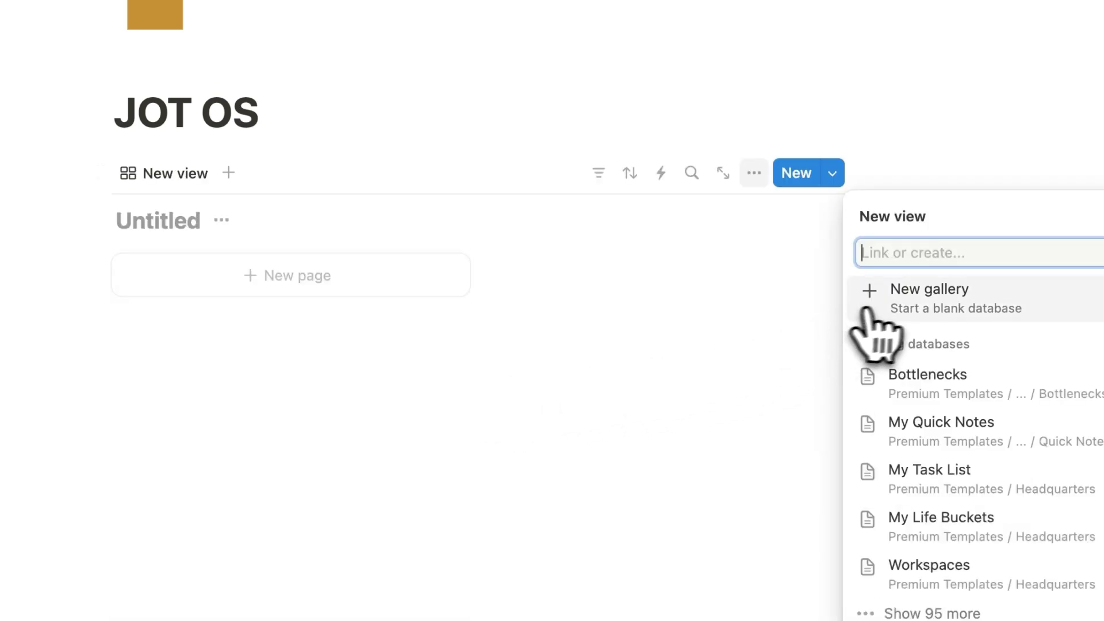
pyautogui.click(890, 313)
pyautogui.write('Notes')
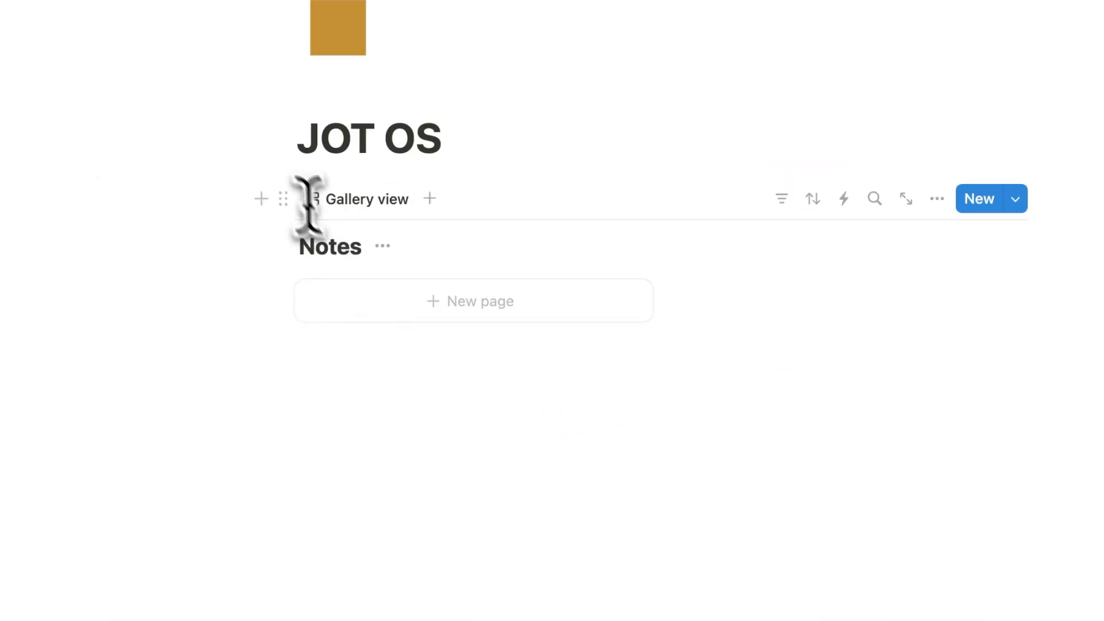
pyautogui.click(532, 139)
pyautogui.press('Return')
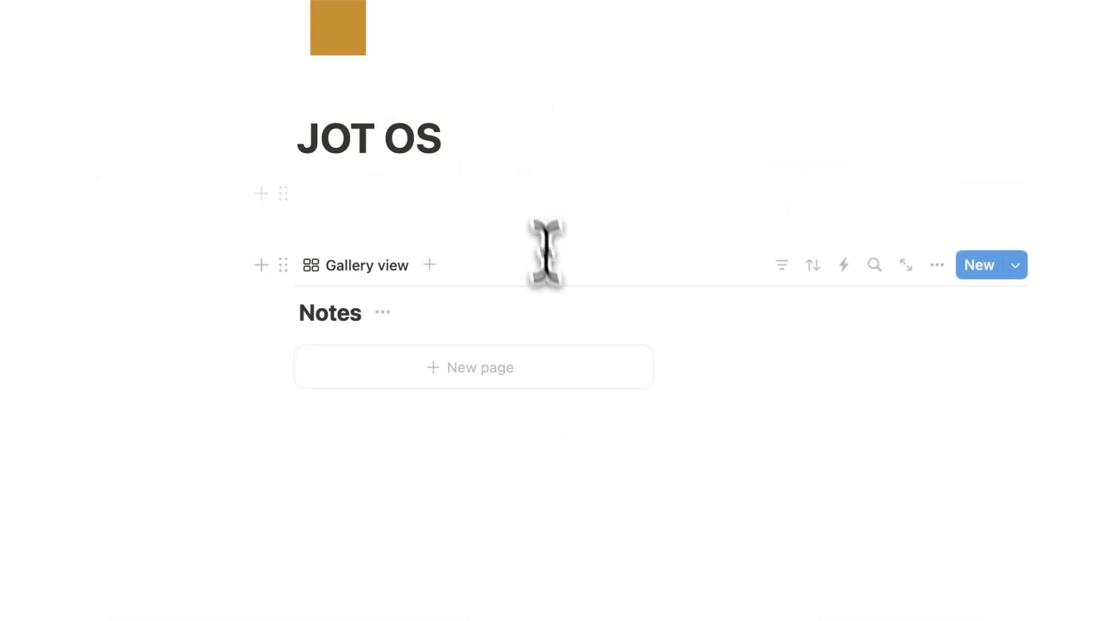
pyautogui.click(498, 360)
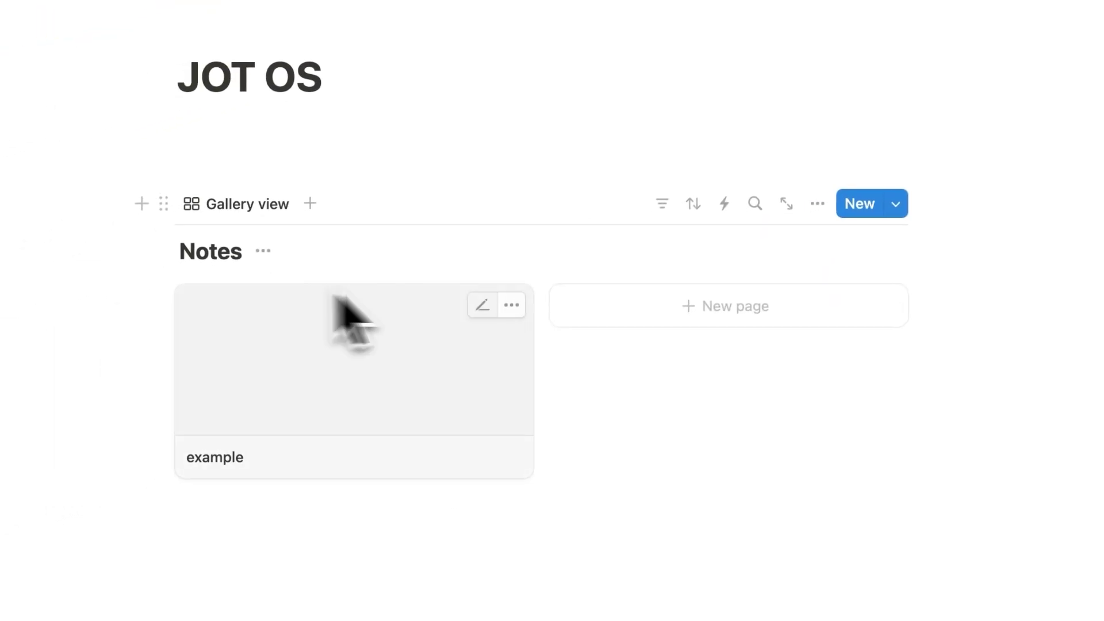
# Step: Set the gallery's card size to Small, keeping Page content as the card preview
pyautogui.click(818, 203)
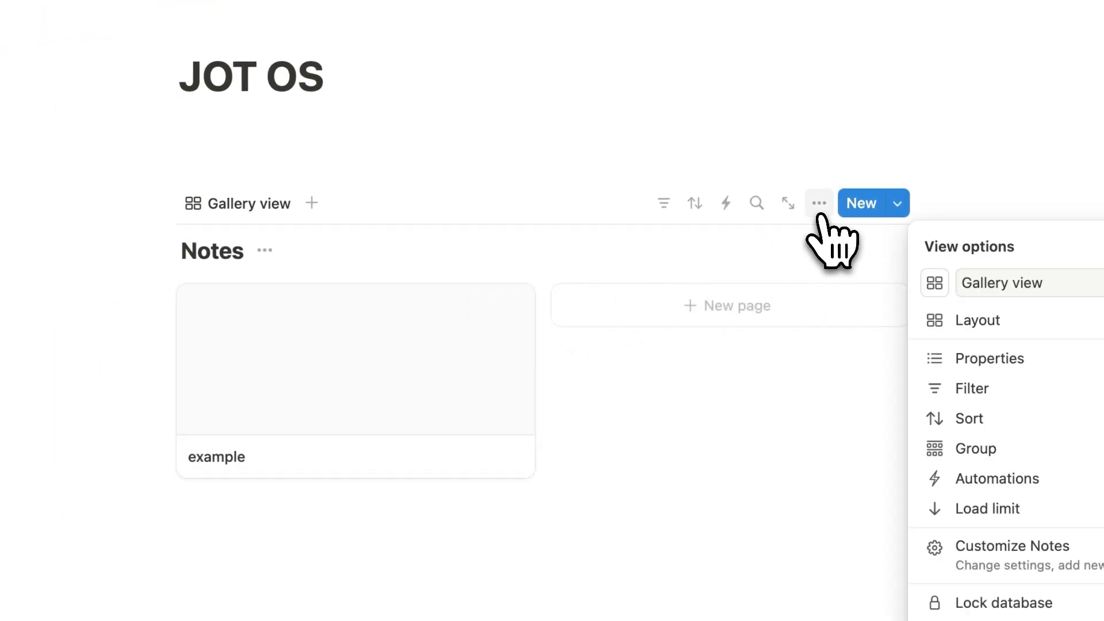
pyautogui.click(1057, 320)
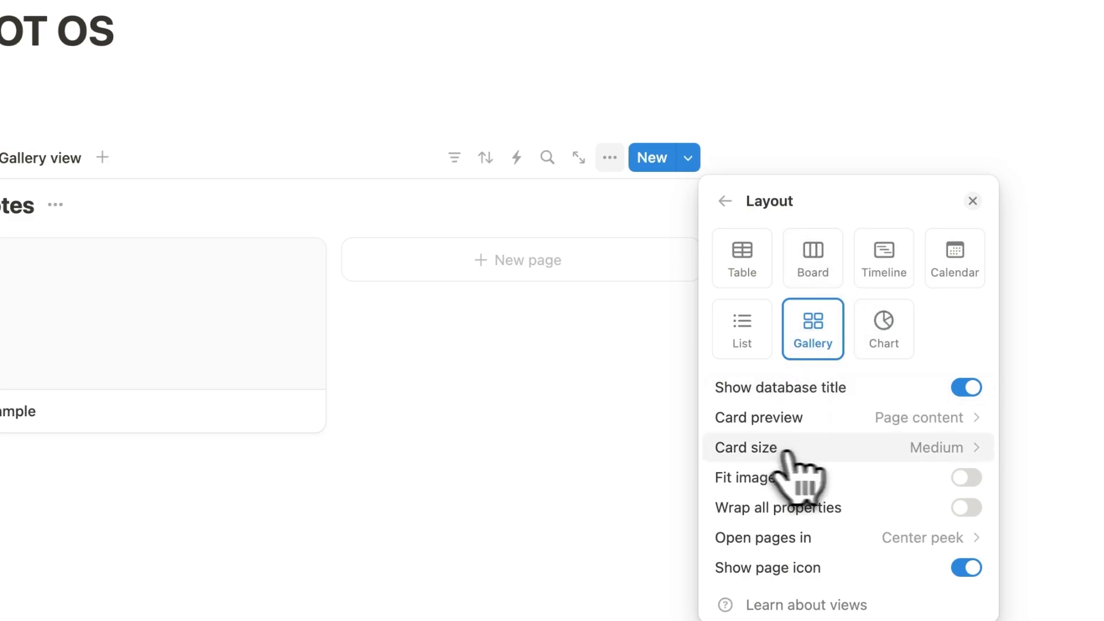
pyautogui.click(895, 451)
pyautogui.click(880, 481)
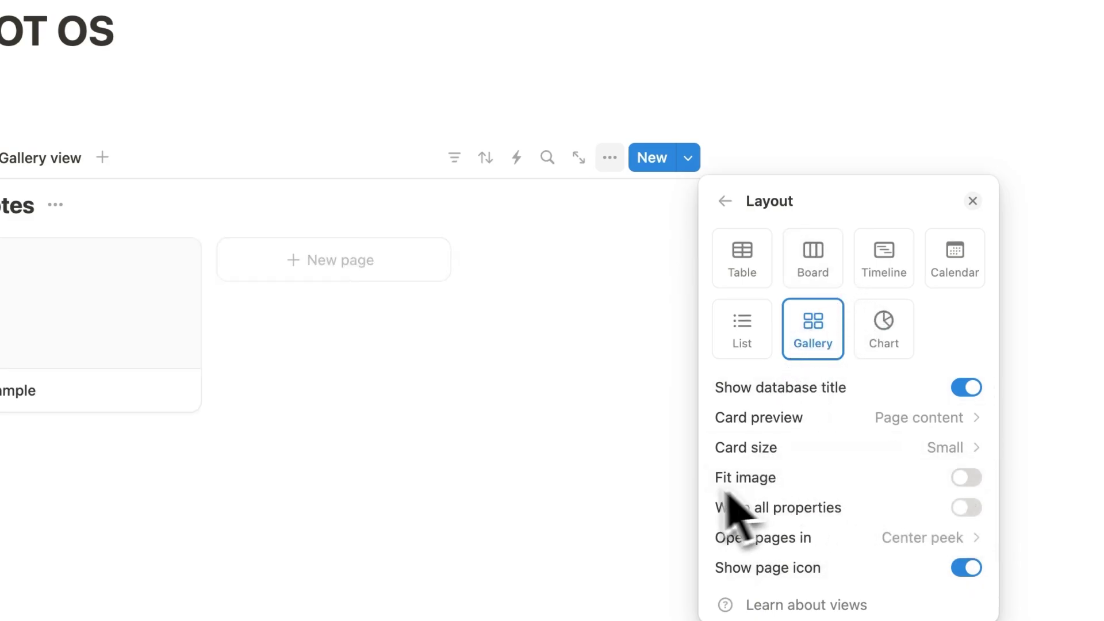
pyautogui.click(786, 459)
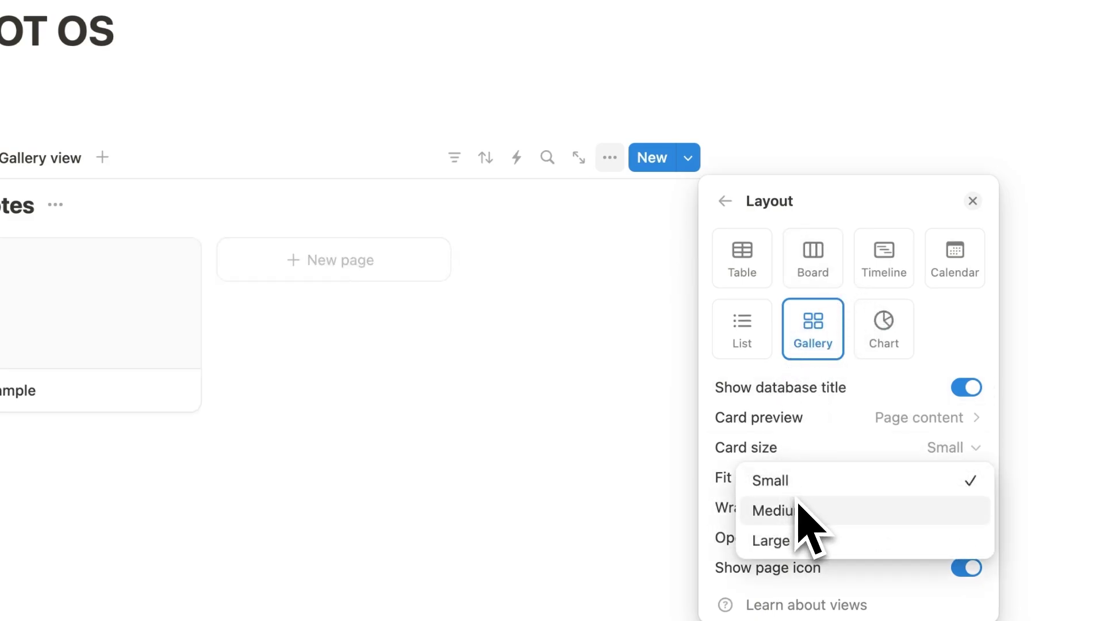
pyautogui.click(520, 500)
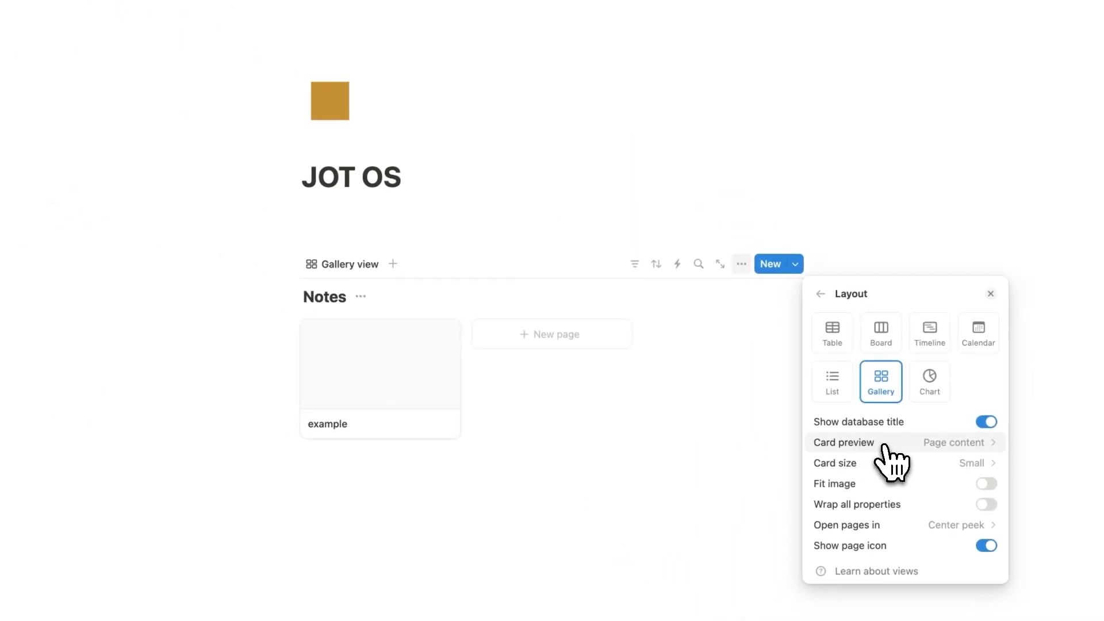
pyautogui.click(886, 444)
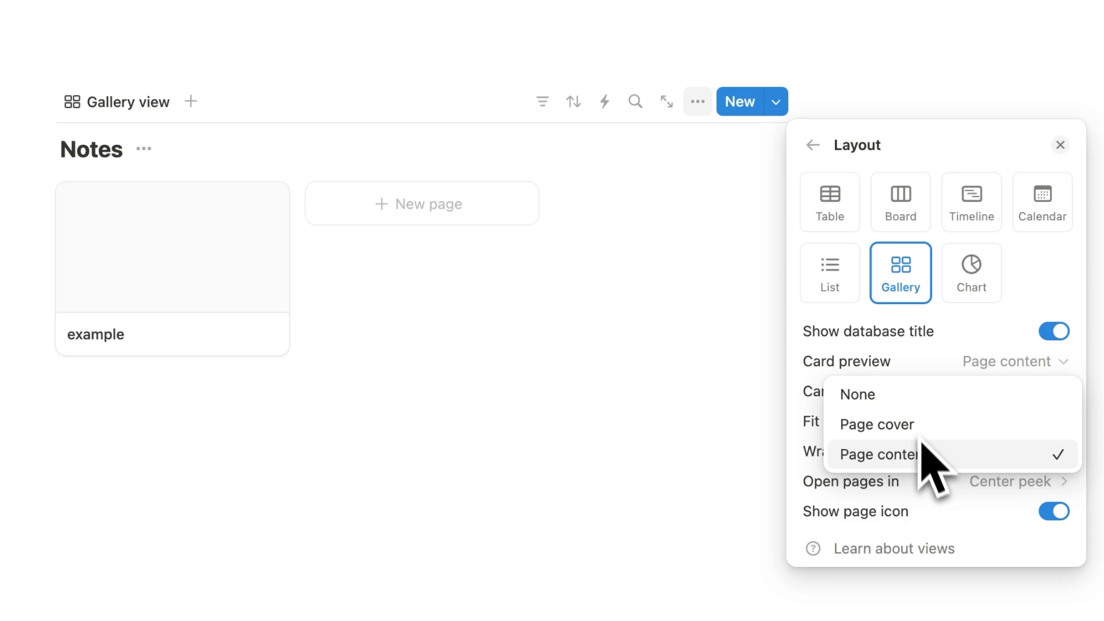
pyautogui.click(174, 255)
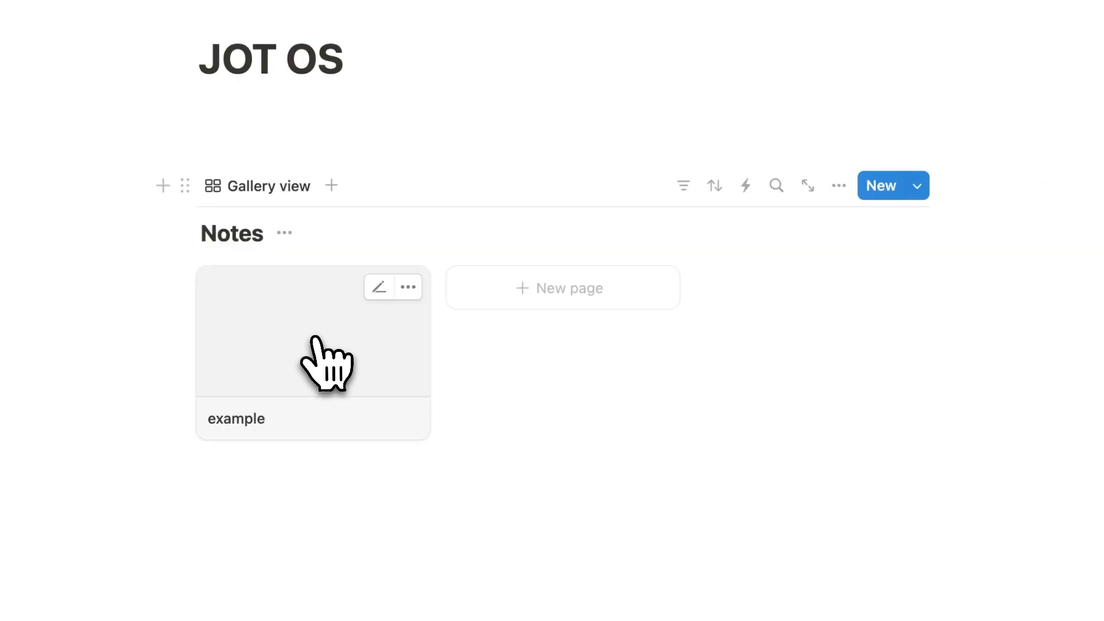
# Step: Type 'blah blah blah' into the example card's page body
pyautogui.click(316, 338)
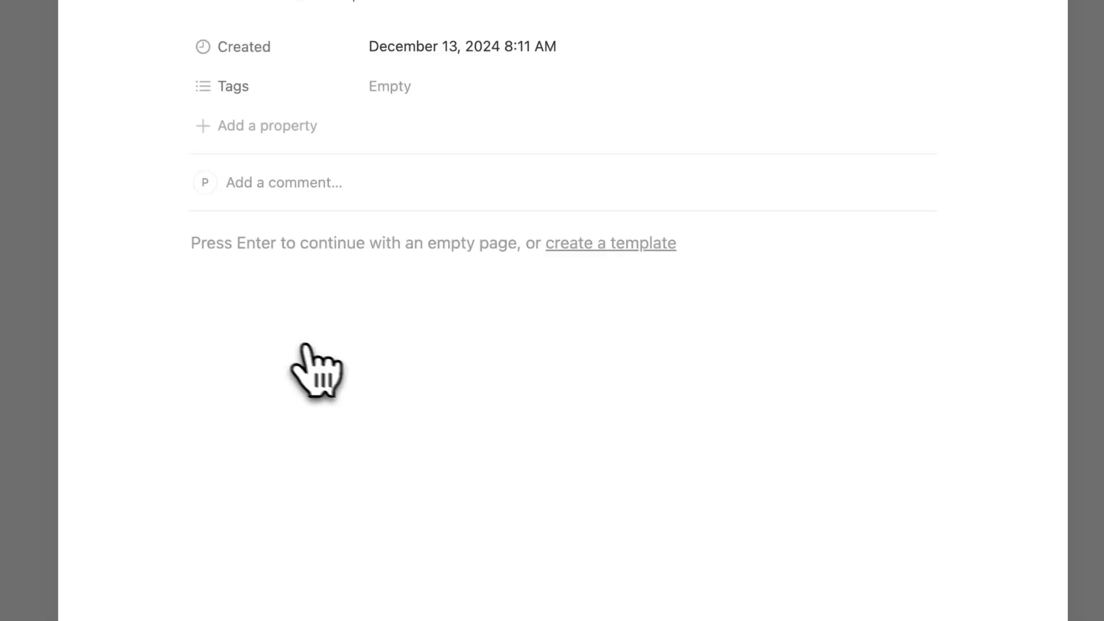
pyautogui.press('Return')
pyautogui.write('blah blah blah')
pyautogui.click(955, 287)
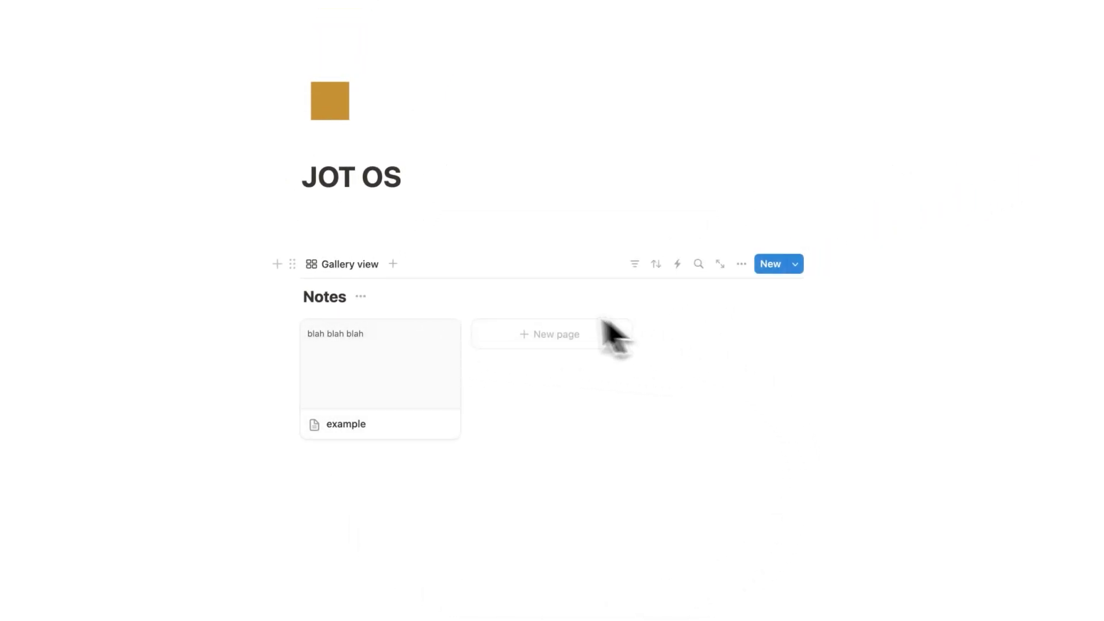
# Step: Give the example note a new checkbox property named Archive
pyautogui.click(343, 429)
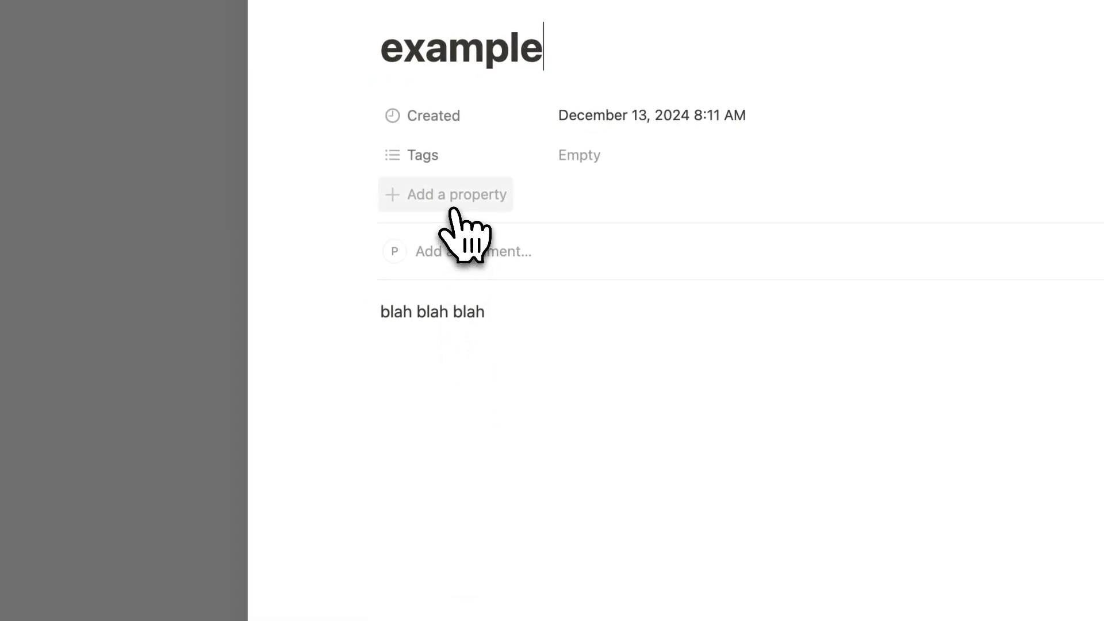
pyautogui.click(456, 207)
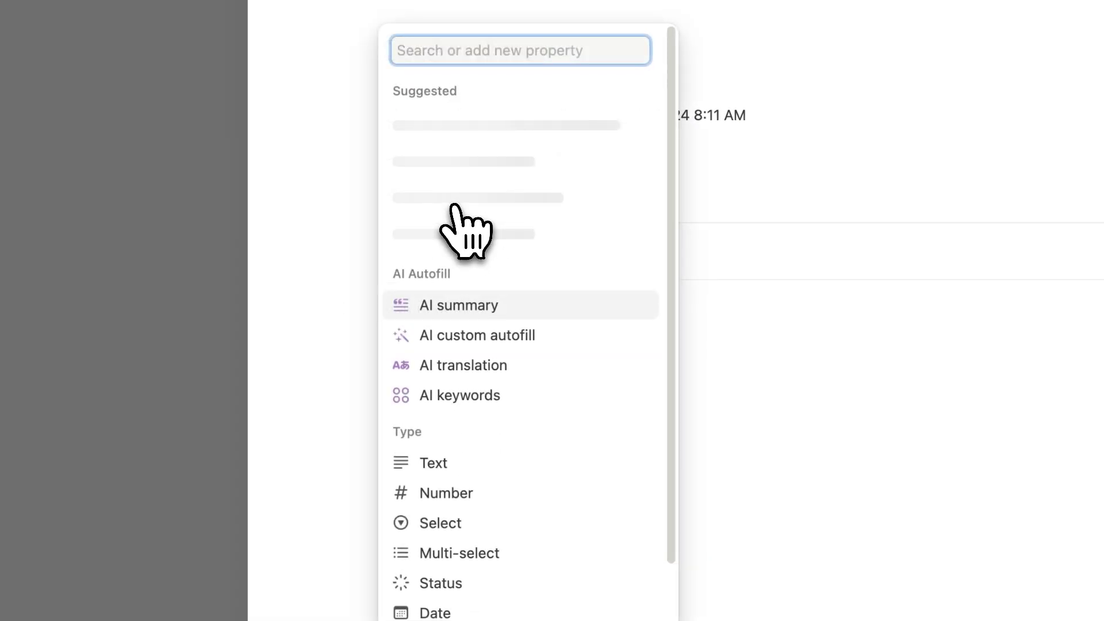
pyautogui.scroll(-5, 454, 207)
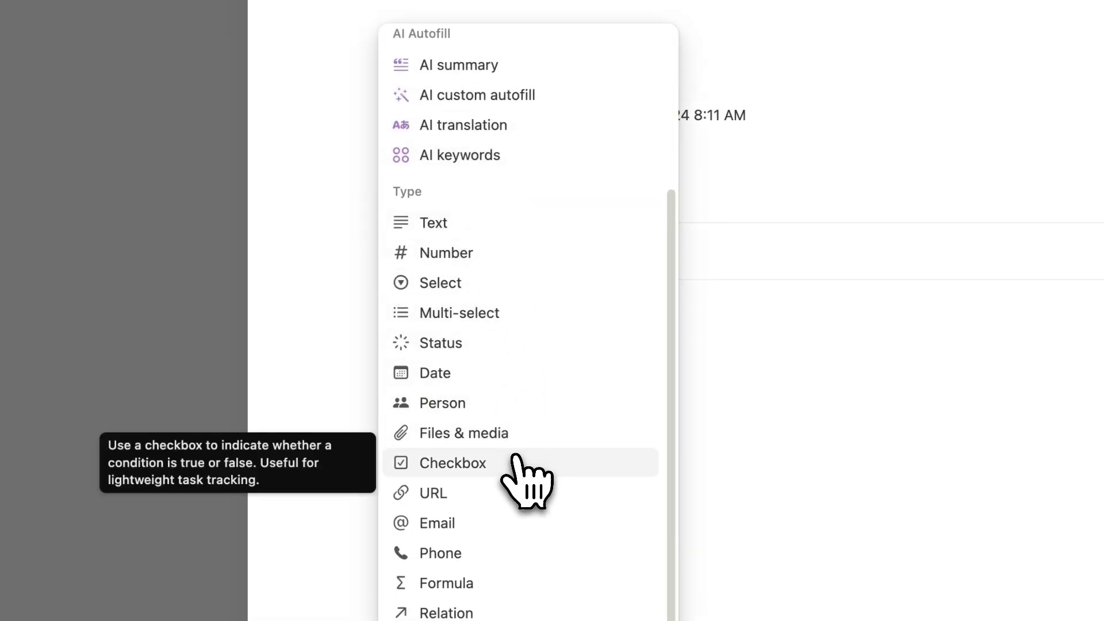
pyautogui.click(516, 460)
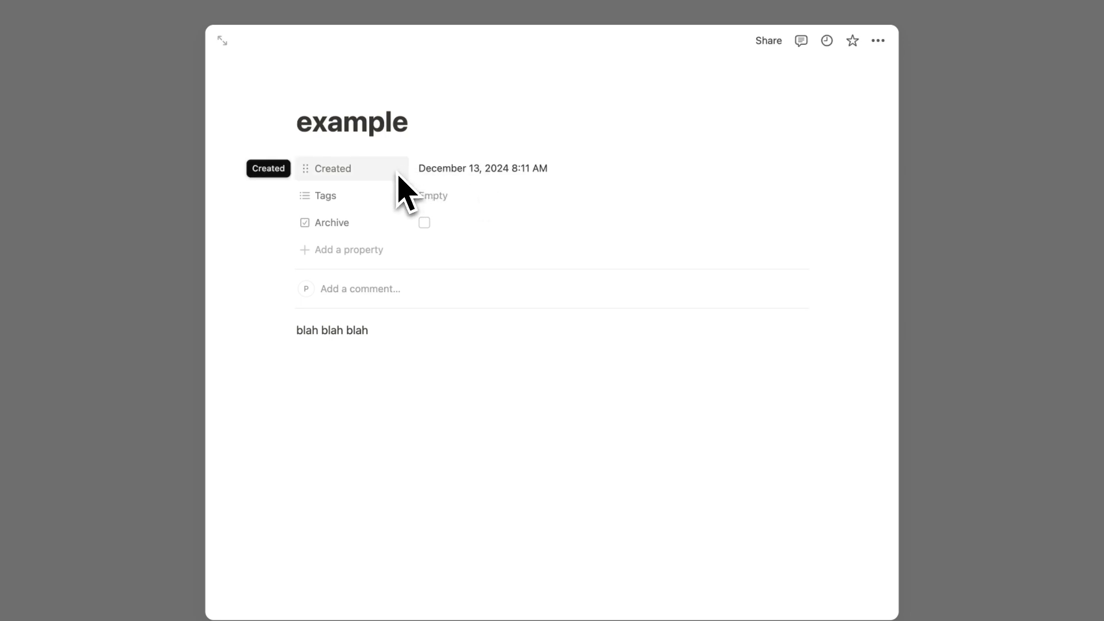
pyautogui.click(306, 196)
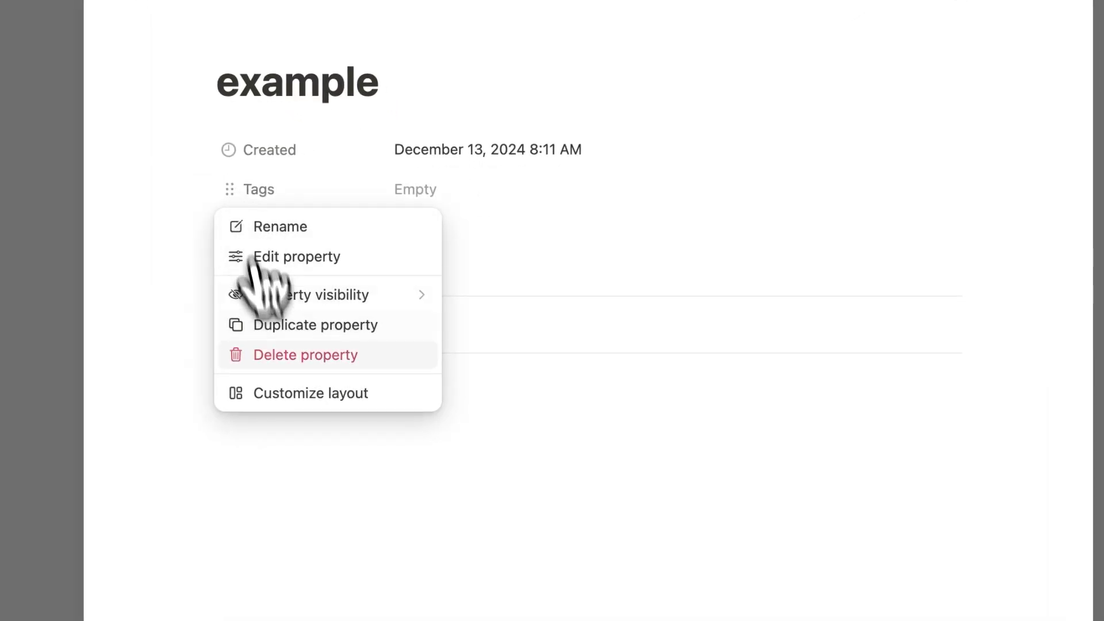
# Step: Delete the Tags property from the example note and close the page
pyautogui.click(287, 357)
pyautogui.click(546, 379)
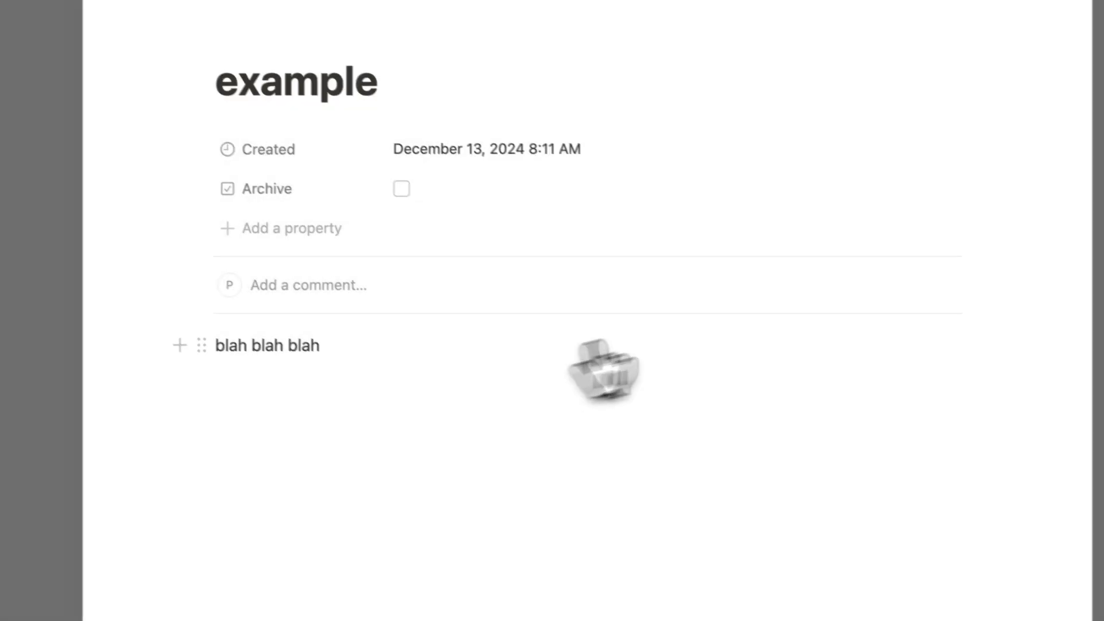
pyautogui.press('Escape')
# Step: Start a /gal command on the empty line below the gallery, then dismiss the suggestions
pyautogui.click(431, 469)
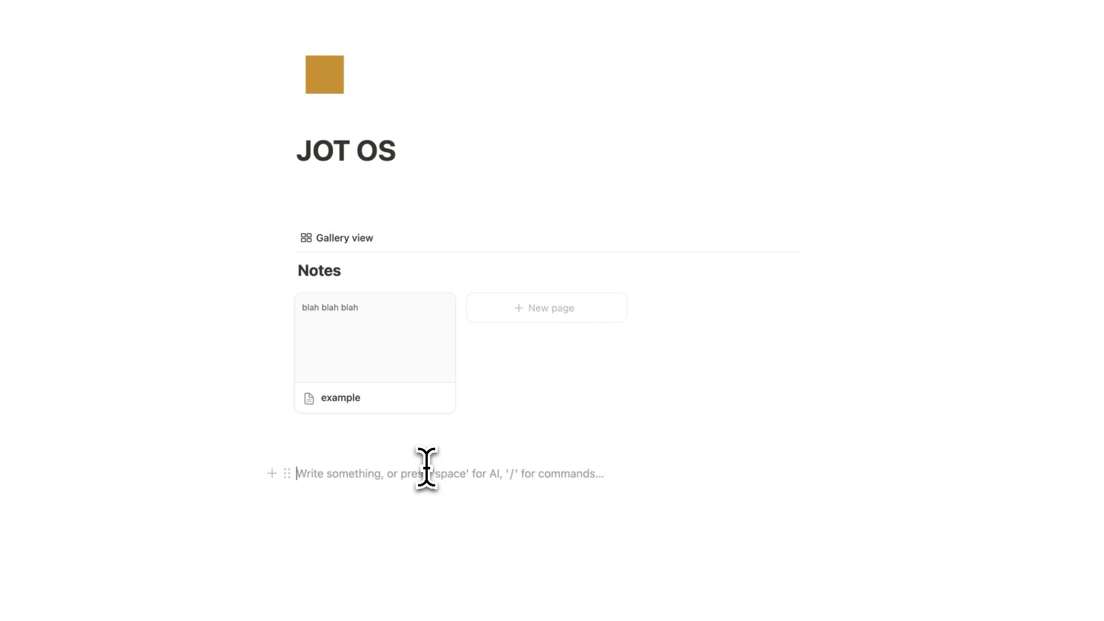
pyautogui.write('/gall')
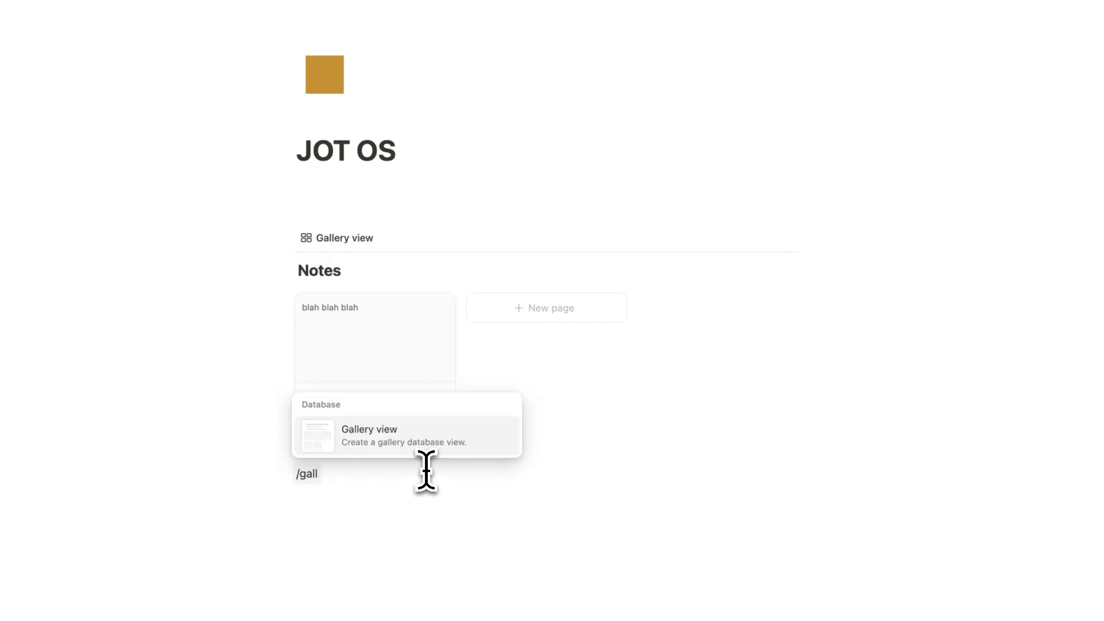
pyautogui.press('BackSpace')
pyautogui.press('BackSpace')
pyautogui.press('BackSpace')
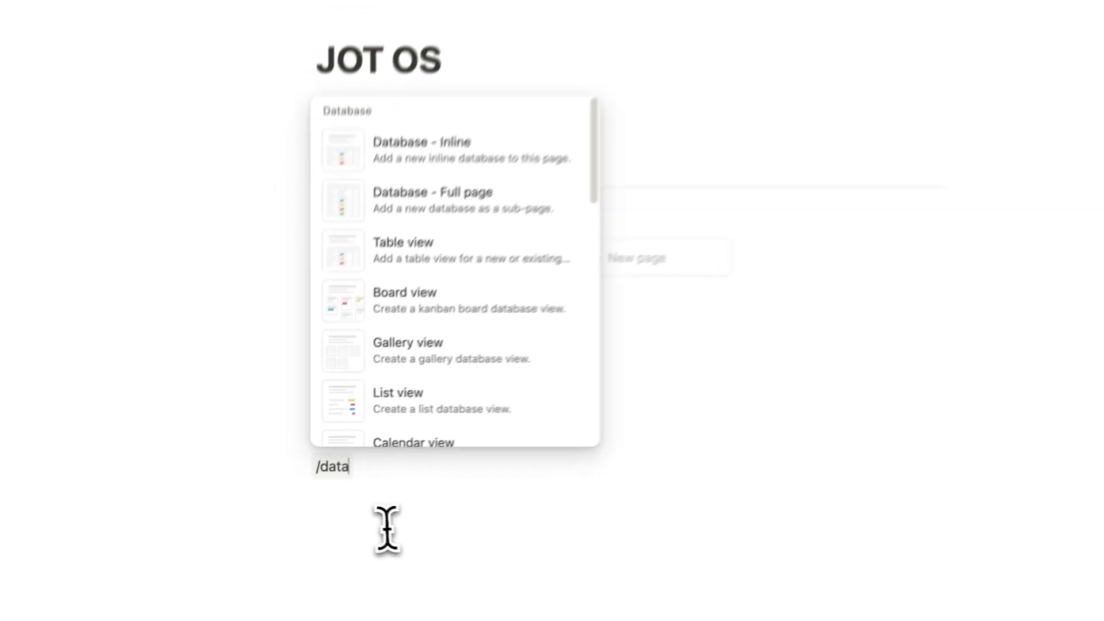
pyautogui.click(353, 522)
# Step: Try a 'Project 1' property on the example note, cancel it, and erase the leftover /data line
pyautogui.click(366, 368)
pyautogui.click(393, 165)
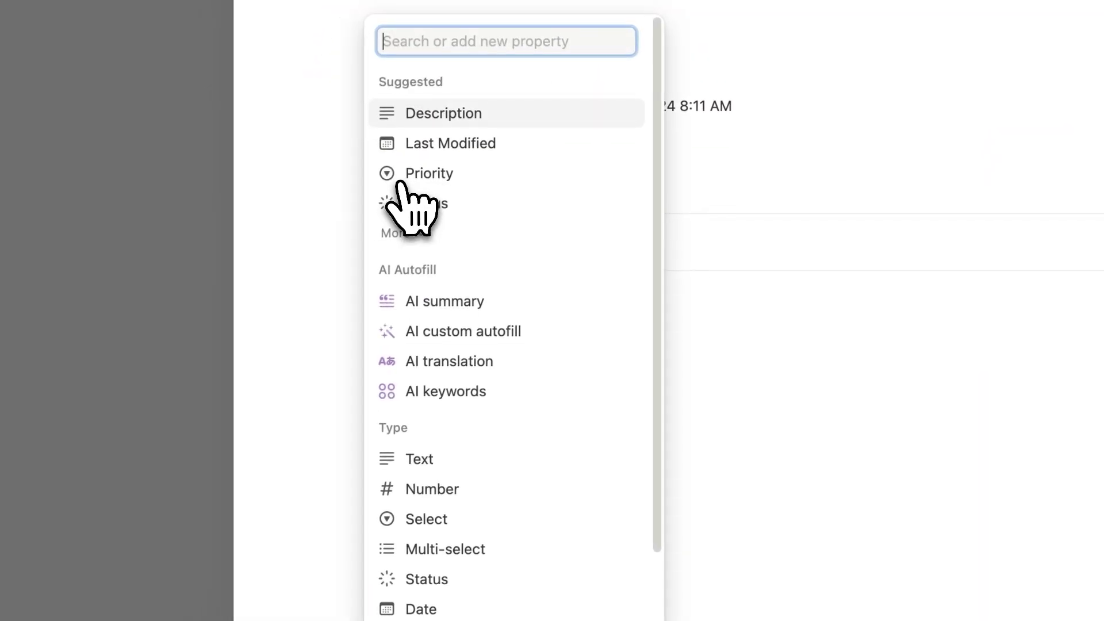
pyautogui.scroll(-5, 469, 219)
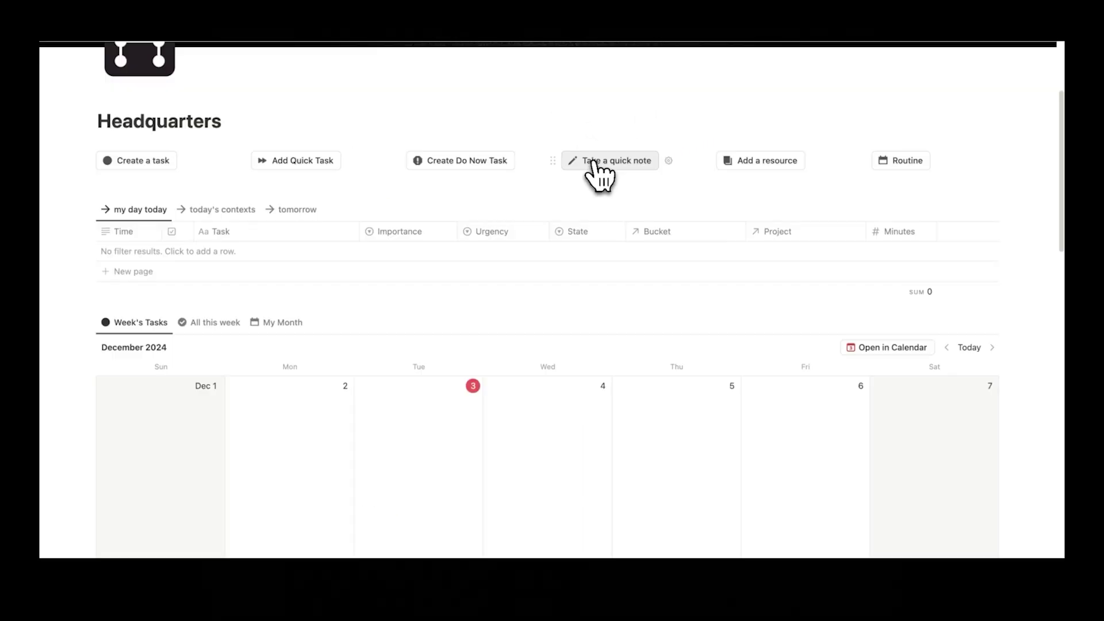
pyautogui.click(595, 172)
pyautogui.click(495, 225)
pyautogui.write('Project 1')
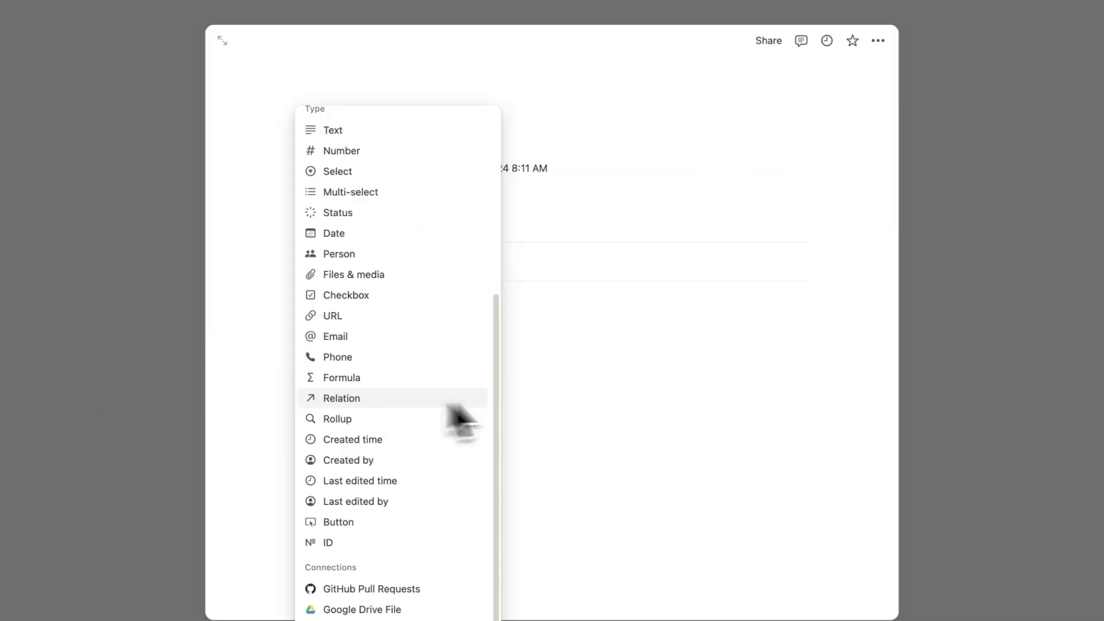
pyautogui.click(942, 376)
pyautogui.click(989, 364)
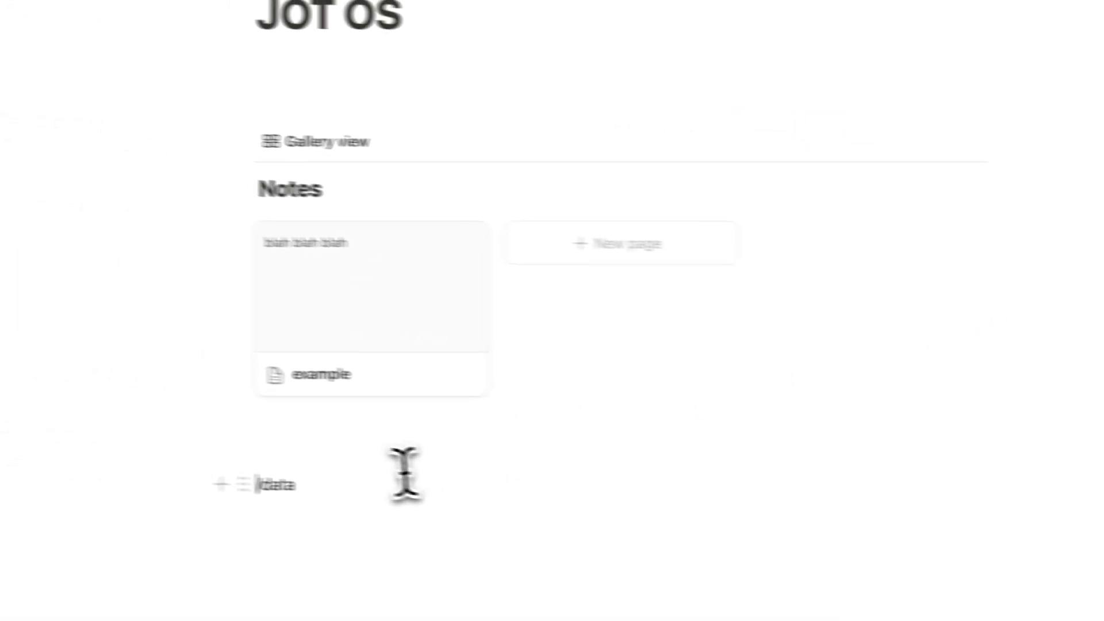
pyautogui.hotkey('ctrl', 'a')
pyautogui.press('BackSpace')
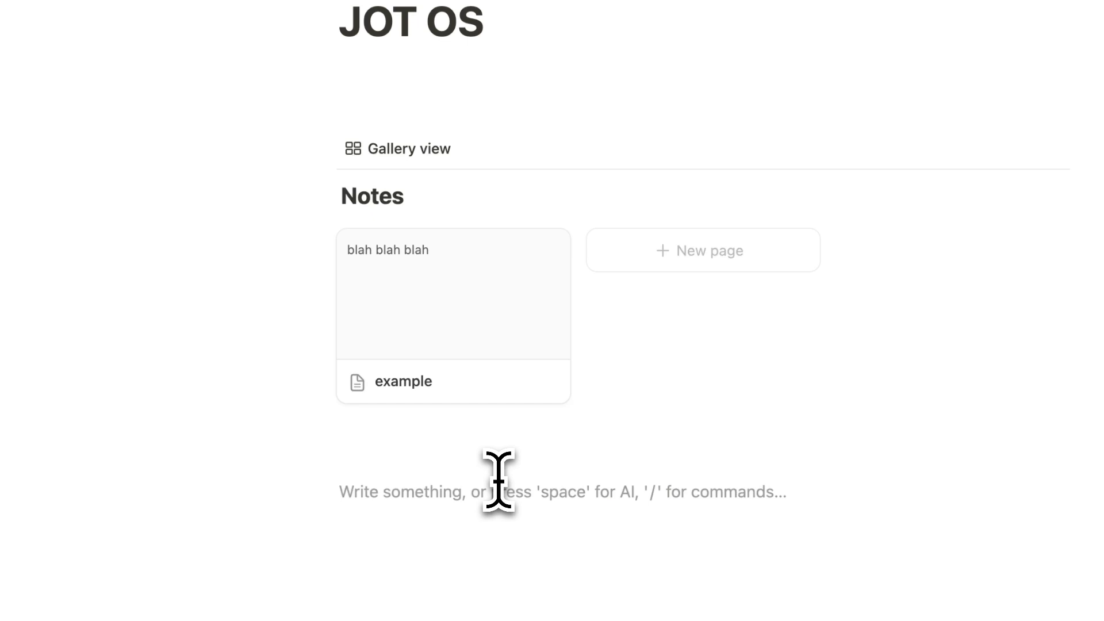
# Step: Add a select property named Project to the example note and assign a new Project A option
pyautogui.click(379, 338)
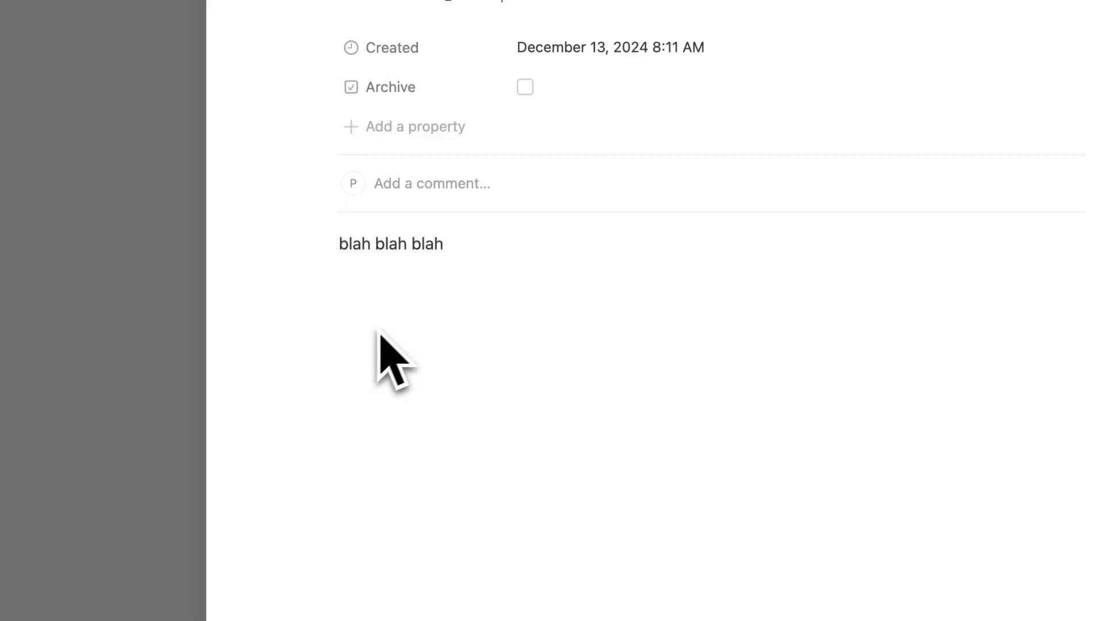
pyautogui.click(414, 139)
pyautogui.scroll(-5, 437, 170)
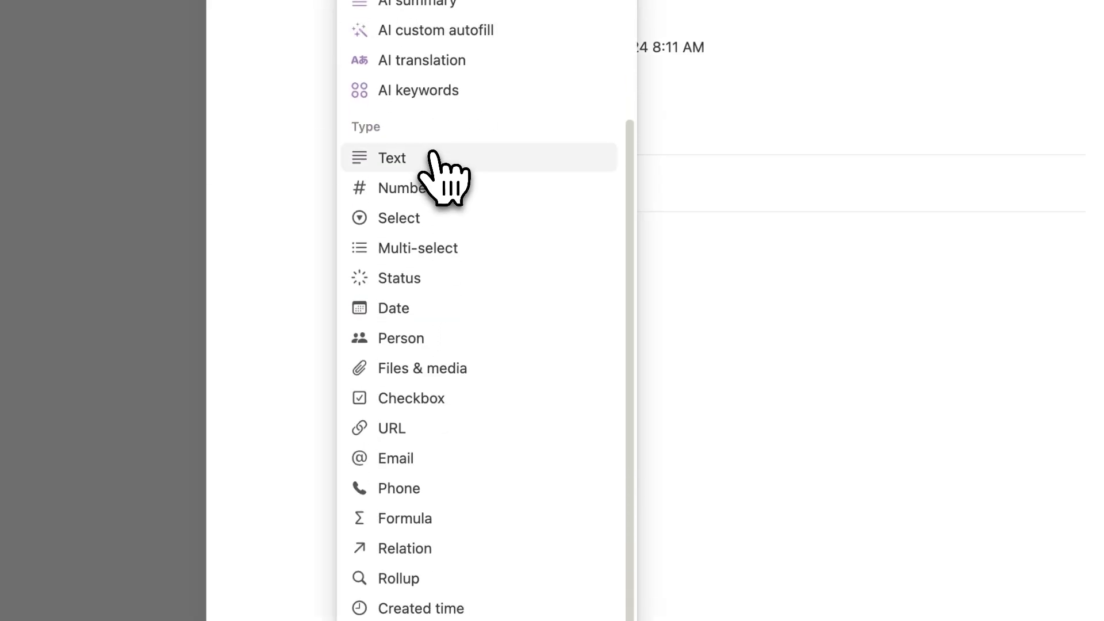
pyautogui.click(432, 222)
pyautogui.write('Project')
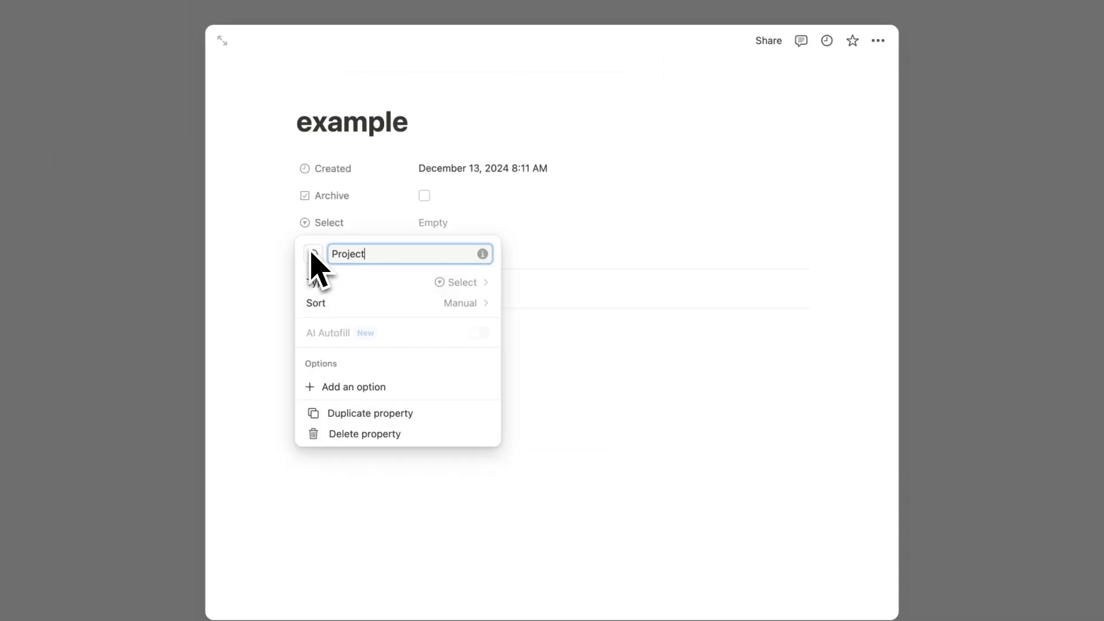
pyautogui.click(403, 282)
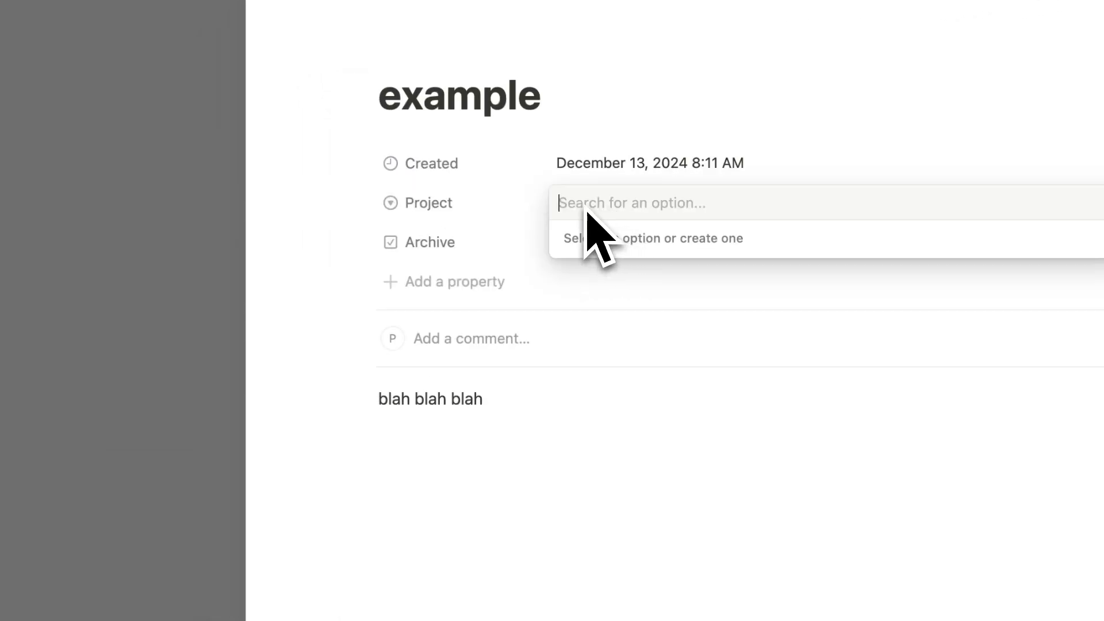
pyautogui.write('Project A')
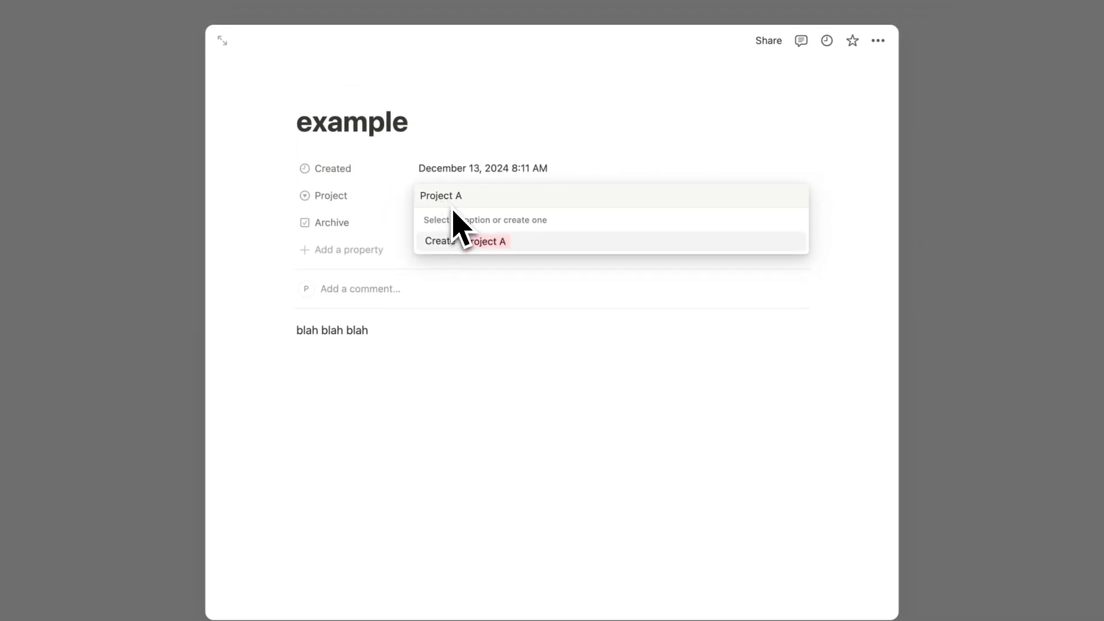
pyautogui.click(462, 240)
# Step: Create a Project B option, leaving the note's Project set to Project A
pyautogui.click(482, 194)
pyautogui.write('Project ')
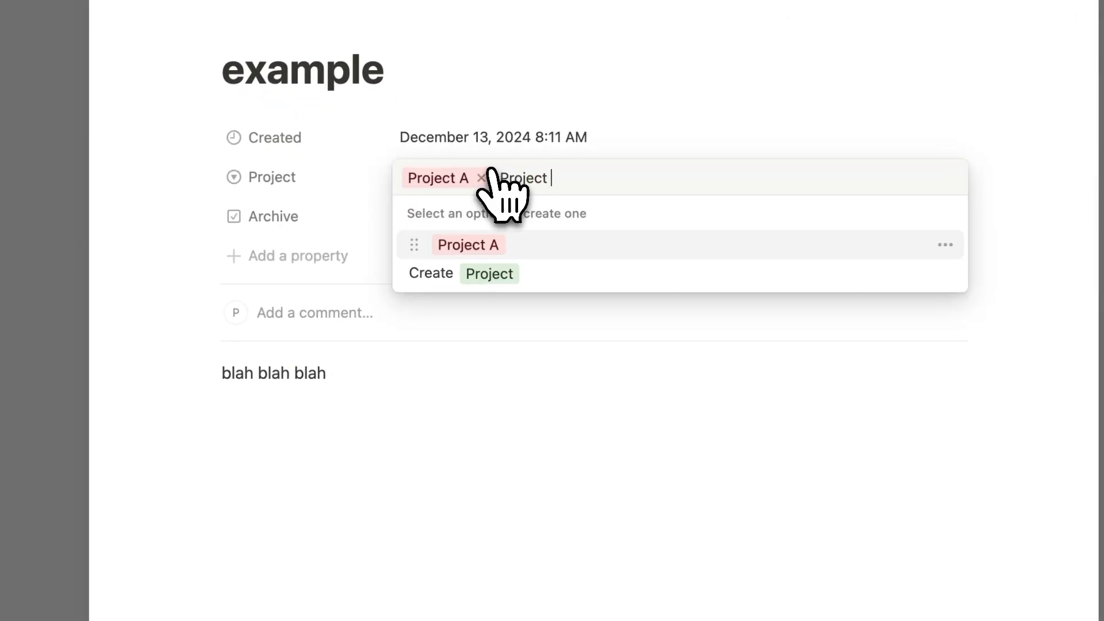
pyautogui.write('B')
pyautogui.click(509, 245)
pyautogui.click(507, 246)
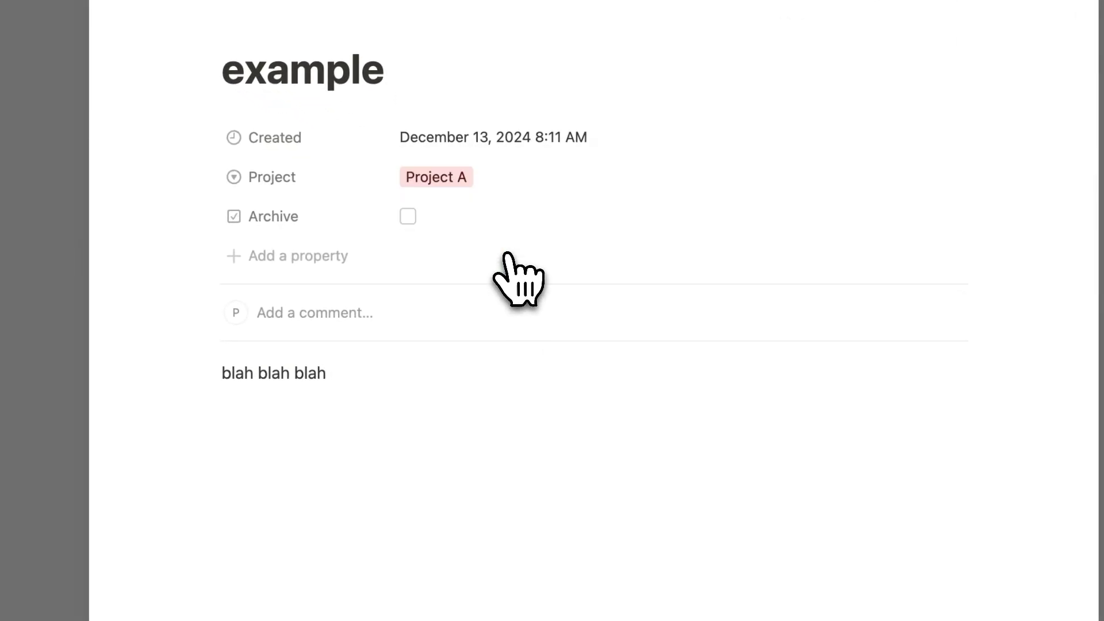
pyautogui.click(518, 181)
pyautogui.click(511, 274)
pyautogui.click(516, 181)
pyautogui.click(505, 244)
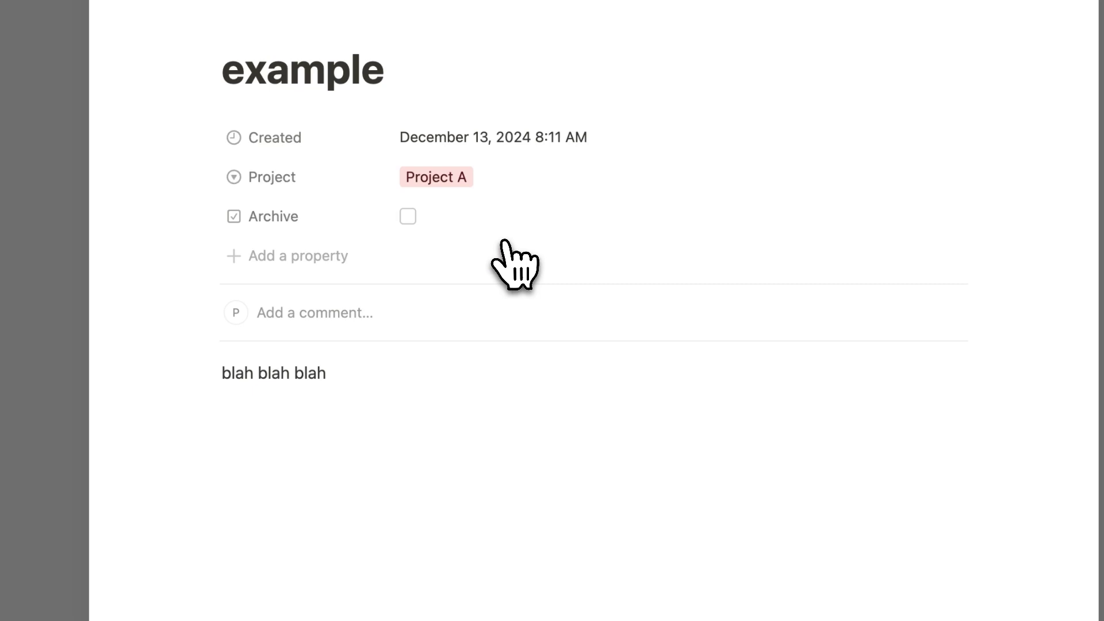
# Step: Review the Project property's type list without changes and close the note
pyautogui.click(272, 178)
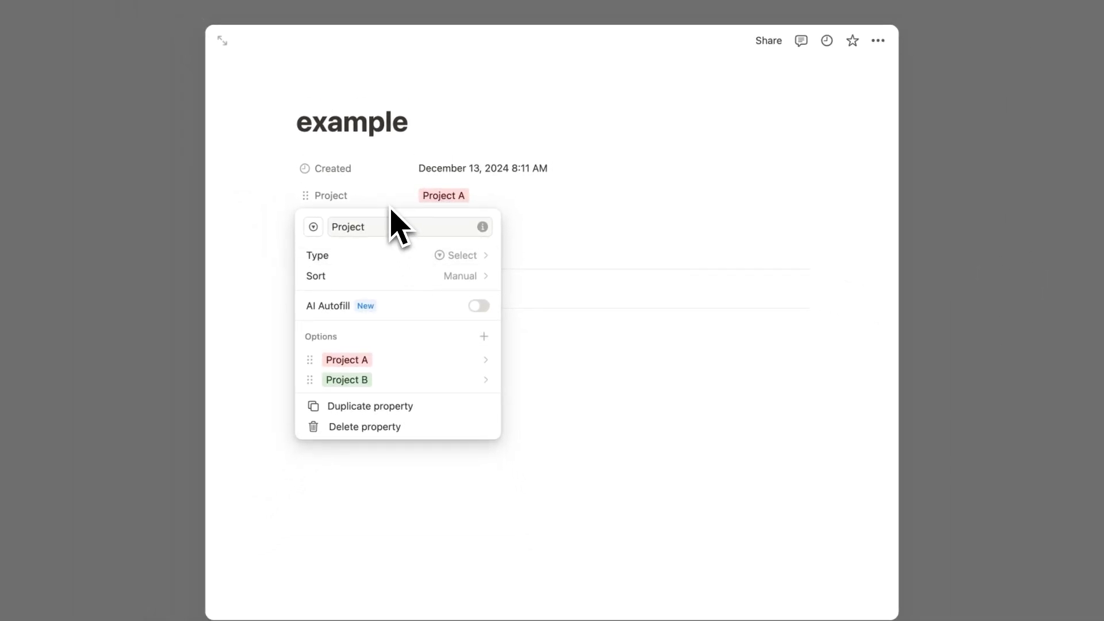
pyautogui.click(410, 256)
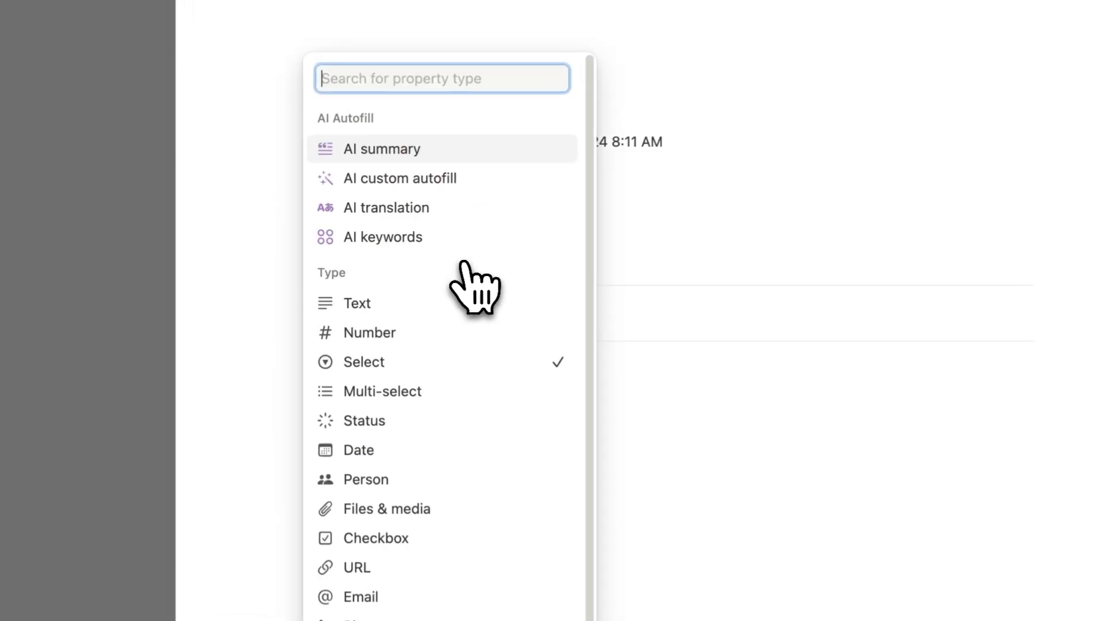
pyautogui.moveTo(465, 398)
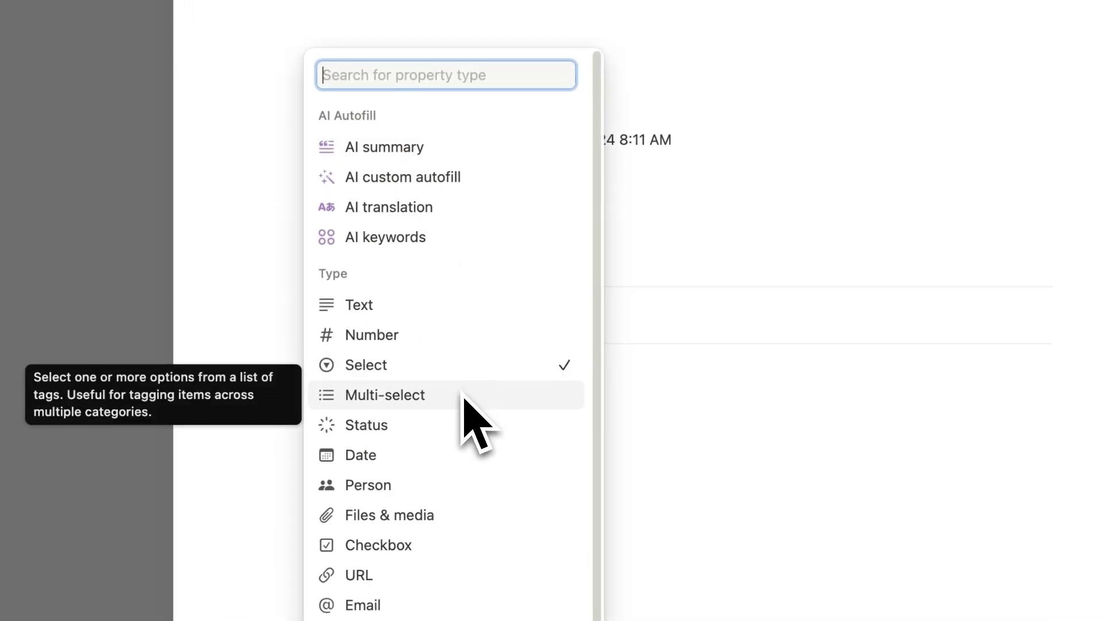
pyautogui.click(227, 216)
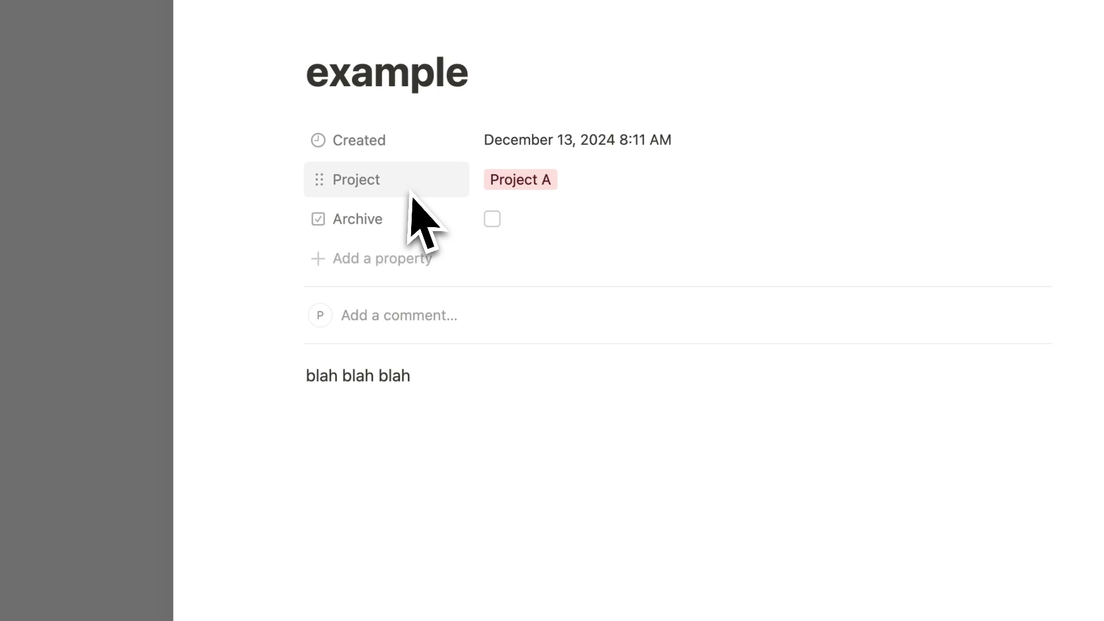
pyautogui.press('Escape')
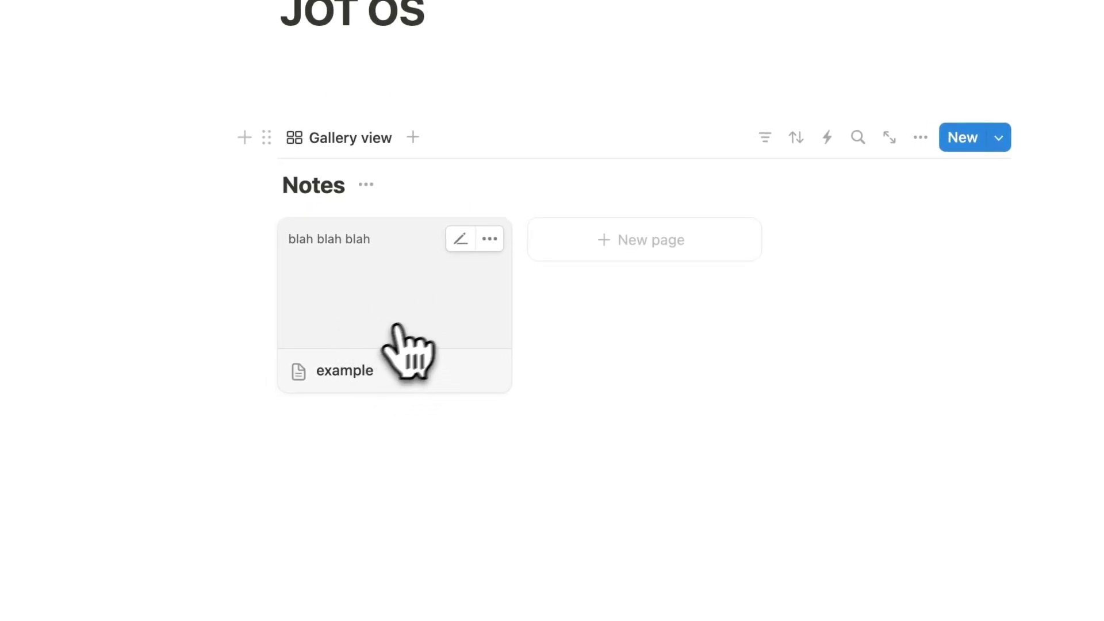
# Step: Check the example note, then open the gallery view's card Properties settings to show Project
pyautogui.click(382, 319)
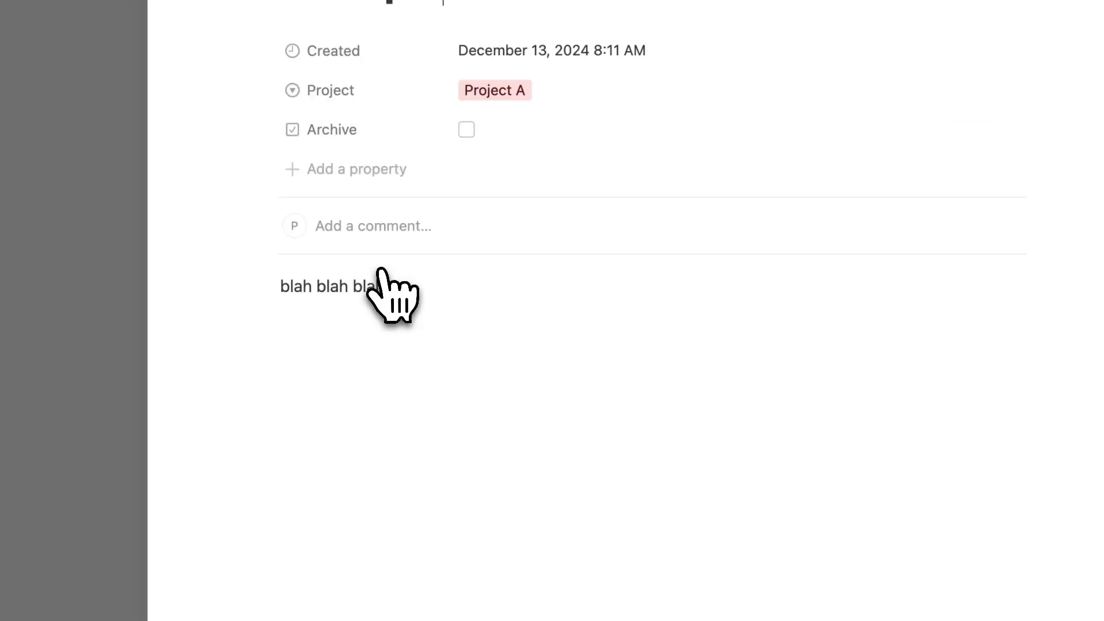
pyautogui.click(1006, 301)
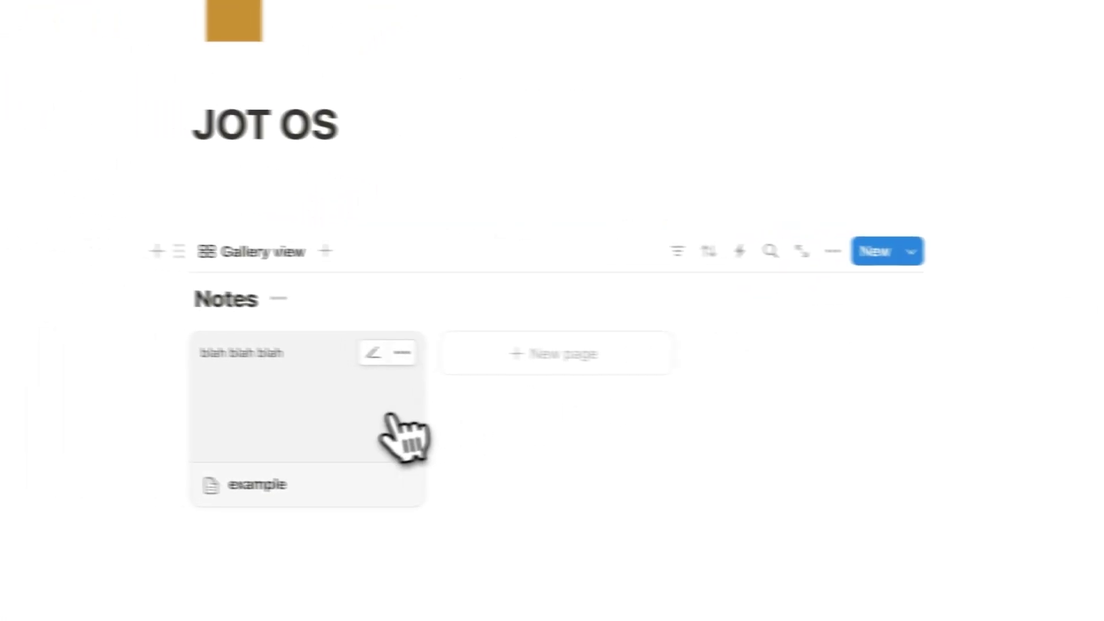
pyautogui.click(402, 438)
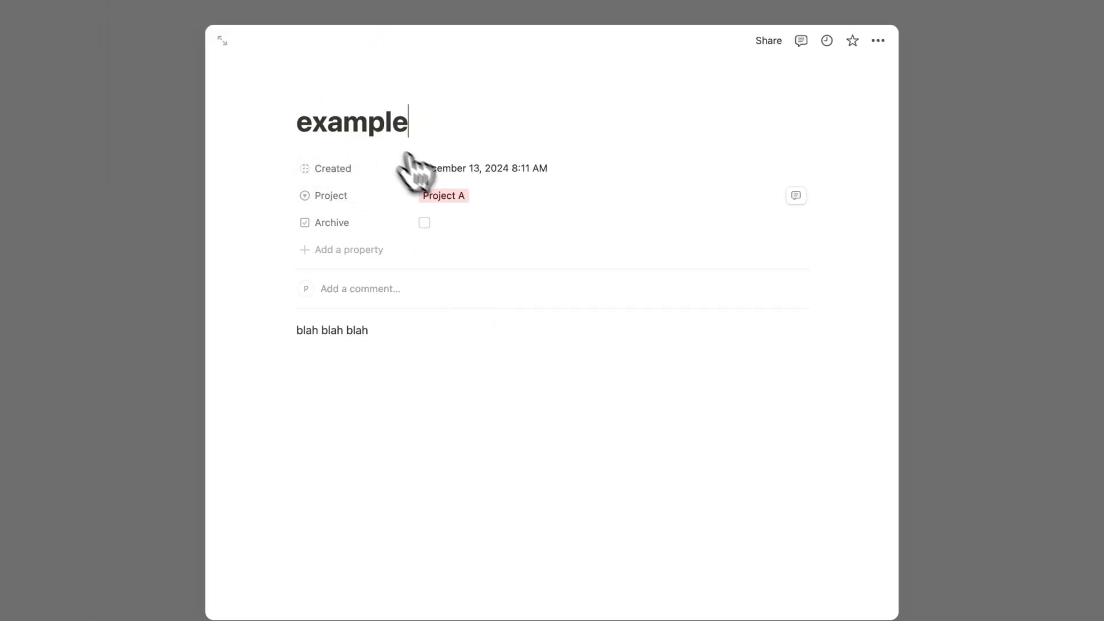
pyautogui.click(958, 252)
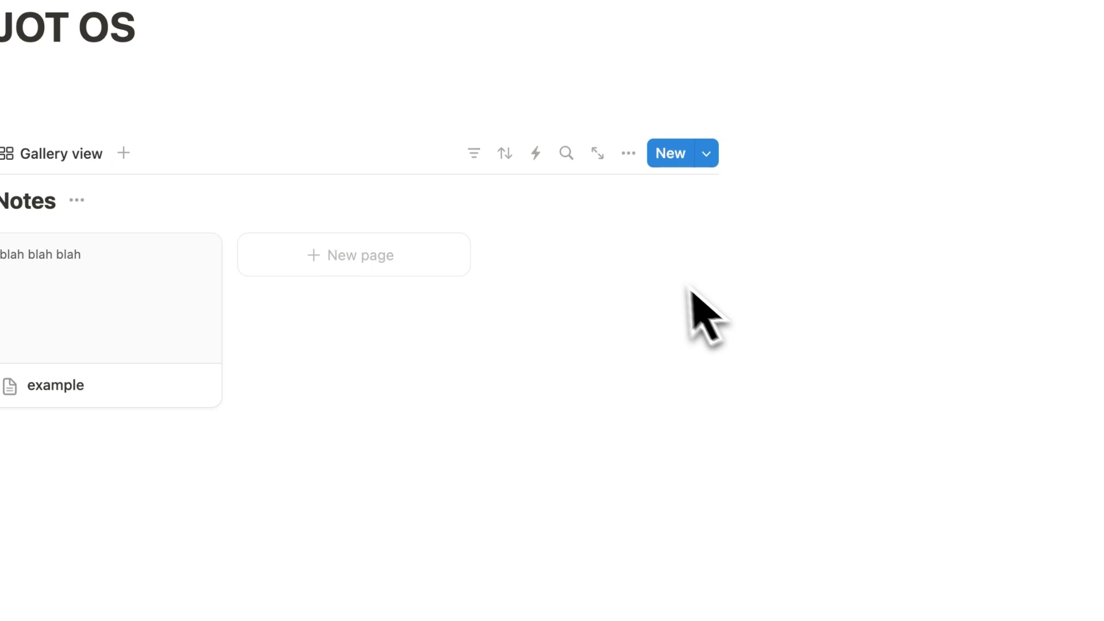
pyautogui.click(635, 161)
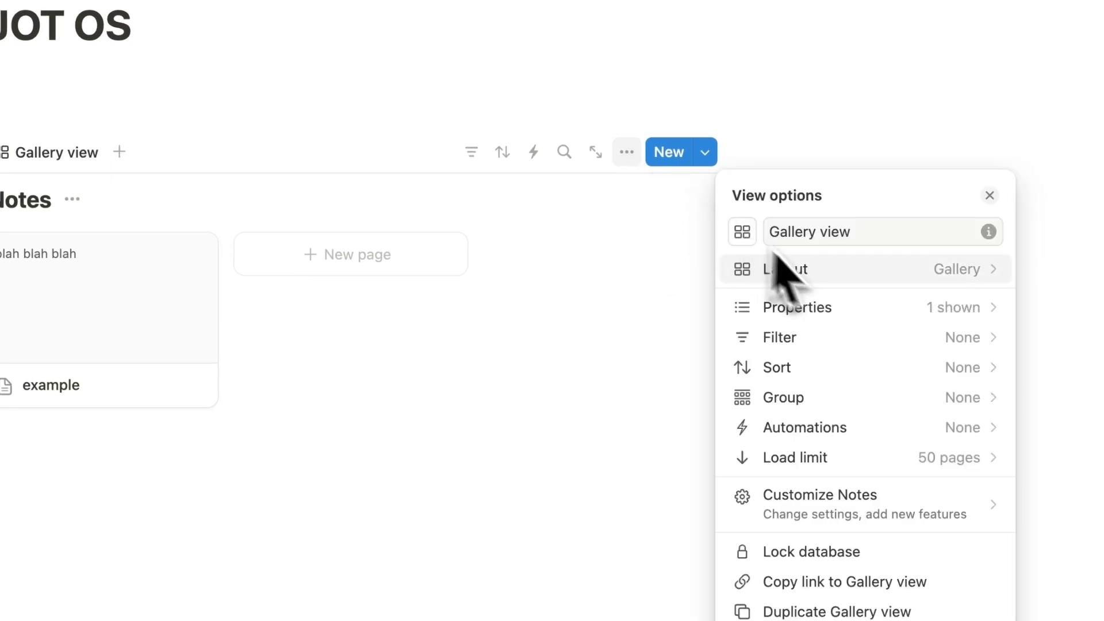
pyautogui.click(840, 307)
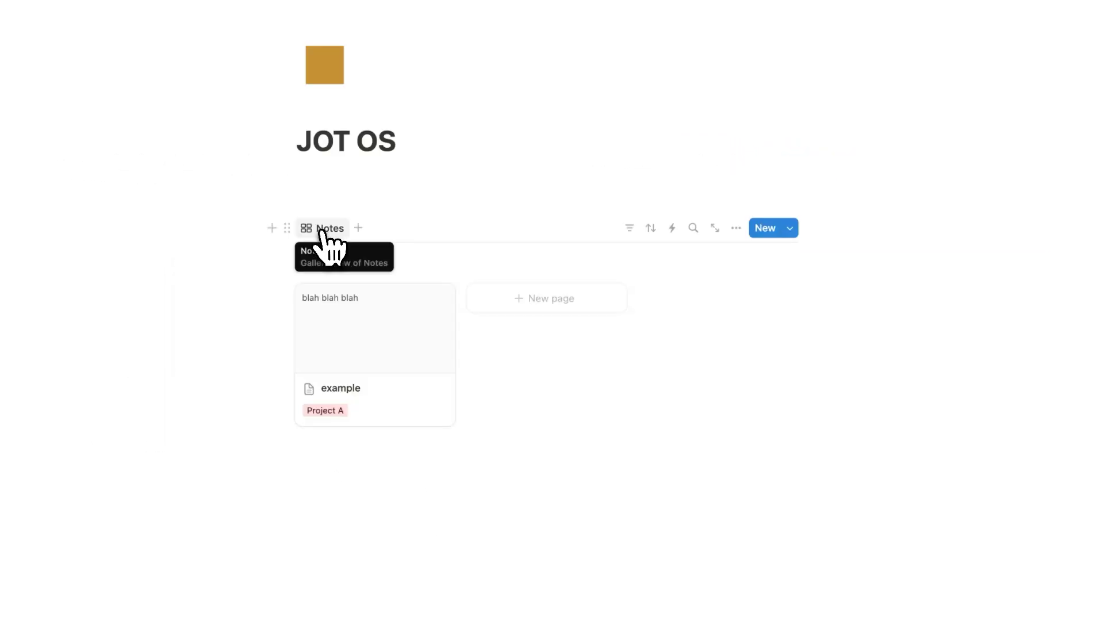
# Step: Duplicate the Notes view as Archive and tick the example note's Archive checkbox
pyautogui.click(221, 171)
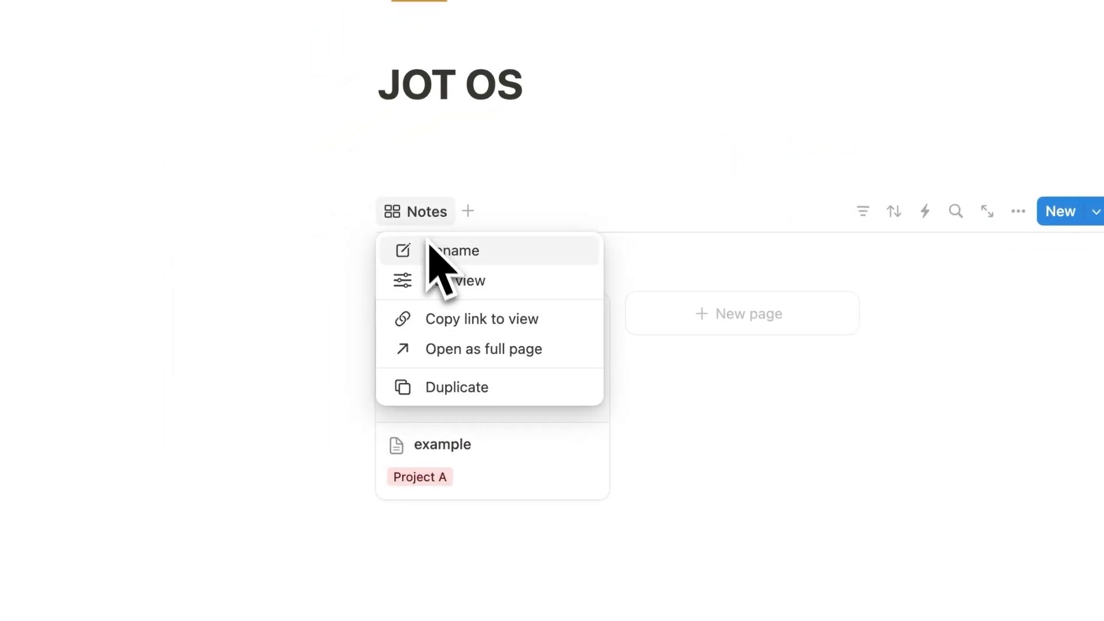
pyautogui.click(465, 387)
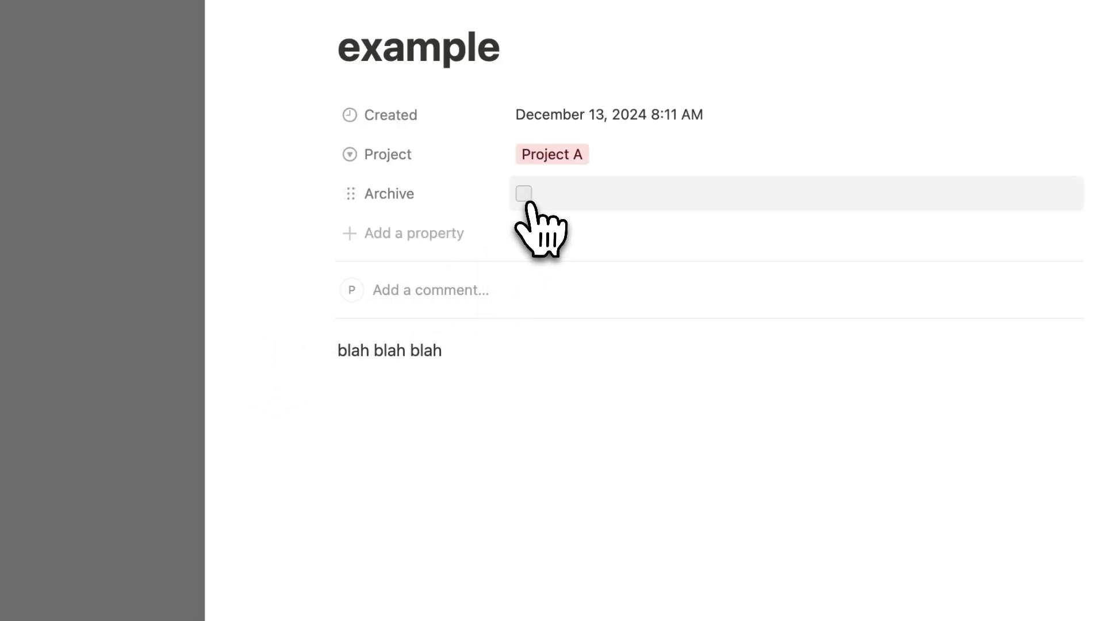
pyautogui.click(521, 191)
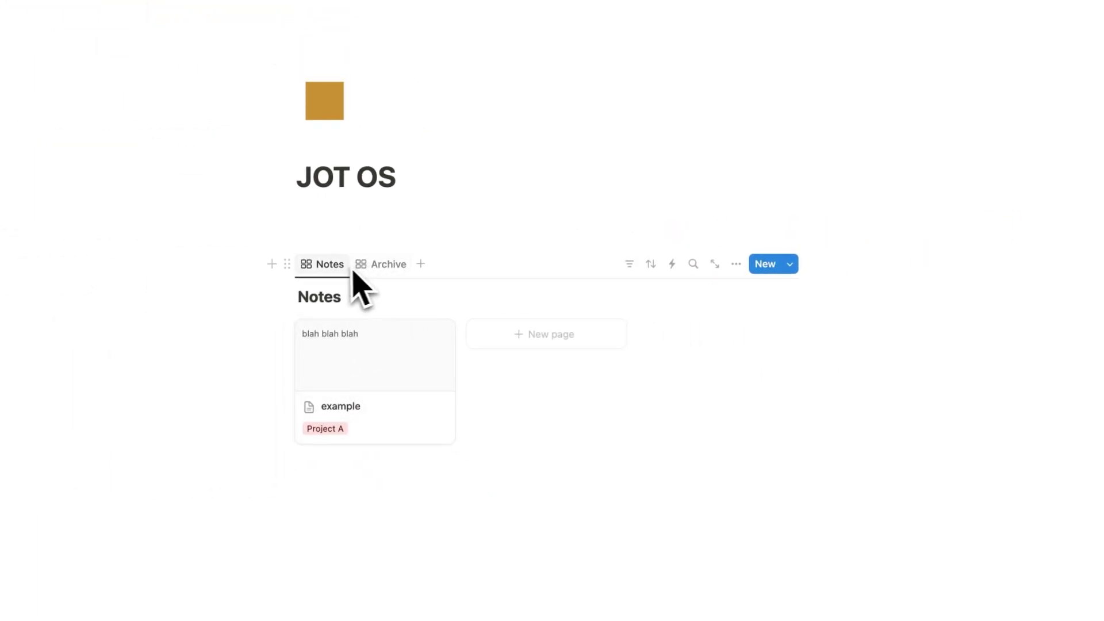
# Step: Filter the Notes view to Archive: Unchecked
pyautogui.click(629, 265)
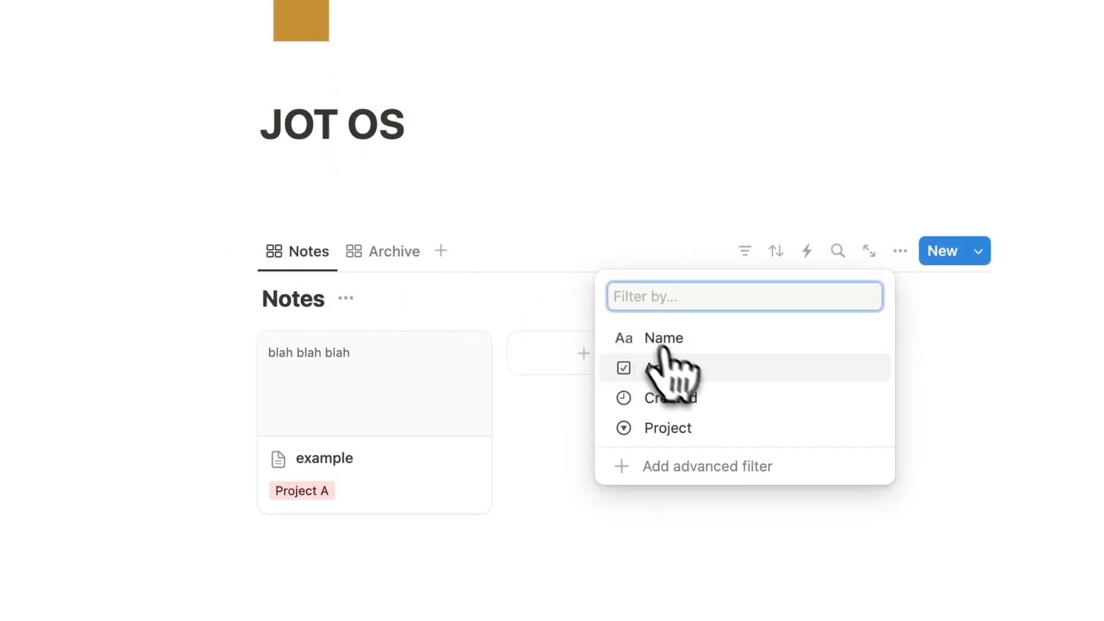
pyautogui.click(690, 373)
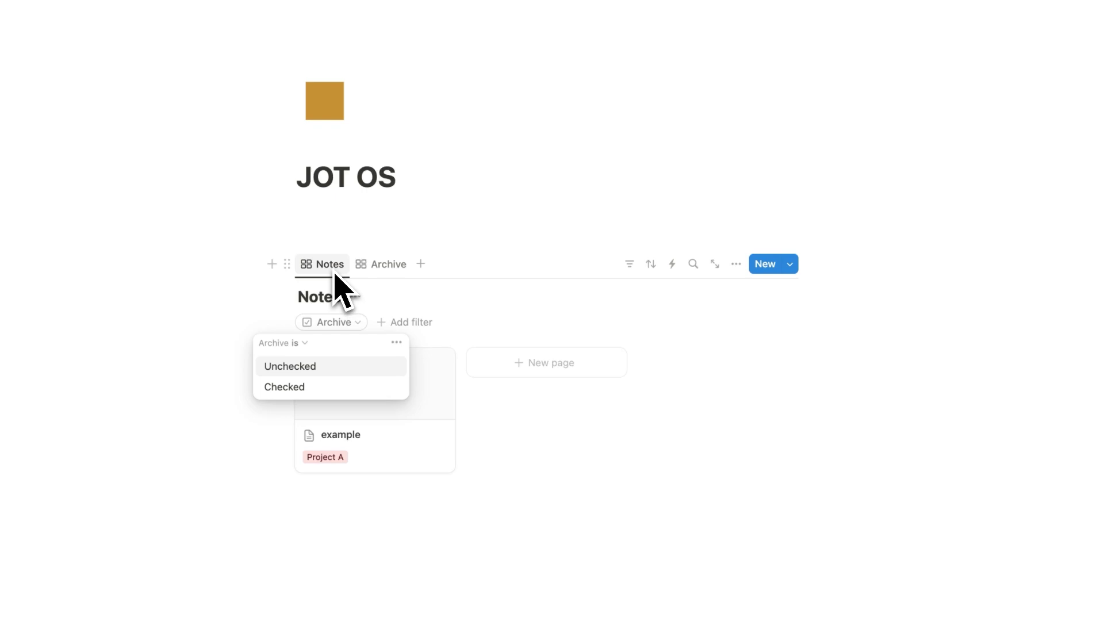
pyautogui.click(322, 368)
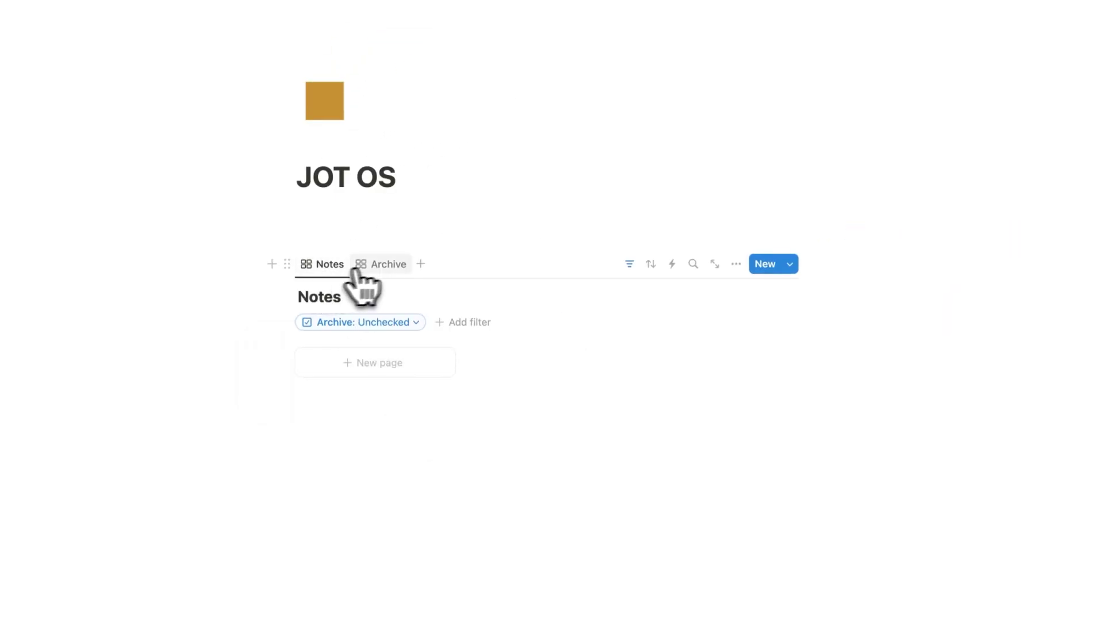
# Step: Filter the Archive view to Archive: Checked, then return to the Notes view
pyautogui.click(386, 265)
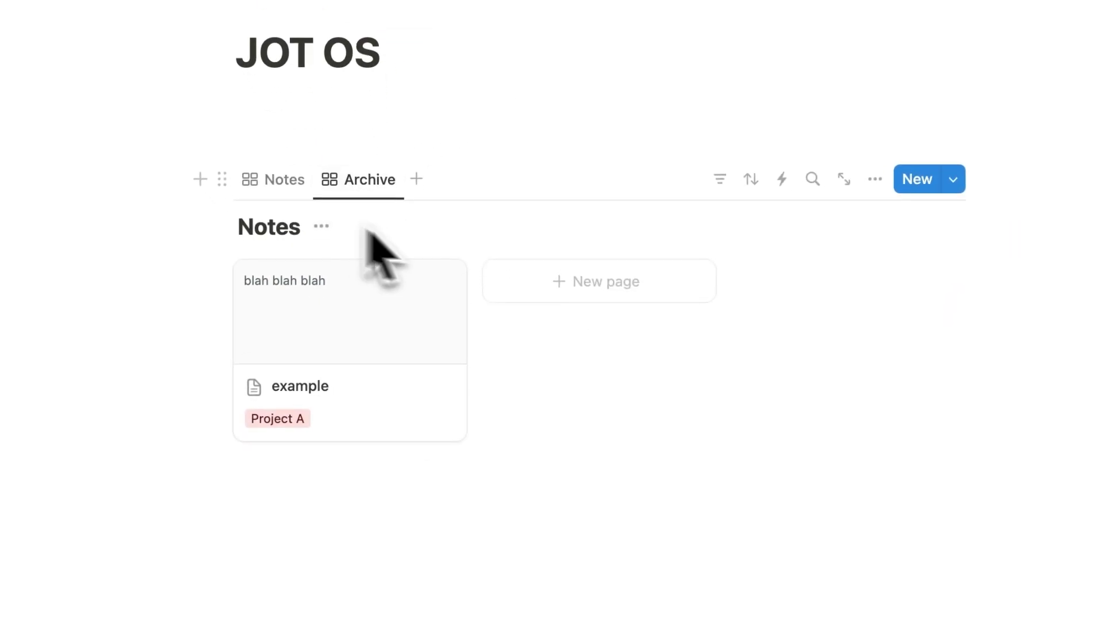
pyautogui.click(720, 180)
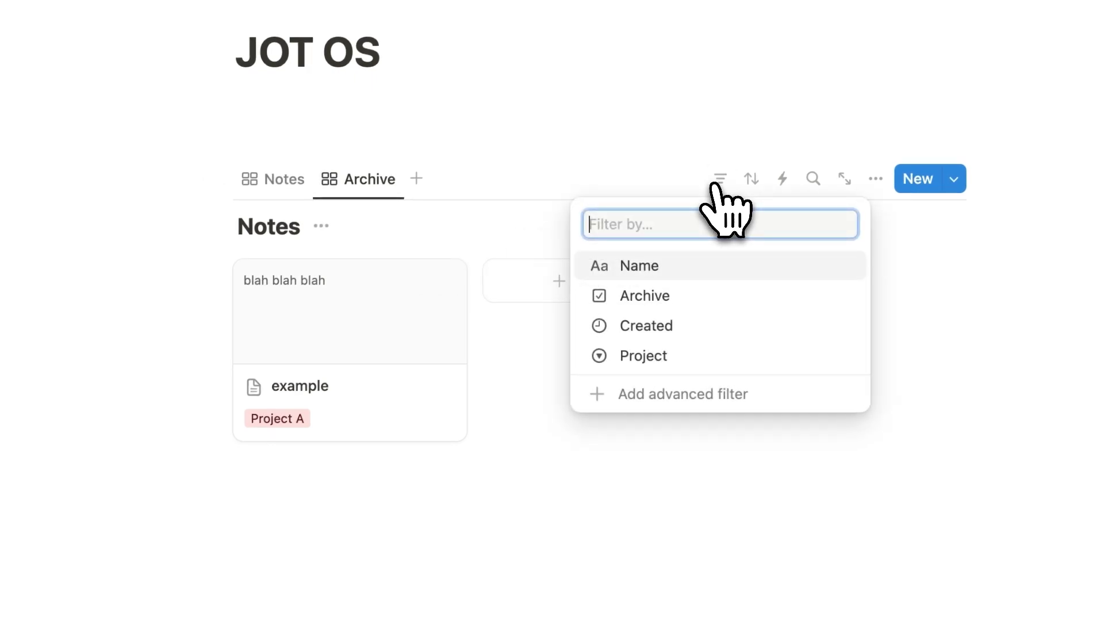
pyautogui.click(701, 295)
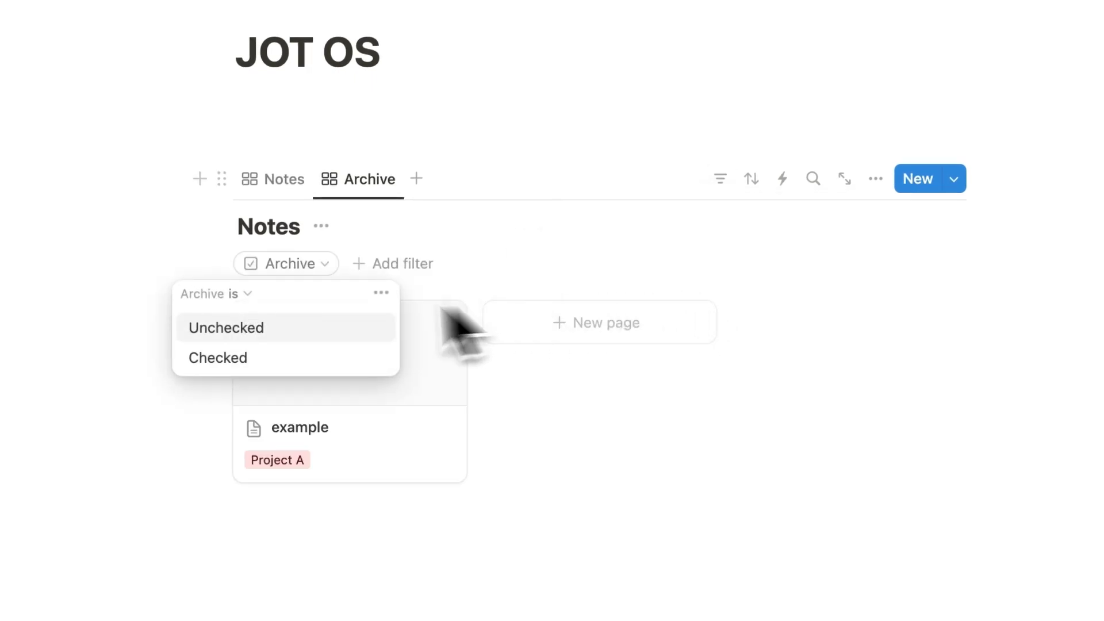
pyautogui.click(282, 362)
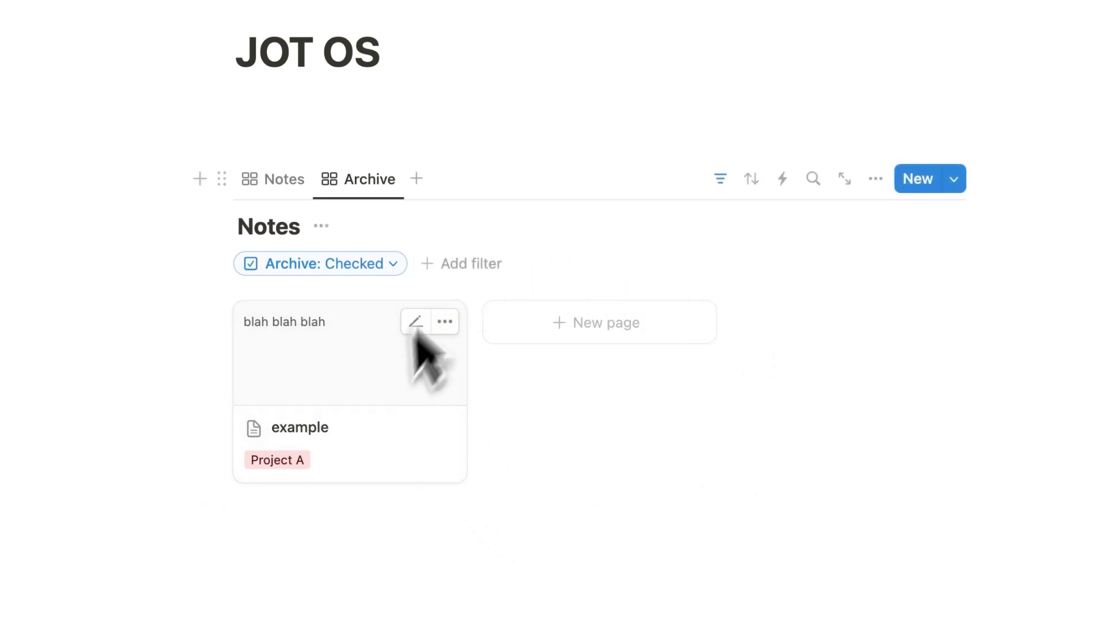
pyautogui.click(290, 187)
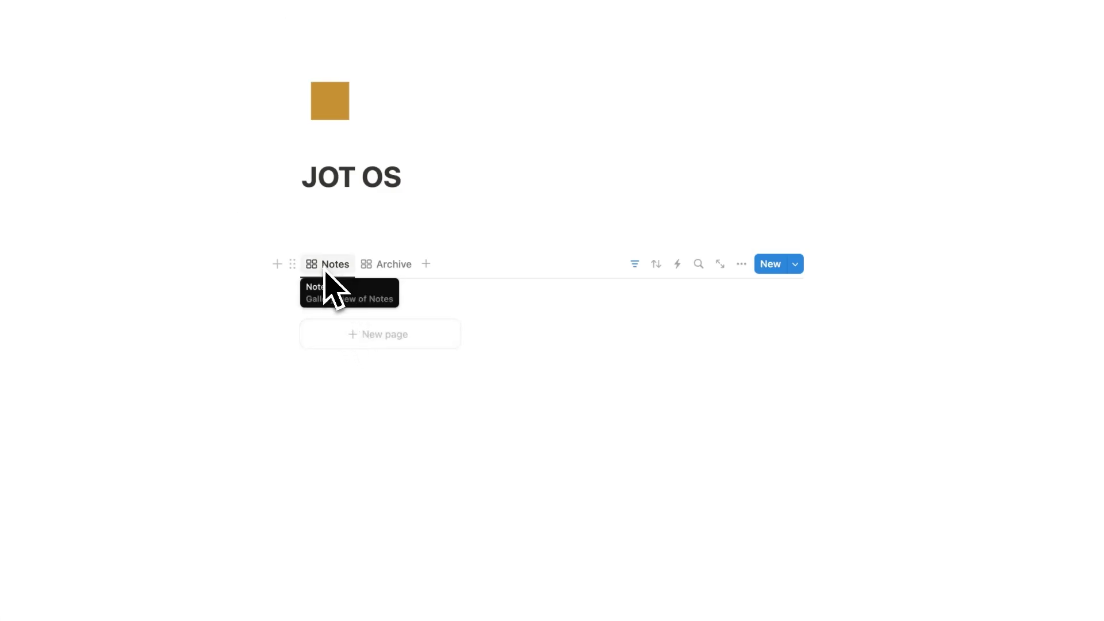
# Step: Sort the Notes view by Created and duplicate the view
pyautogui.click(656, 264)
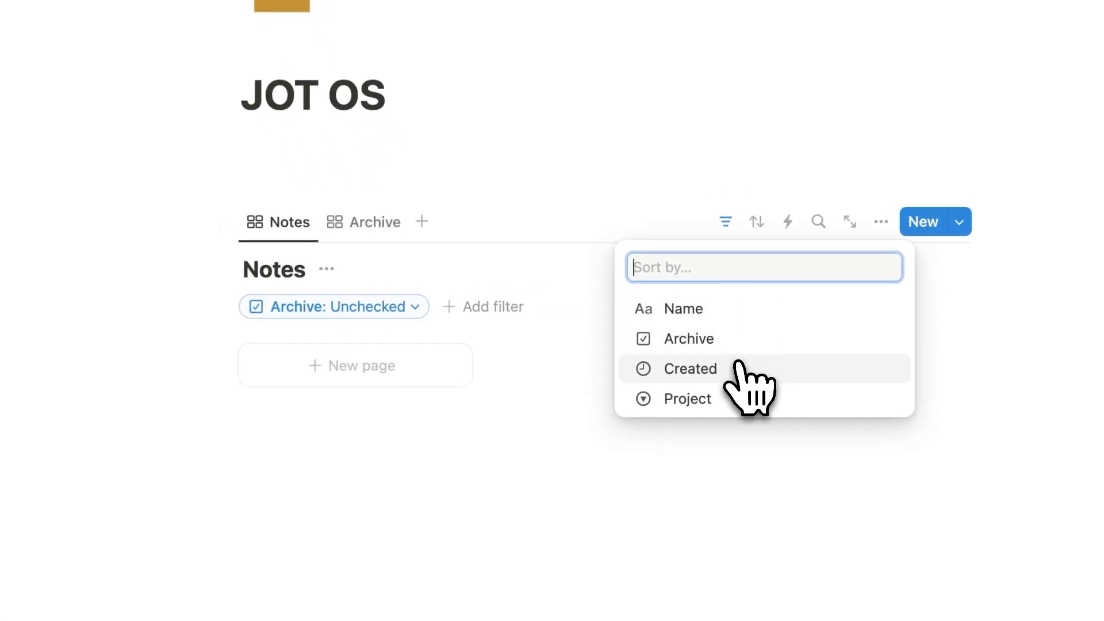
pyautogui.click(741, 369)
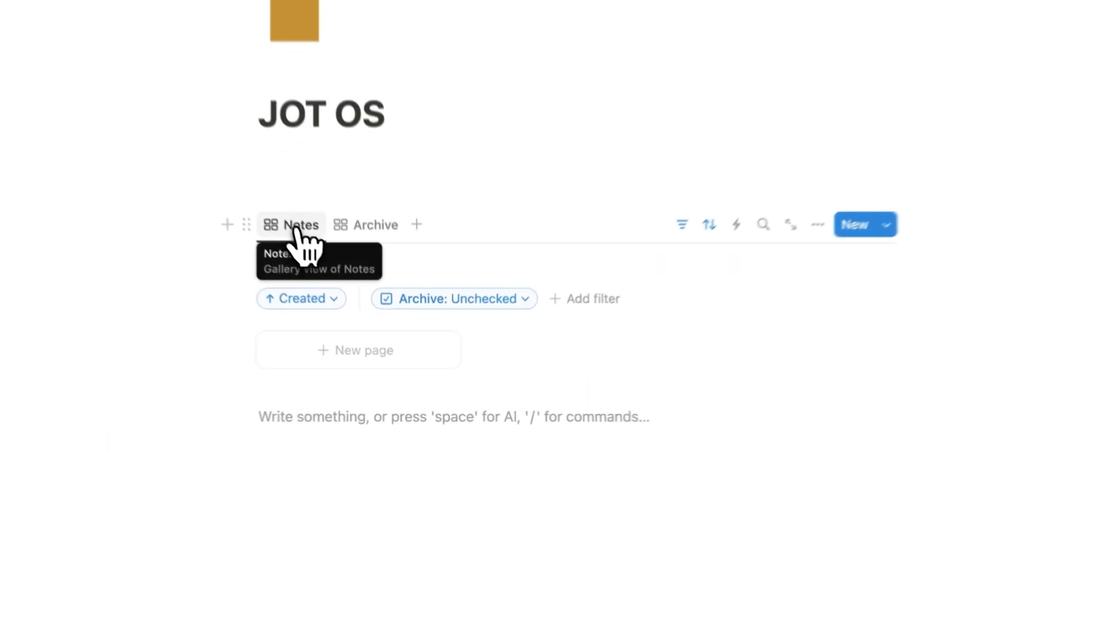
pyautogui.click(325, 268)
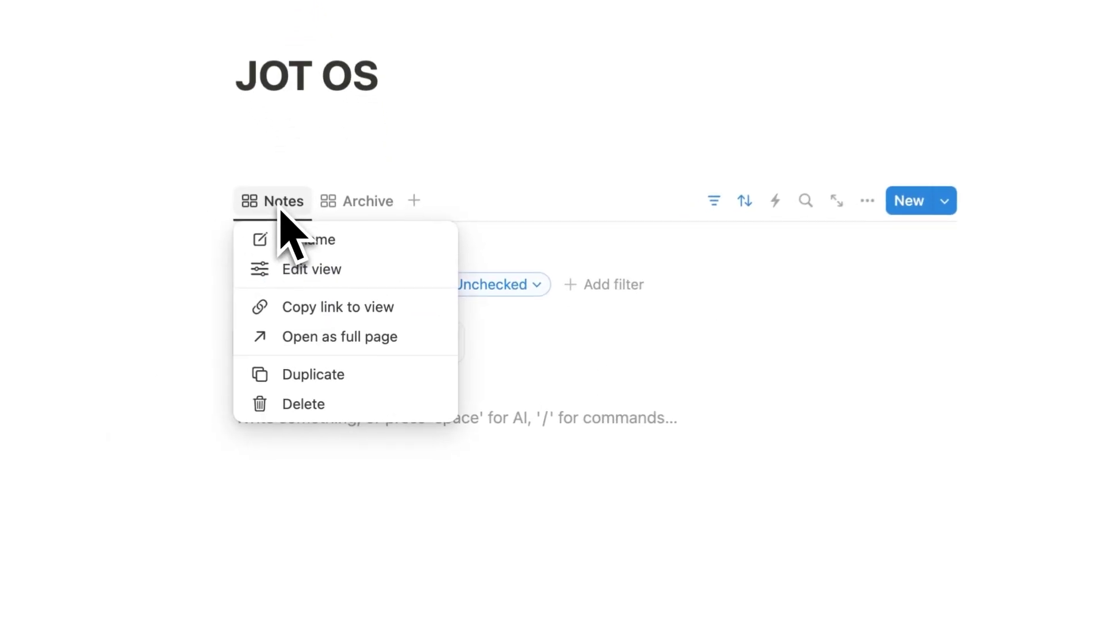
pyautogui.click(330, 374)
pyautogui.click(765, 481)
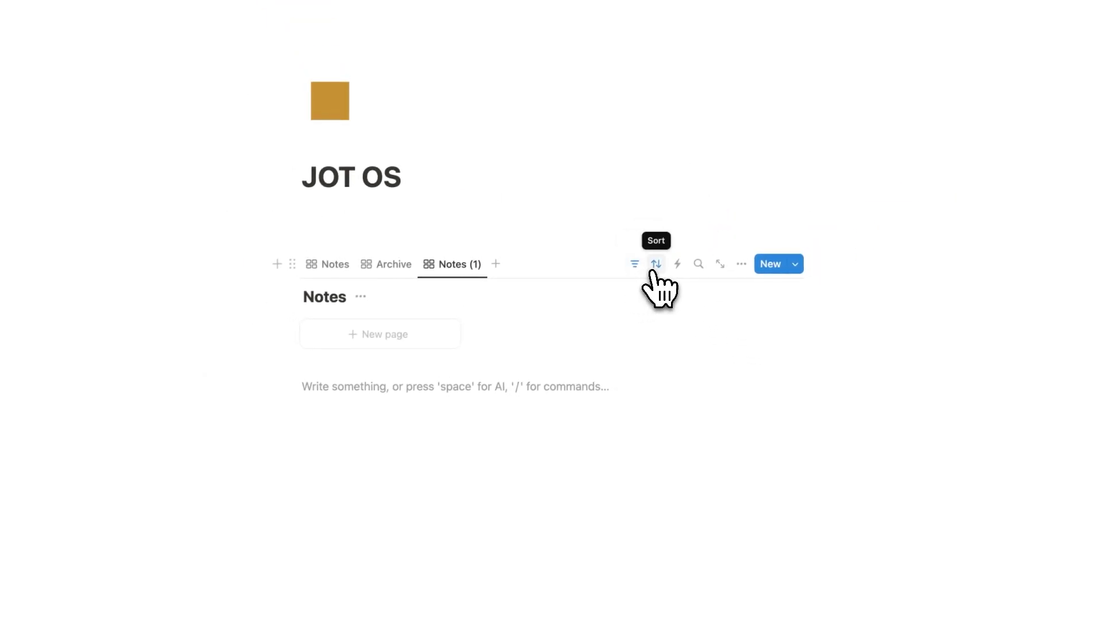
# Step: Name the copied view By Project and move its tab ahead of Notes
pyautogui.click(657, 265)
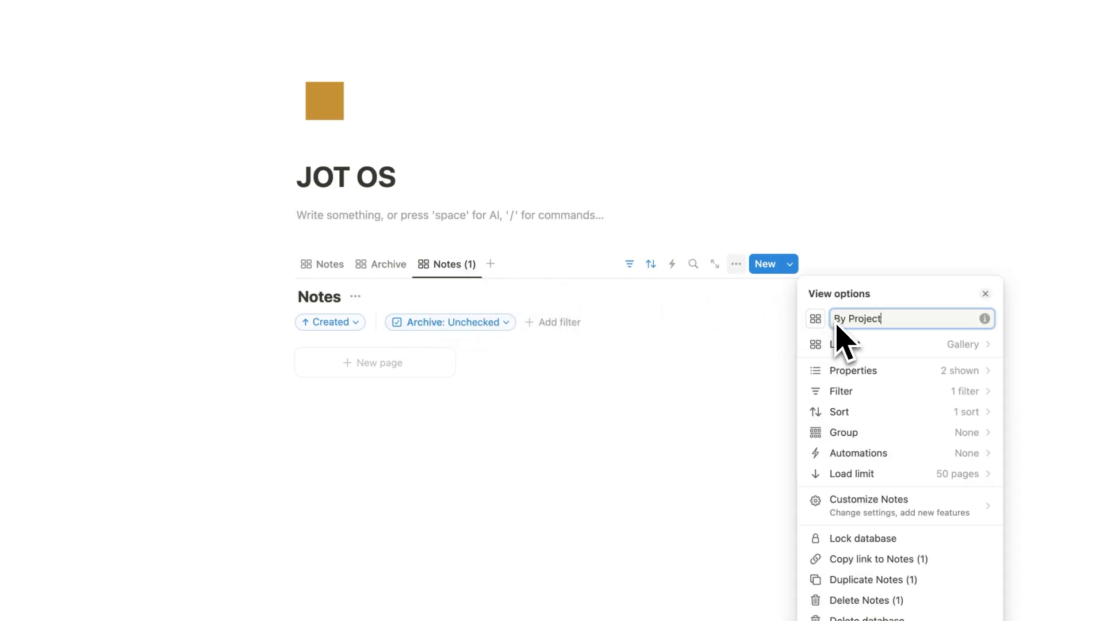
pyautogui.click(447, 265)
pyautogui.moveTo(447, 266); pyautogui.dragTo(373, 268)
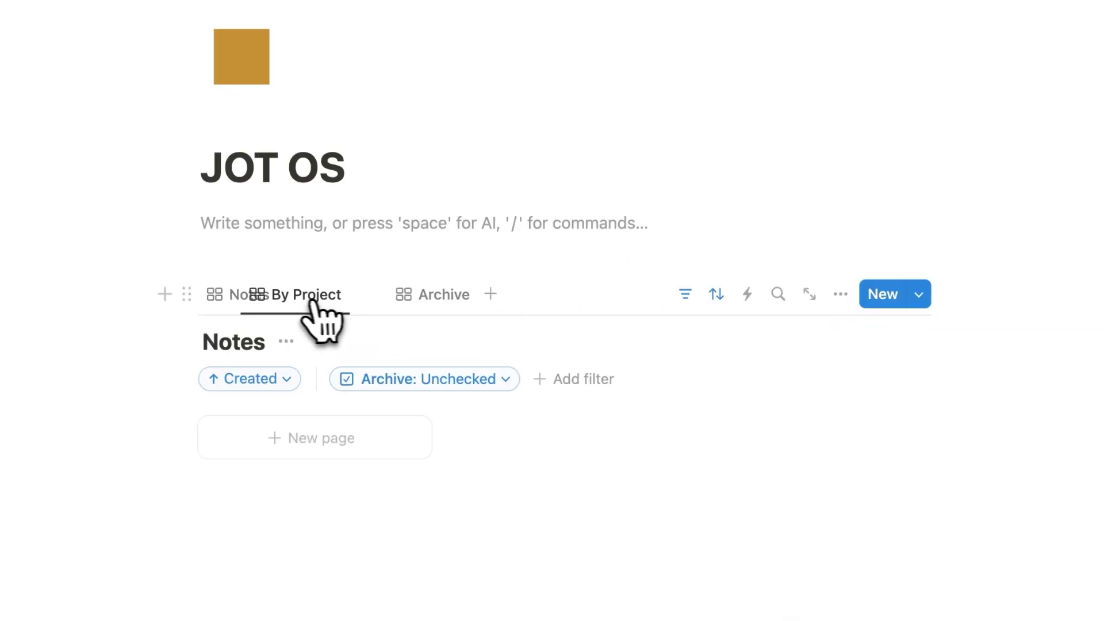
pyautogui.write('bl')
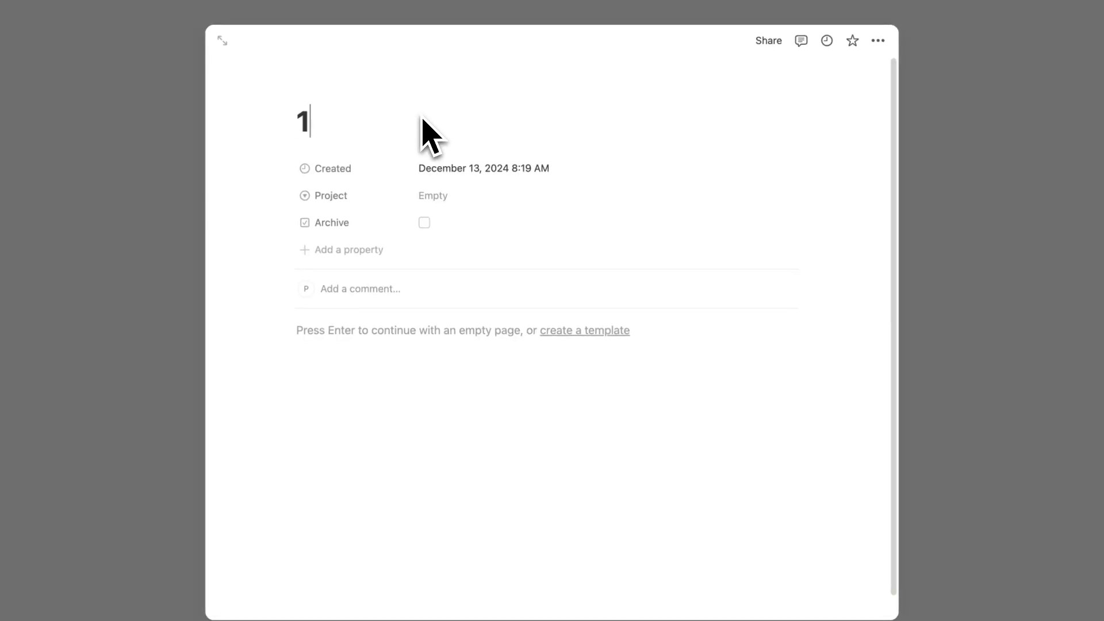
# Step: Tag note 1 as Project A and return to the gallery
pyautogui.click(434, 195)
pyautogui.click(463, 242)
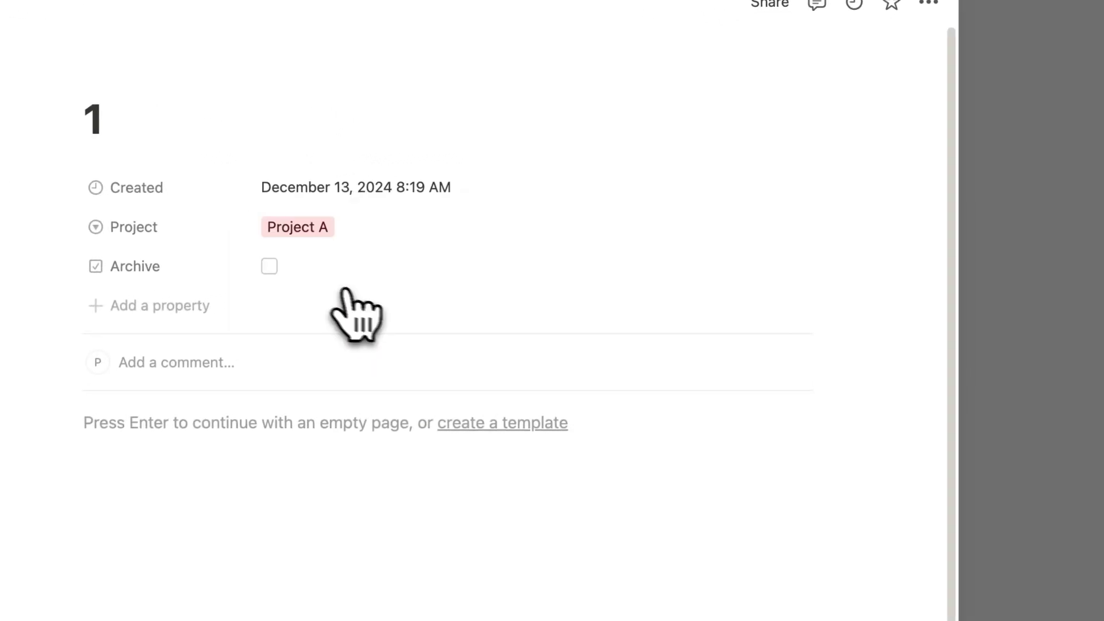
pyautogui.click(1001, 264)
# Step: Create a new note titled 2 tagged Project B
pyautogui.click(376, 422)
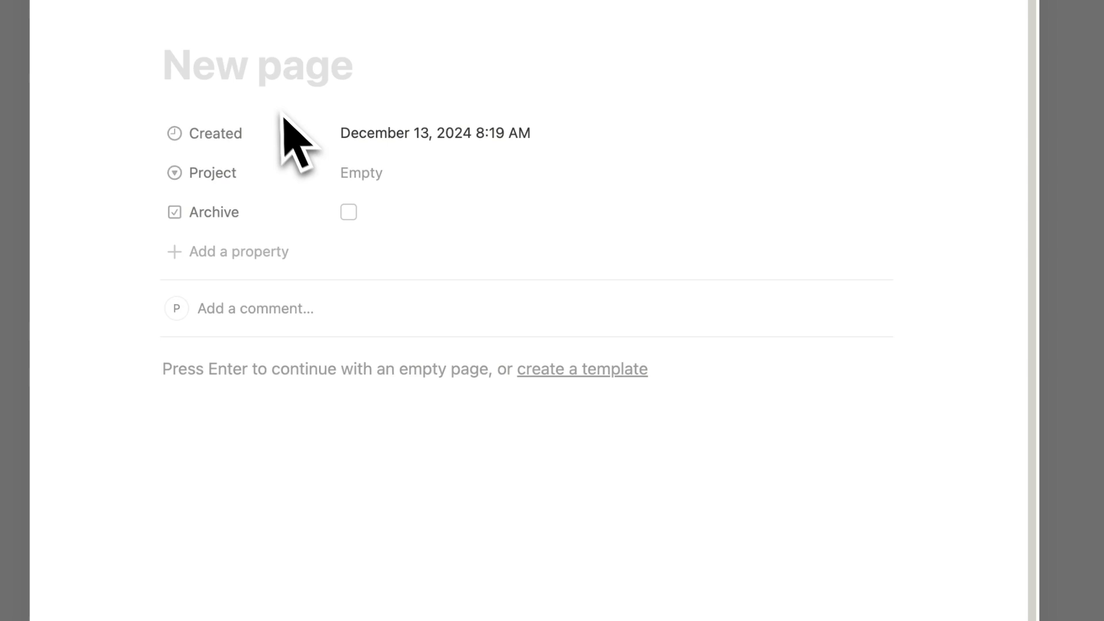
pyautogui.write('2')
pyautogui.click(633, 173)
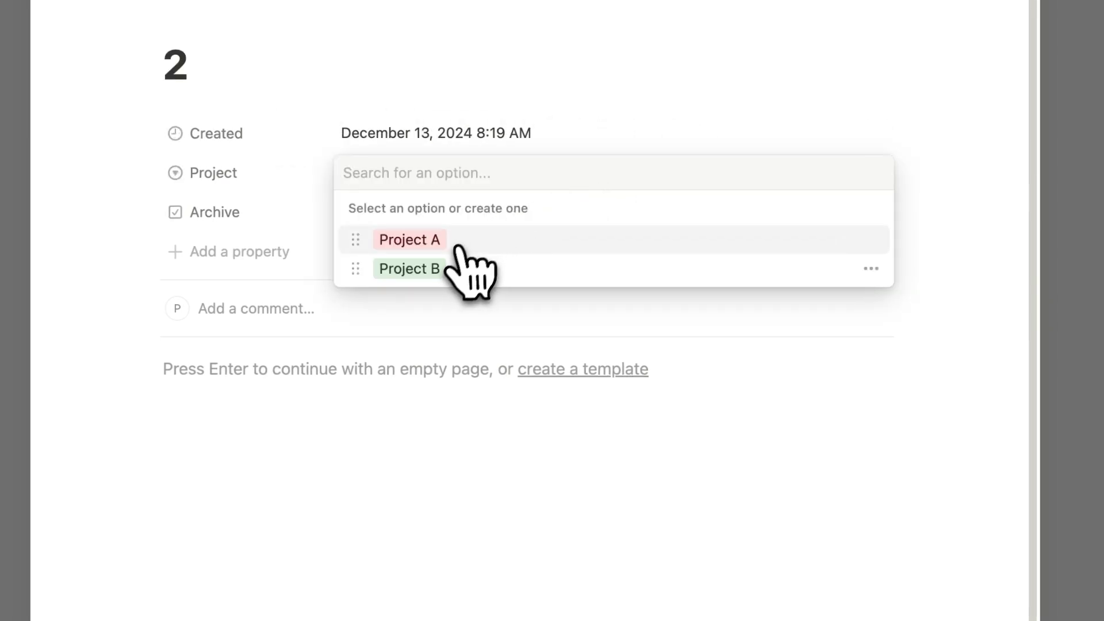
pyautogui.click(468, 266)
pyautogui.press('Escape')
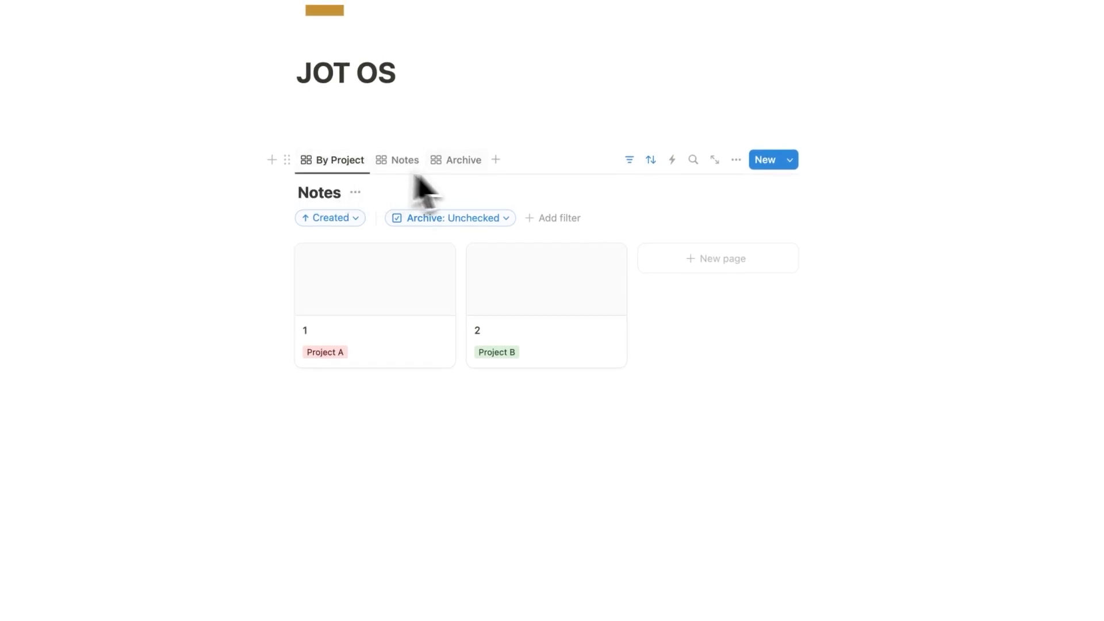
# Step: Set the By Project view's grouping to the Project property
pyautogui.click(736, 161)
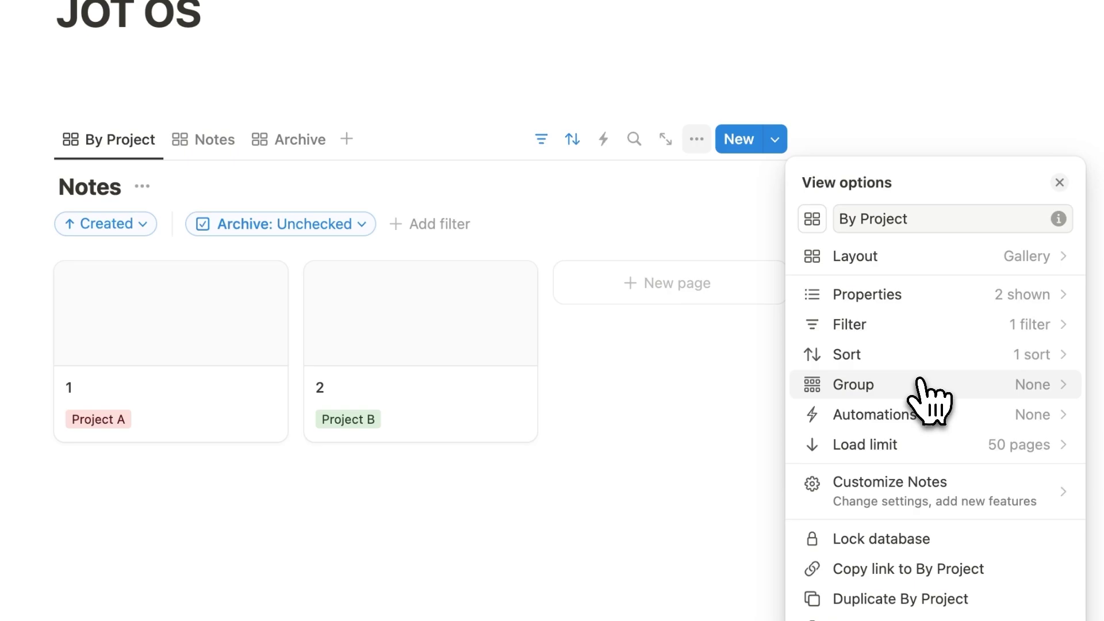
pyautogui.click(919, 382)
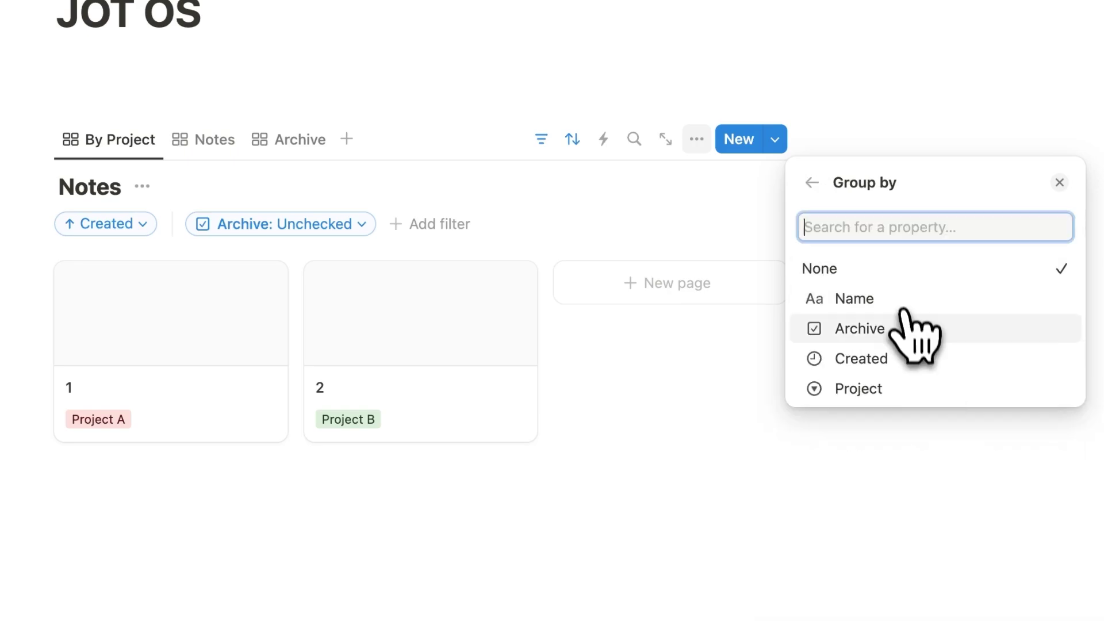
pyautogui.click(901, 390)
pyautogui.press('Escape')
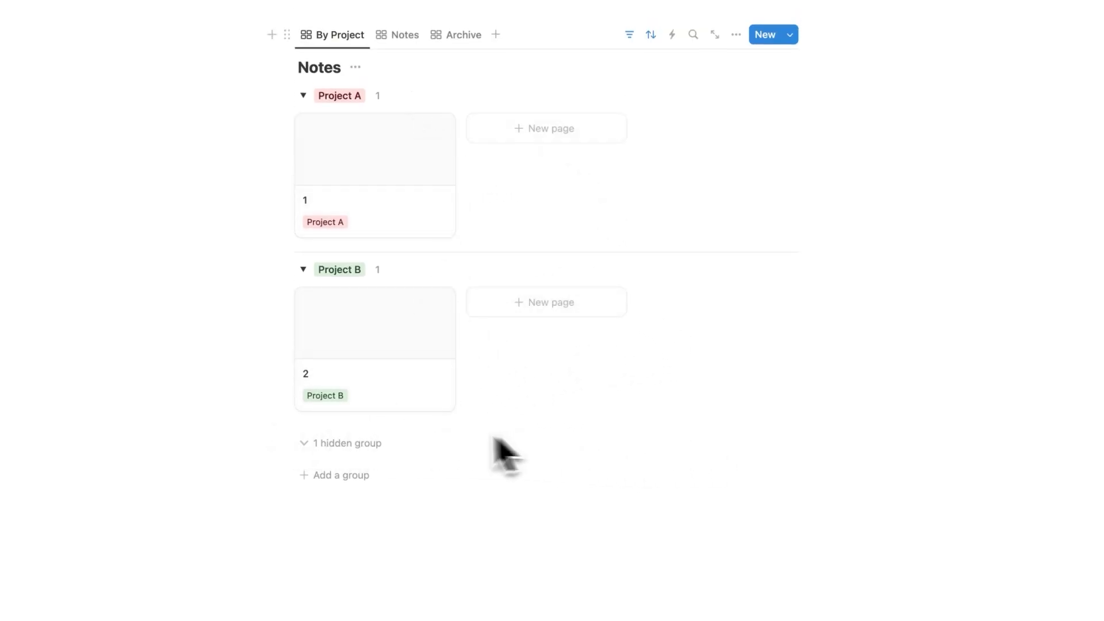
# Step: Create note 3 tagged with a new Project C option
pyautogui.click(543, 308)
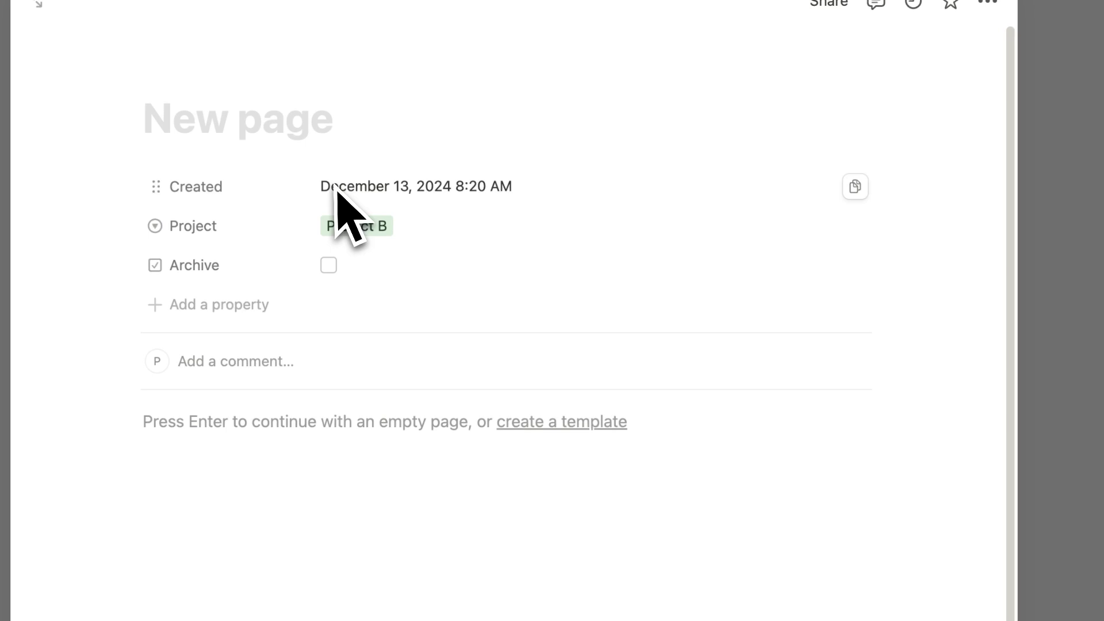
pyautogui.click(362, 225)
pyautogui.write('Proj')
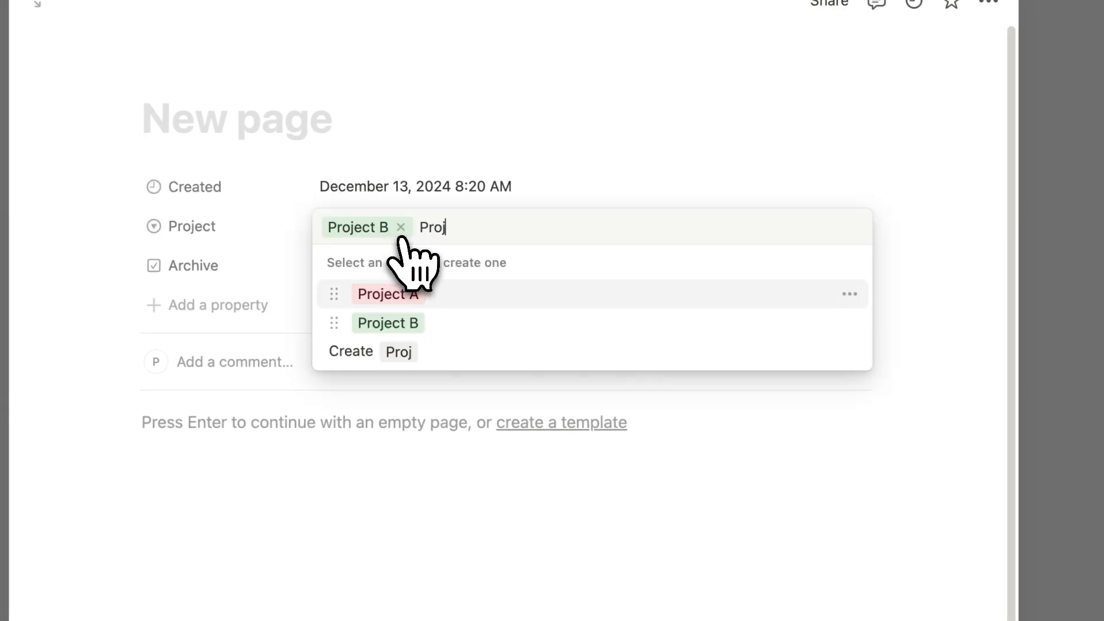
pyautogui.write('ect C')
pyautogui.click(460, 293)
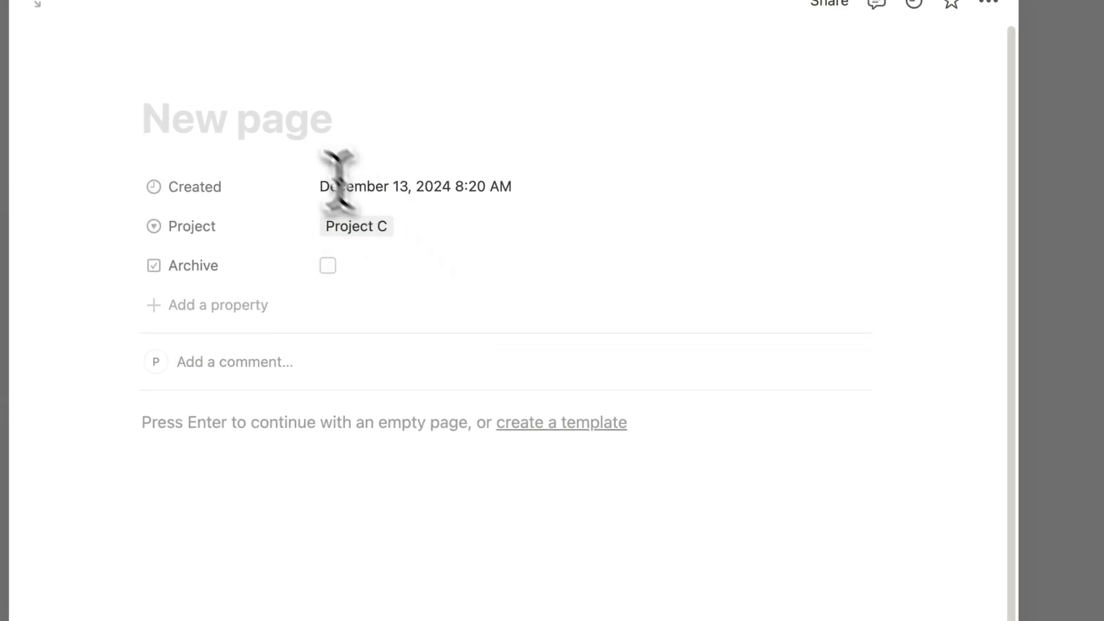
pyautogui.click(296, 124)
pyautogui.write('3')
pyautogui.click(1030, 267)
# Step: Start an empty line below the JOT OS title for a new block
pyautogui.scroll(-3, 525, 315)
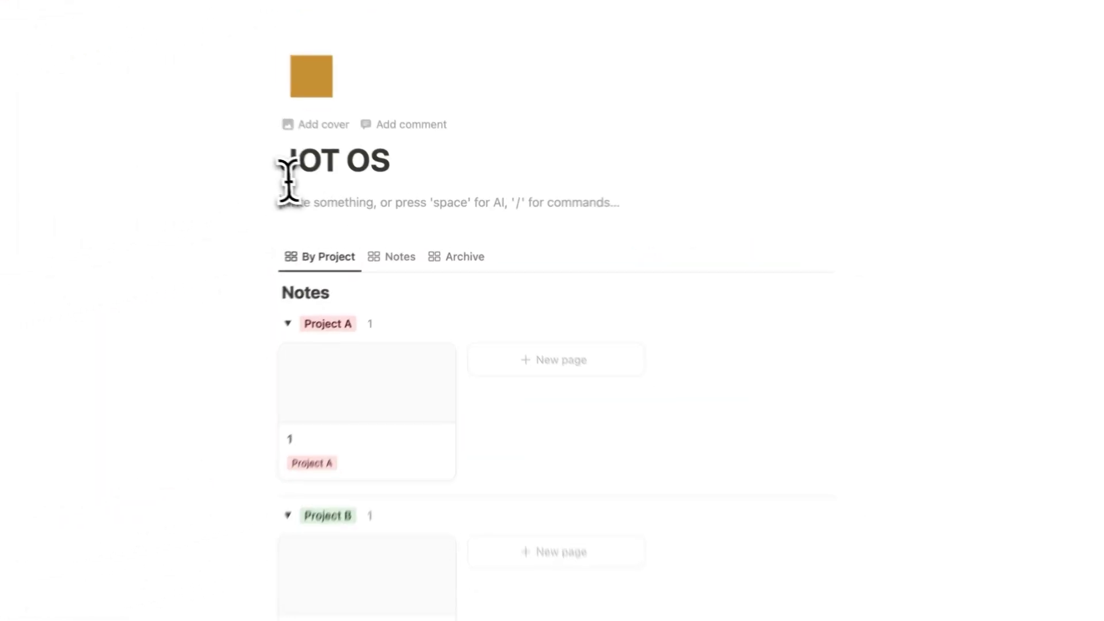
pyautogui.moveTo(288, 178); pyautogui.dragTo(439, 172)
pyautogui.click(403, 181)
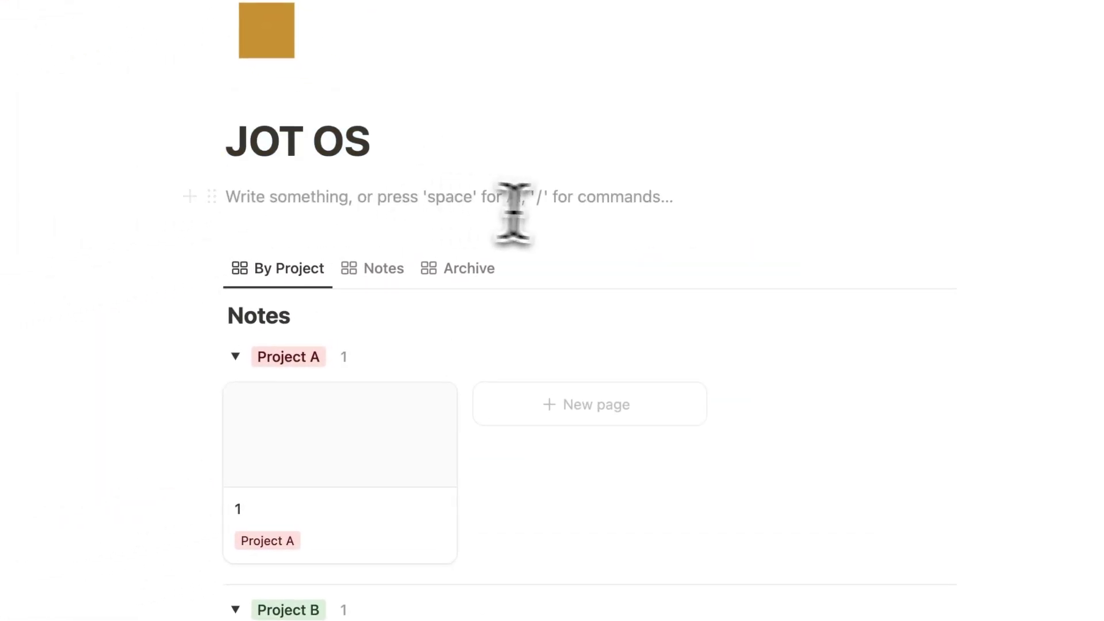
pyautogui.scroll(-10, 449, 202)
pyautogui.scroll(5, 371, 178)
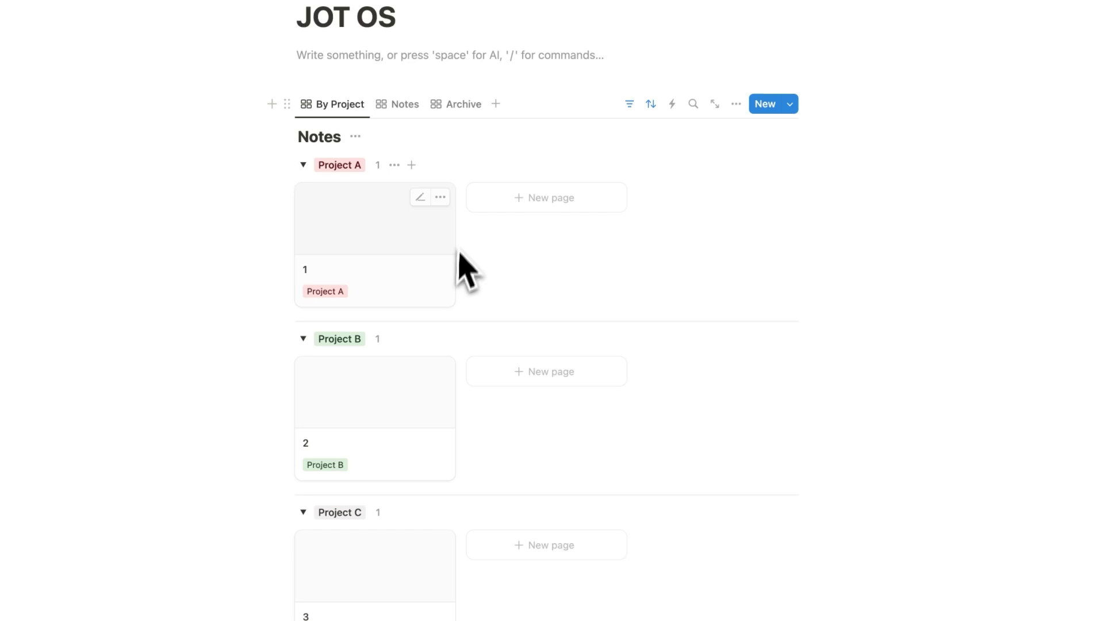
pyautogui.scroll(-3, 452, 282)
pyautogui.scroll(5, 593, 340)
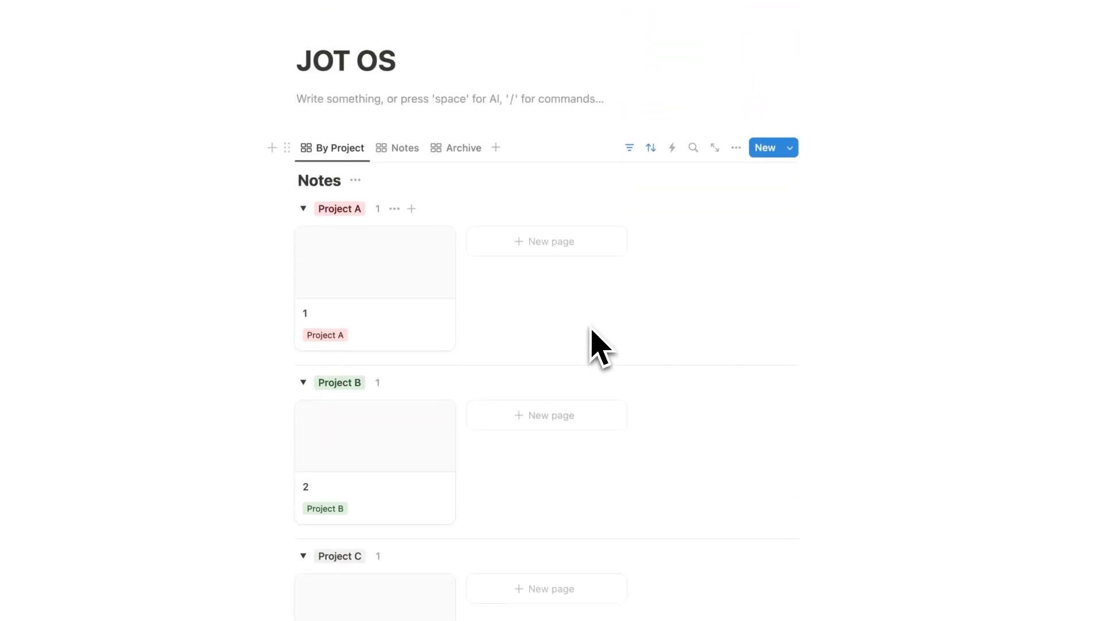
# Step: Insert a button block with /button below the title and reposition it
pyautogui.write('/butto')
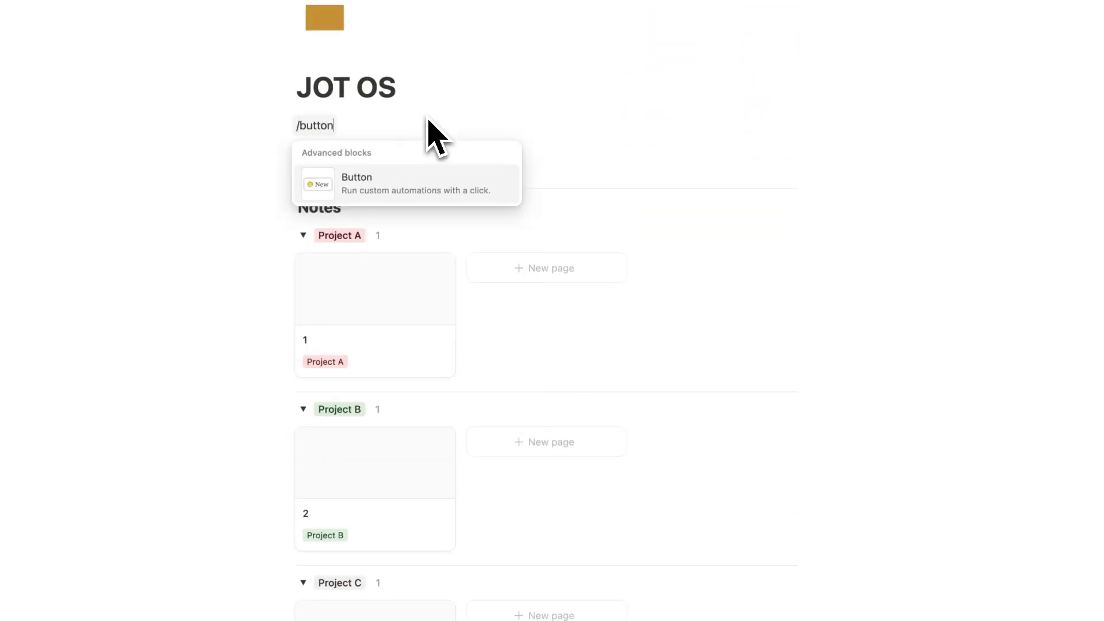
pyautogui.write('n')
pyautogui.press('Return')
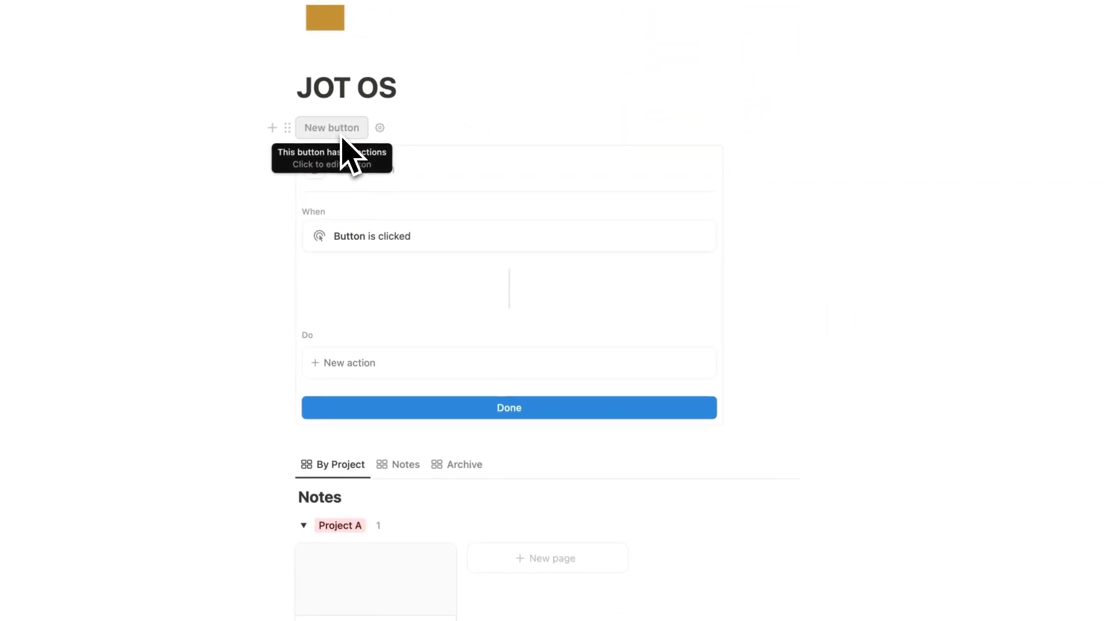
pyautogui.press('Escape')
pyautogui.scroll(-8, 345, 138)
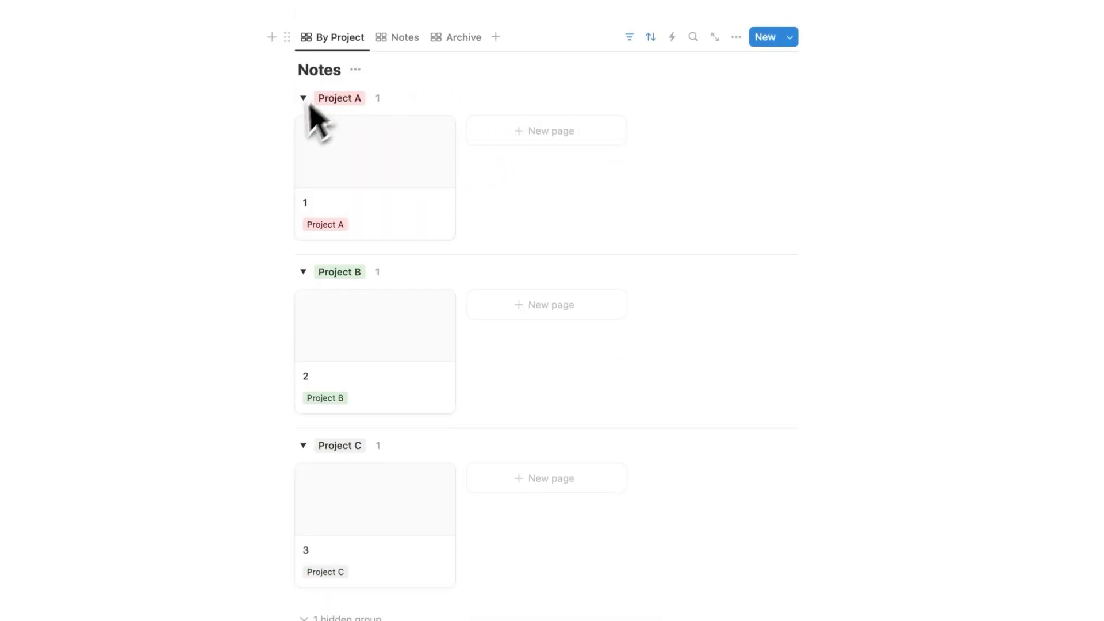
pyautogui.scroll(8, 570, 242)
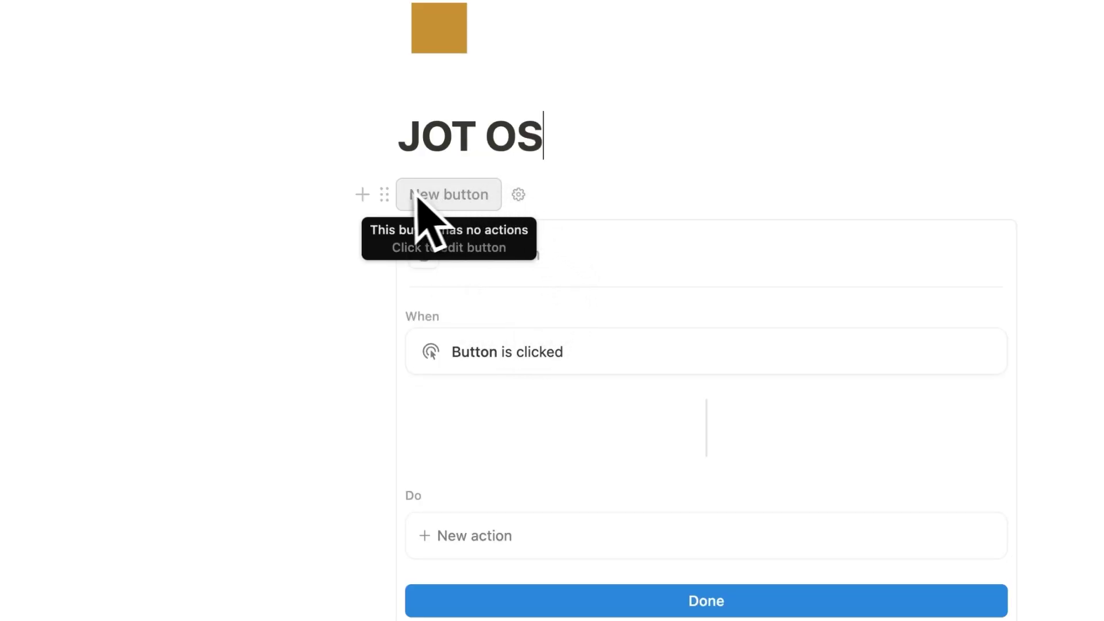
pyautogui.moveTo(382, 193); pyautogui.dragTo(399, 222)
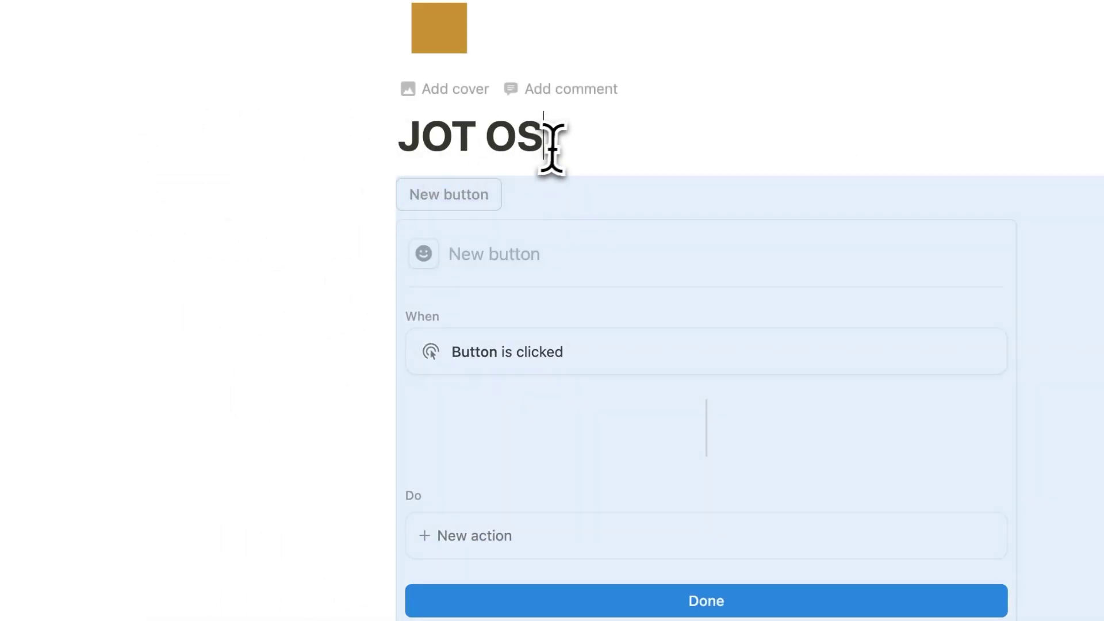
pyautogui.scroll(-8, 489, 215)
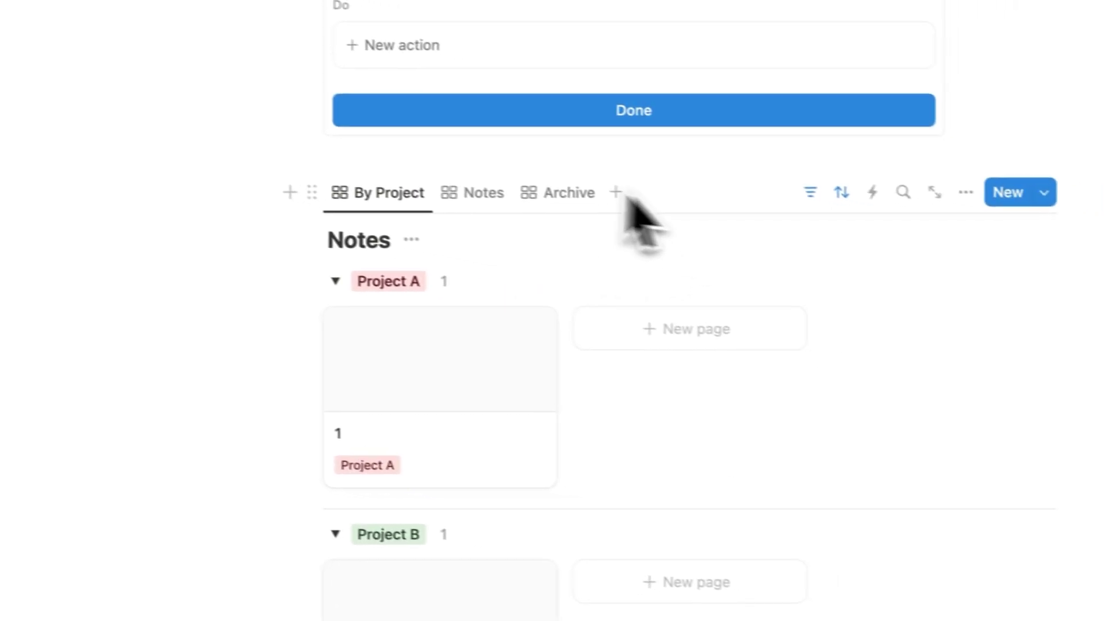
pyautogui.scroll(6, 921, 402)
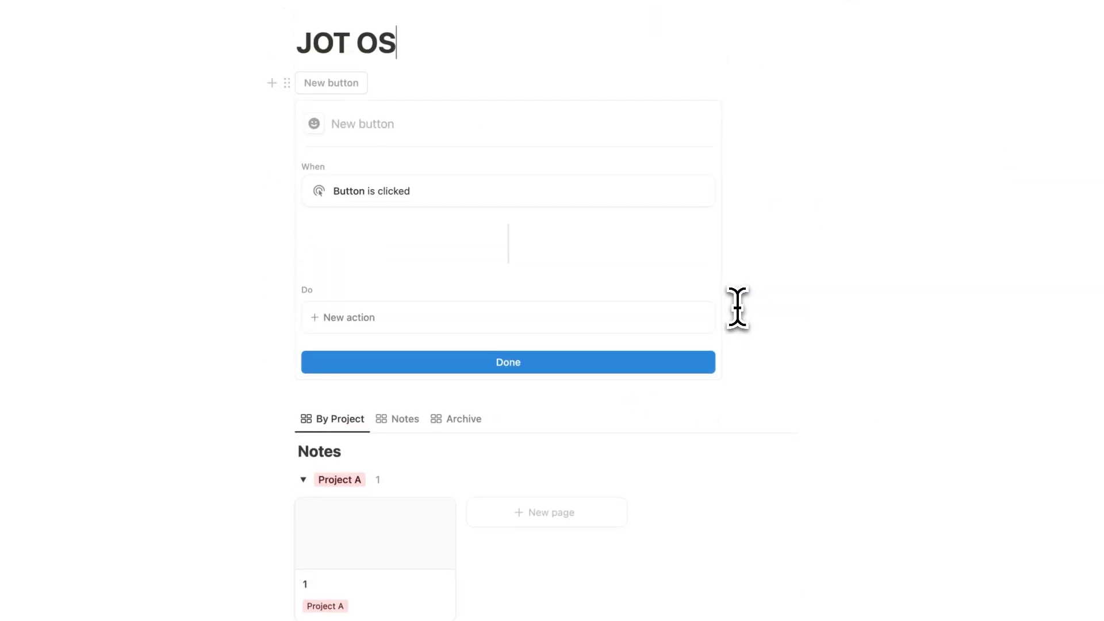
# Step: Name the button New Note and give it an orange square icon
pyautogui.click(384, 132)
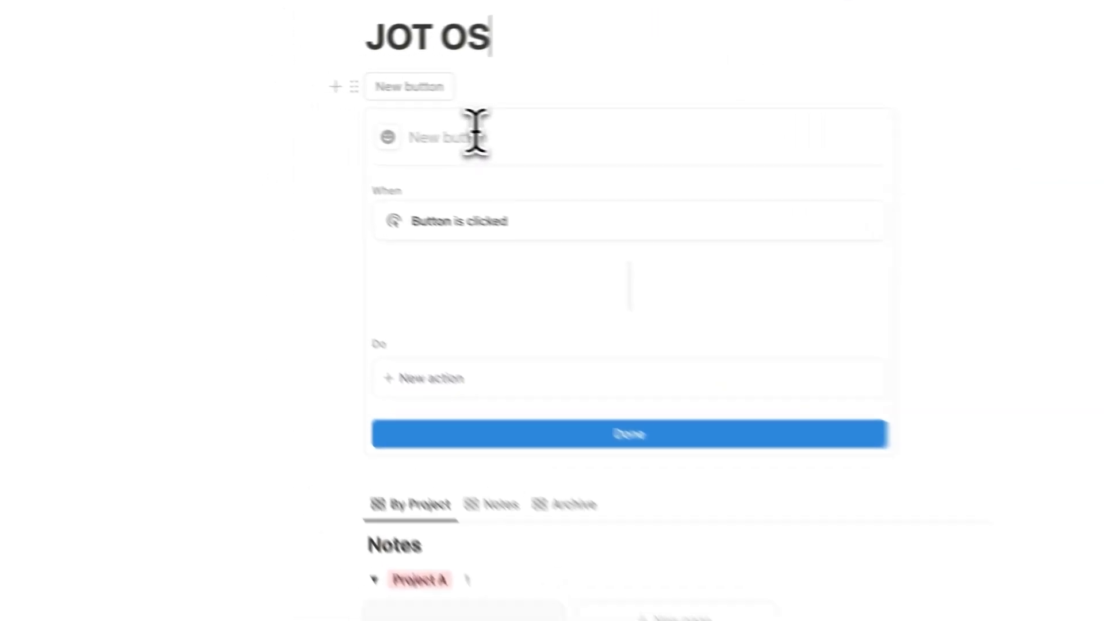
pyautogui.write('New Note')
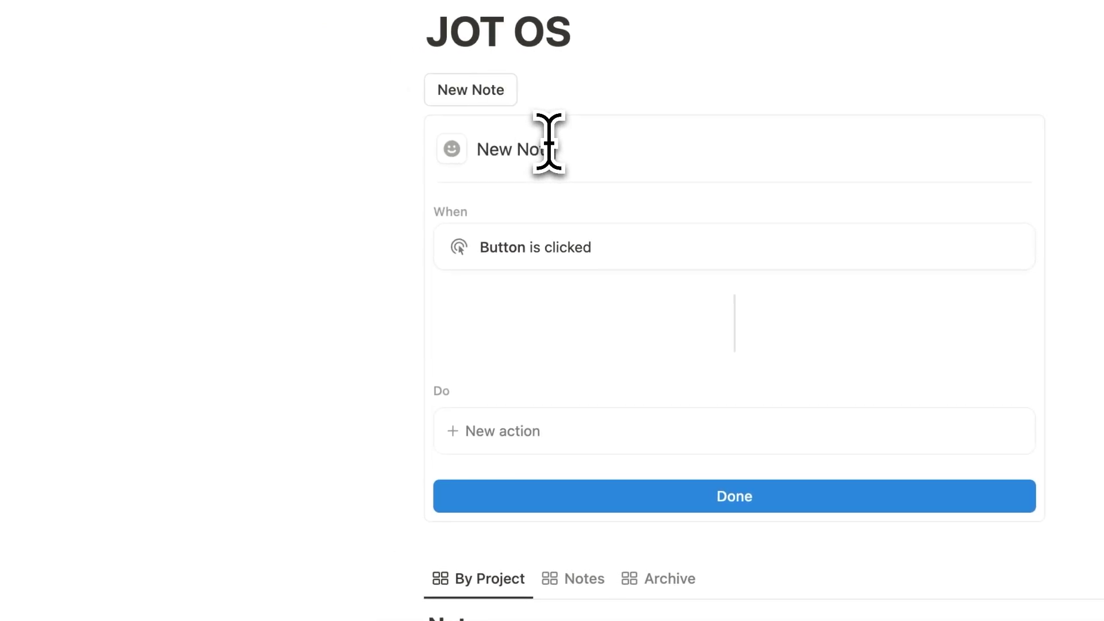
pyautogui.click(453, 149)
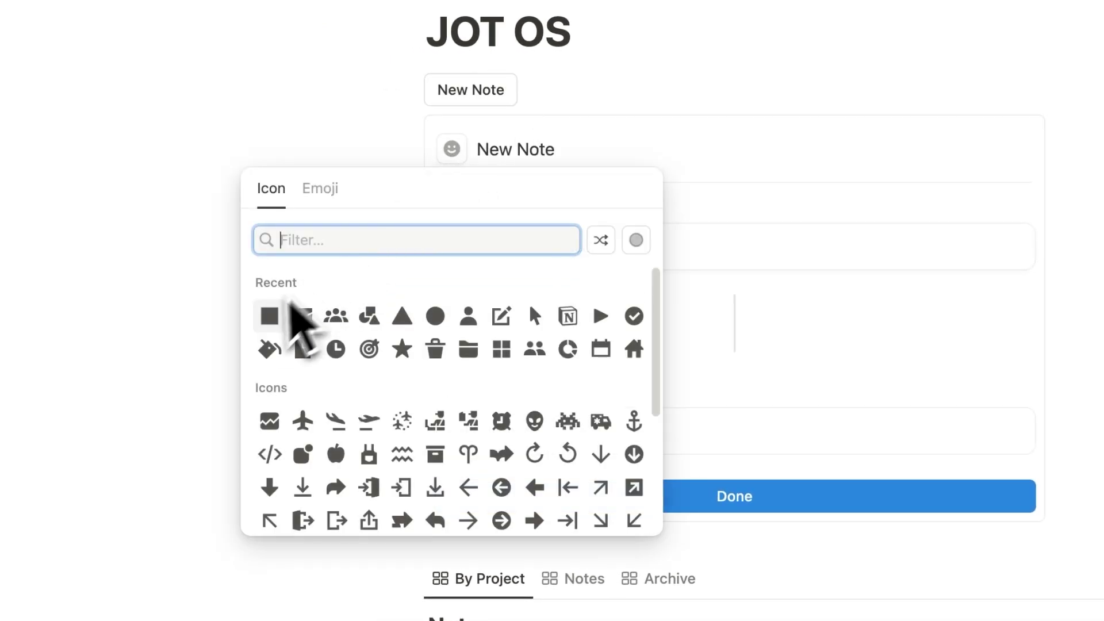
pyautogui.moveTo(268, 321)
pyautogui.click(336, 351)
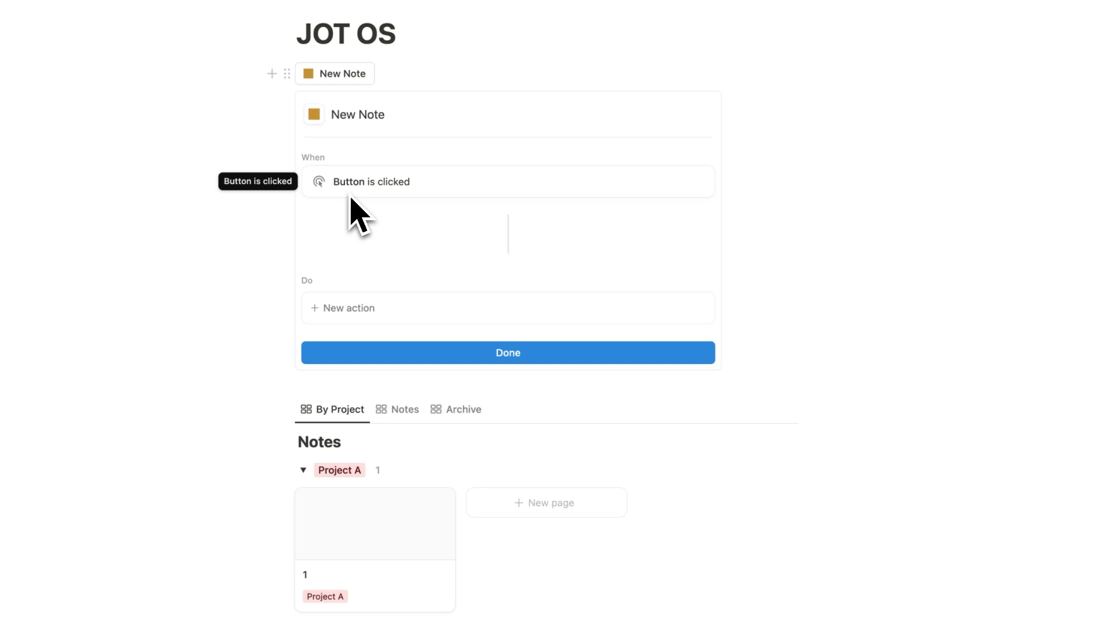
pyautogui.scroll(-5, 429, 205)
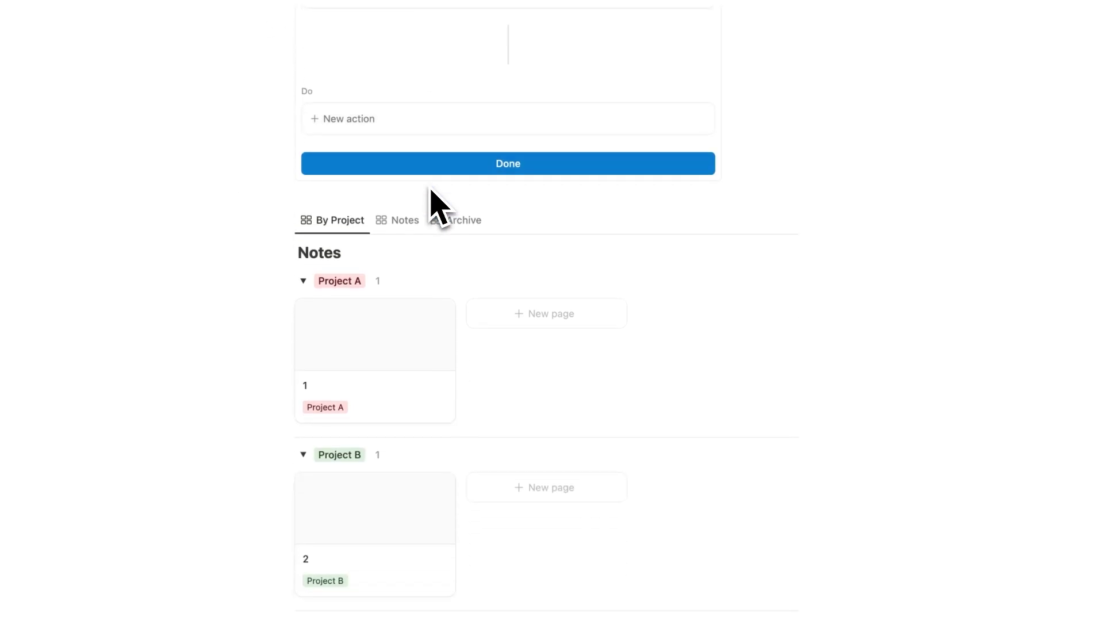
# Step: Start a new button action and delete the stray /page text
pyautogui.click(367, 119)
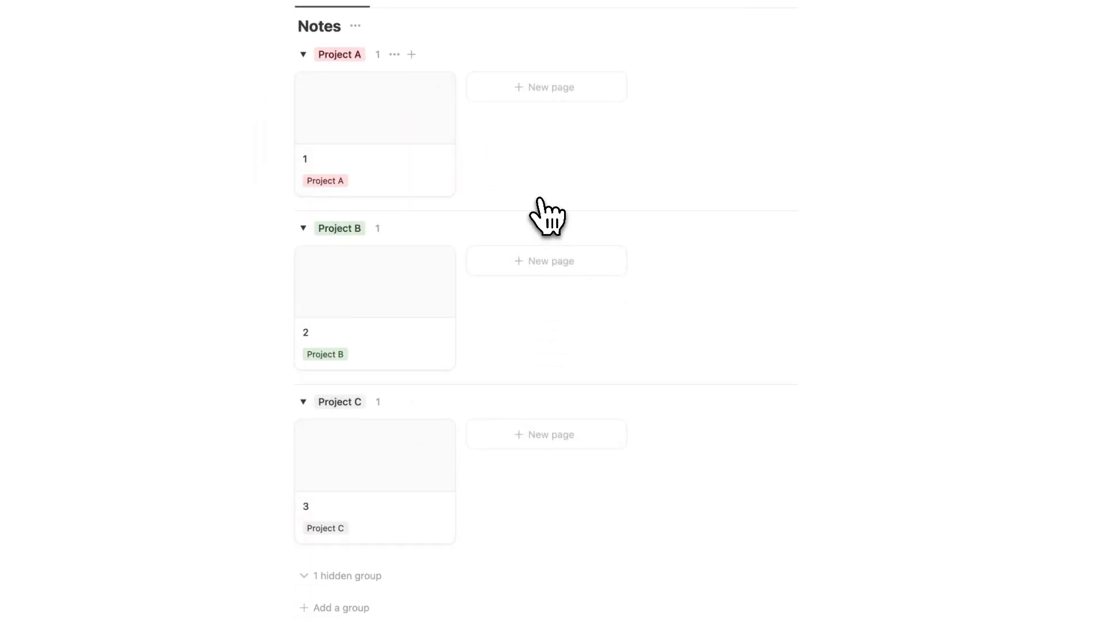
pyautogui.scroll(3, 528, 209)
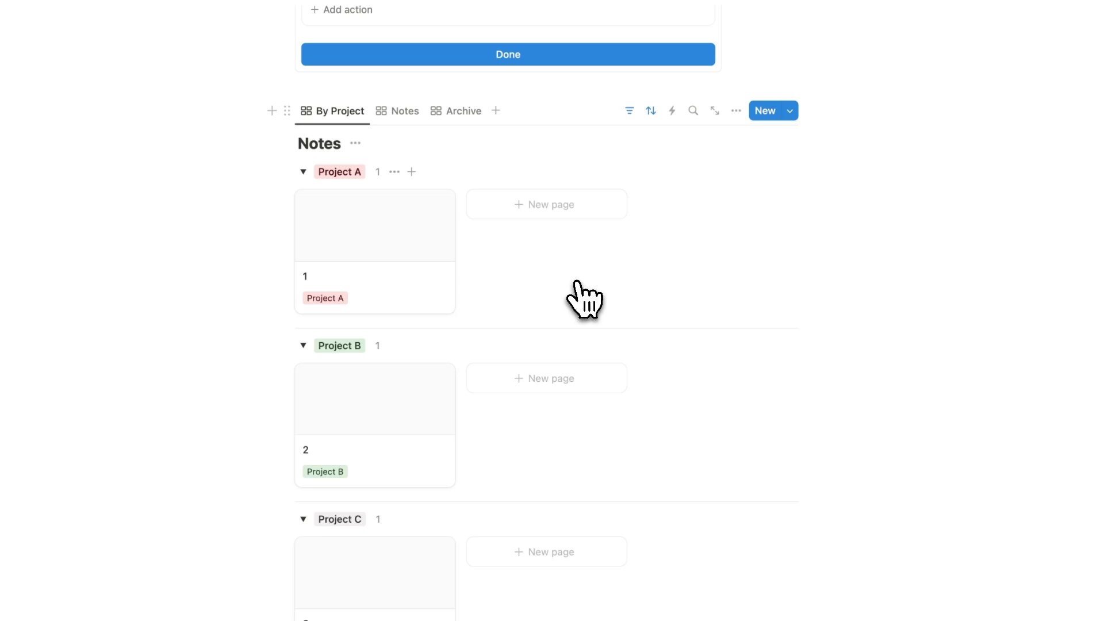
pyautogui.write('/page')
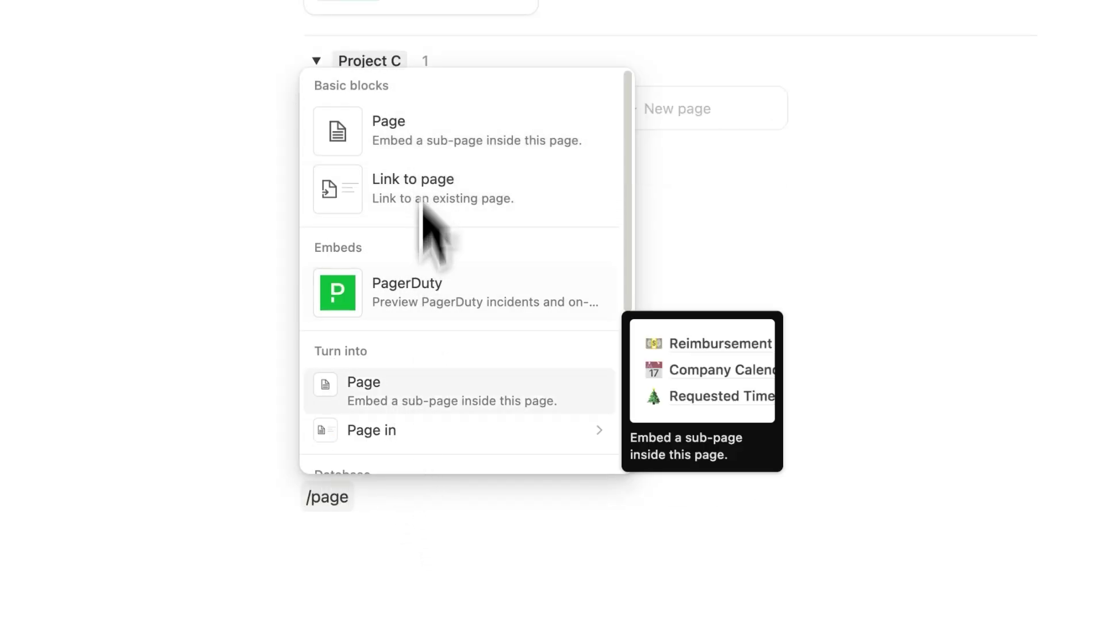
pyautogui.tripleClick(399, 512)
pyautogui.press('BackSpace')
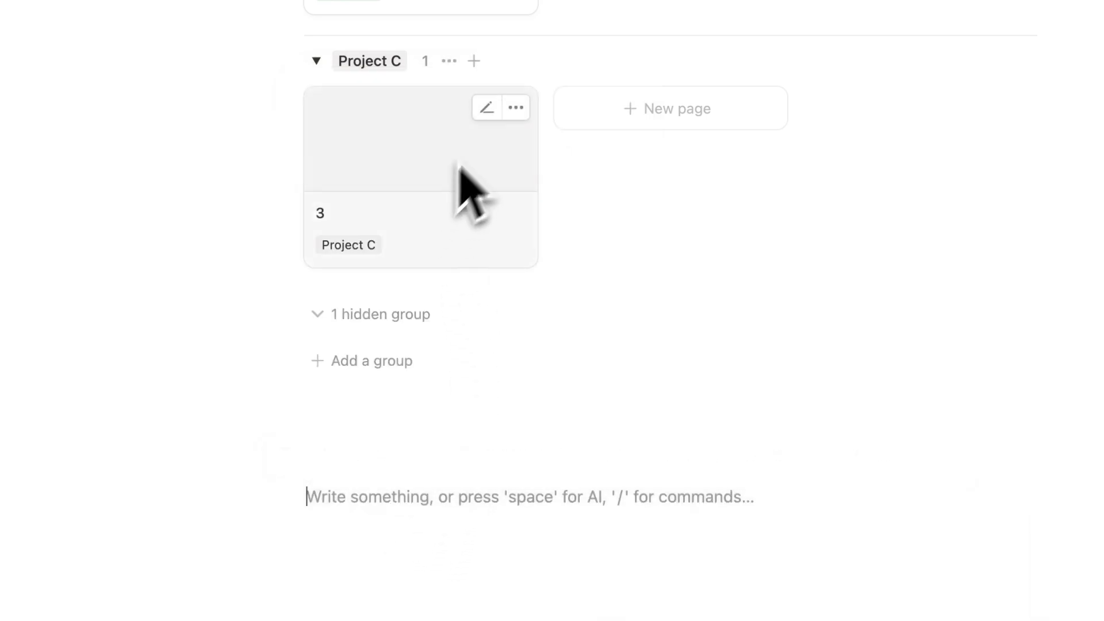
pyautogui.scroll(5, 568, 210)
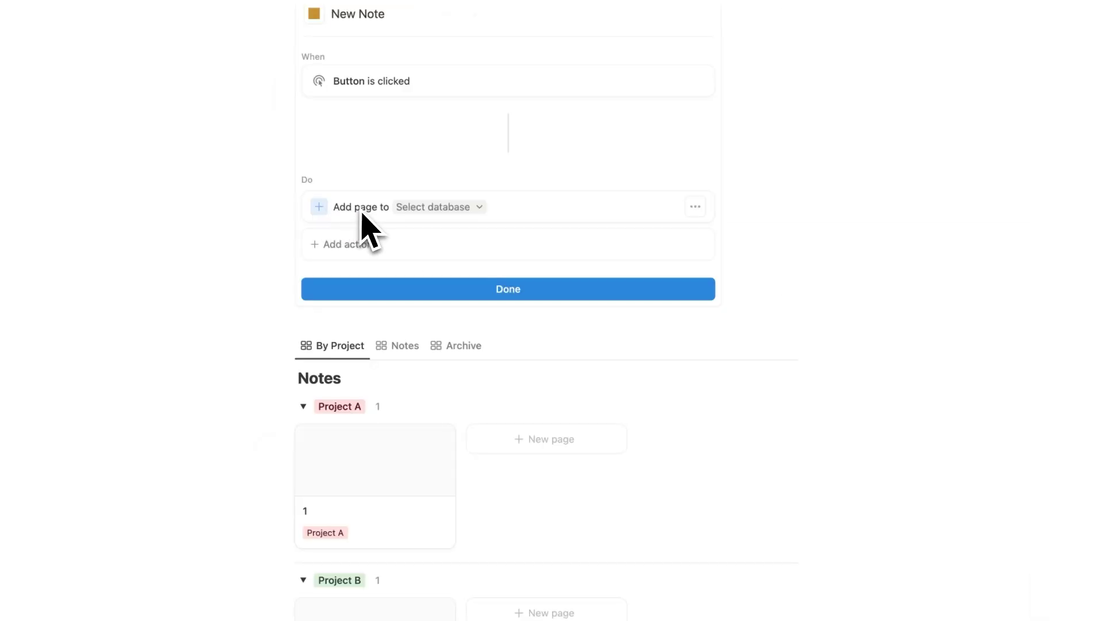
# Step: Make the action add a page to the Notes database
pyautogui.click(455, 208)
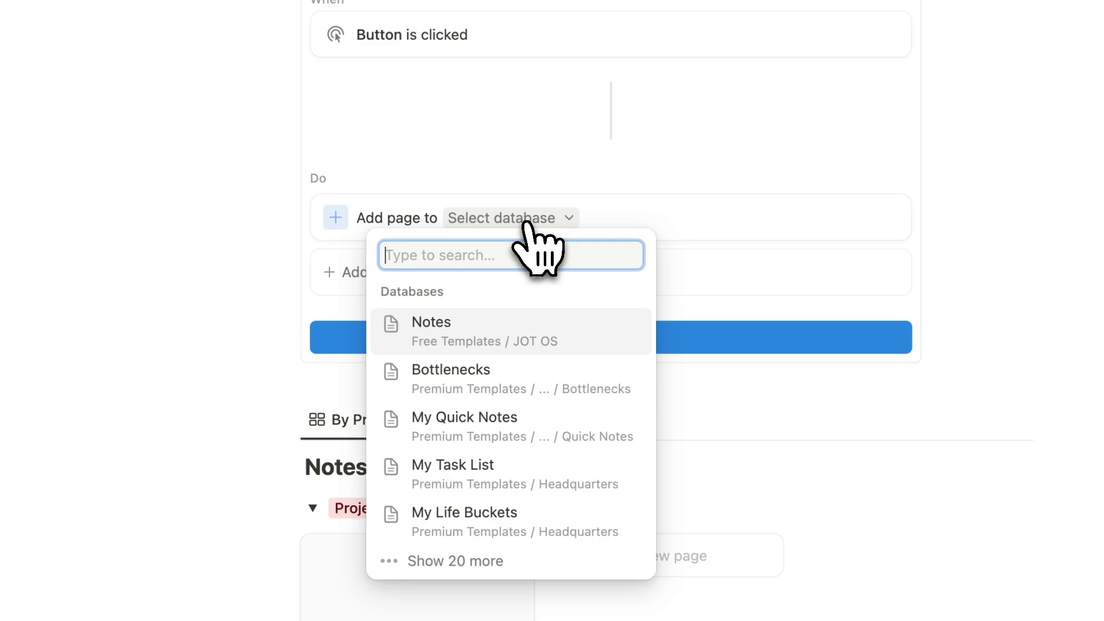
pyautogui.click(480, 332)
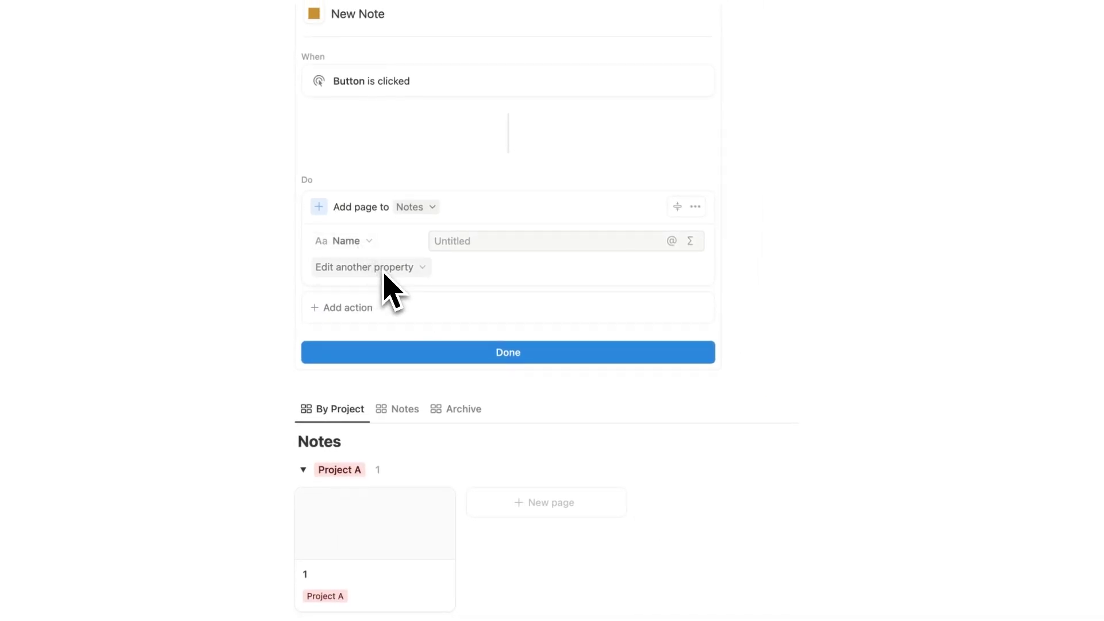
pyautogui.scroll(4, 386, 276)
pyautogui.scroll(-2, 379, 242)
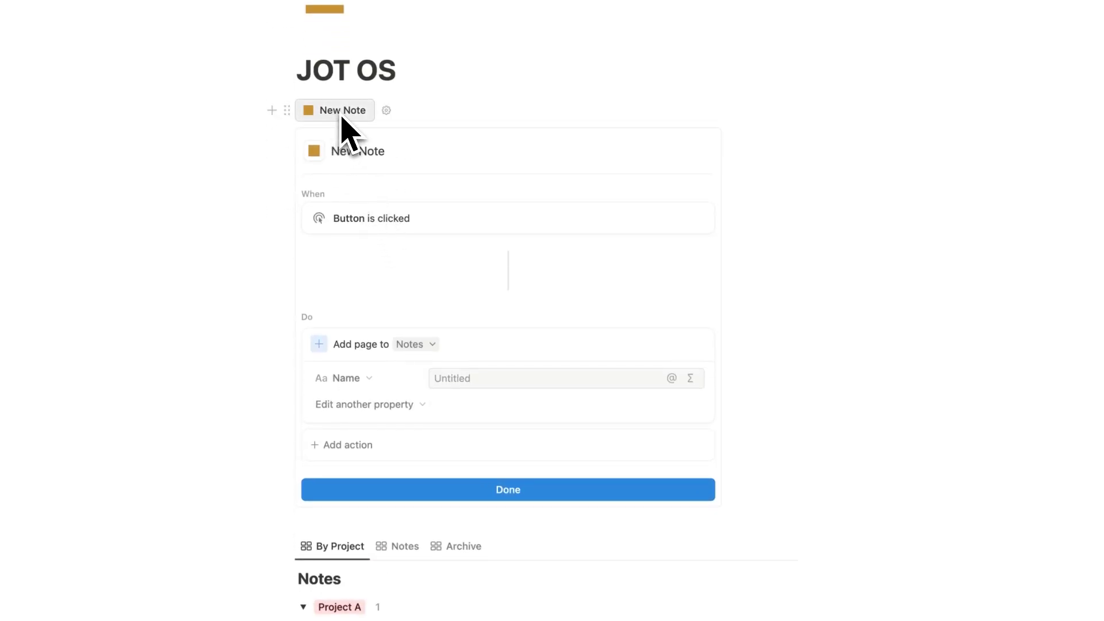
pyautogui.scroll(-2, 362, 129)
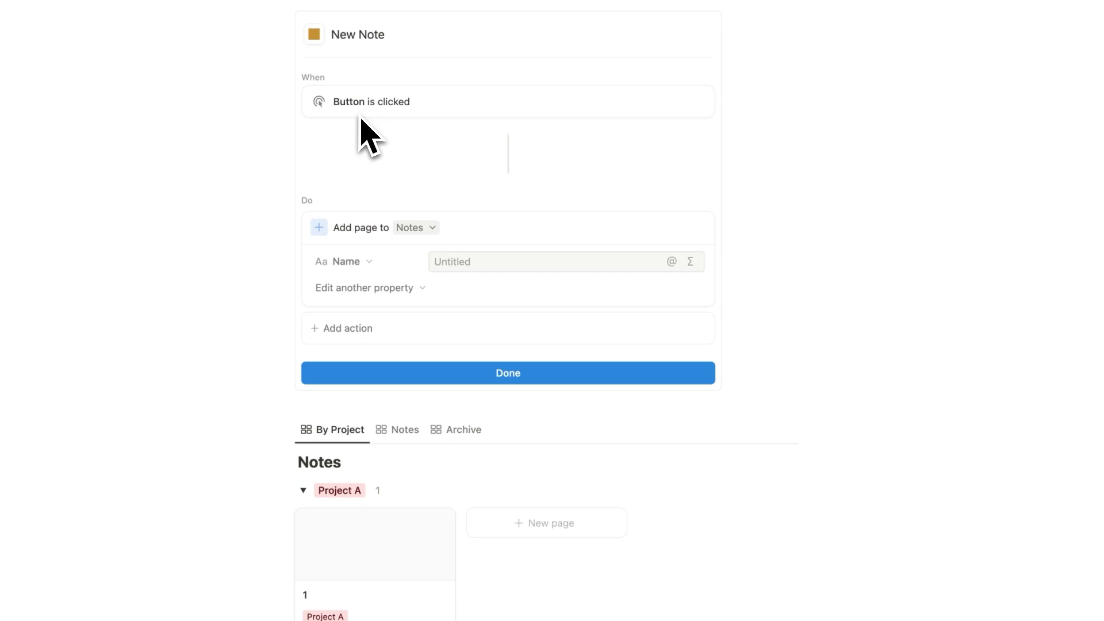
pyautogui.click(371, 288)
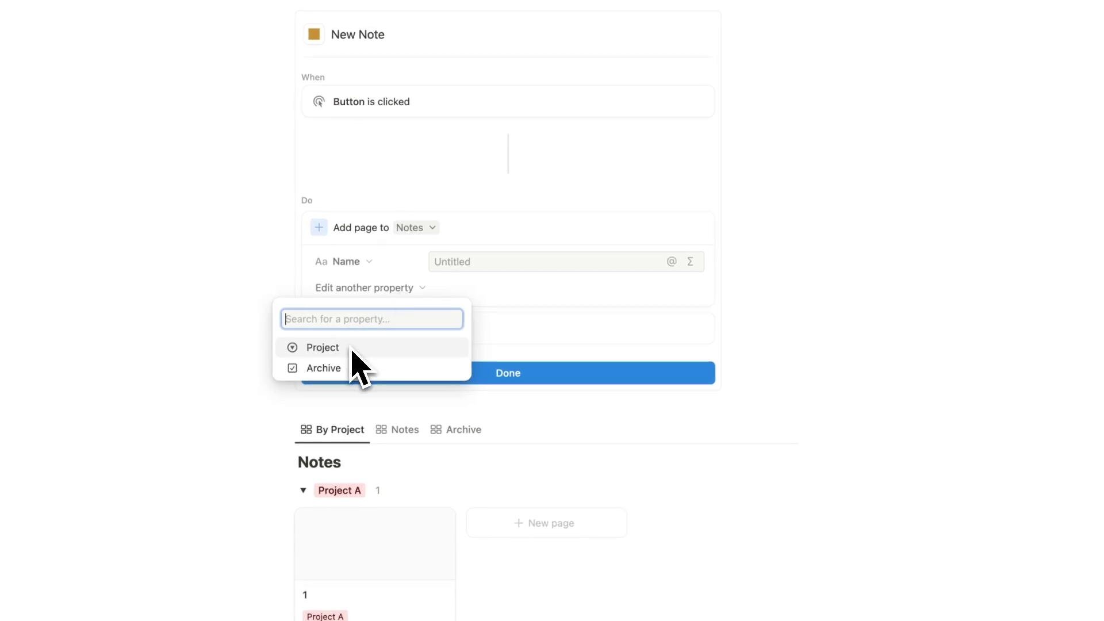
pyautogui.click(567, 328)
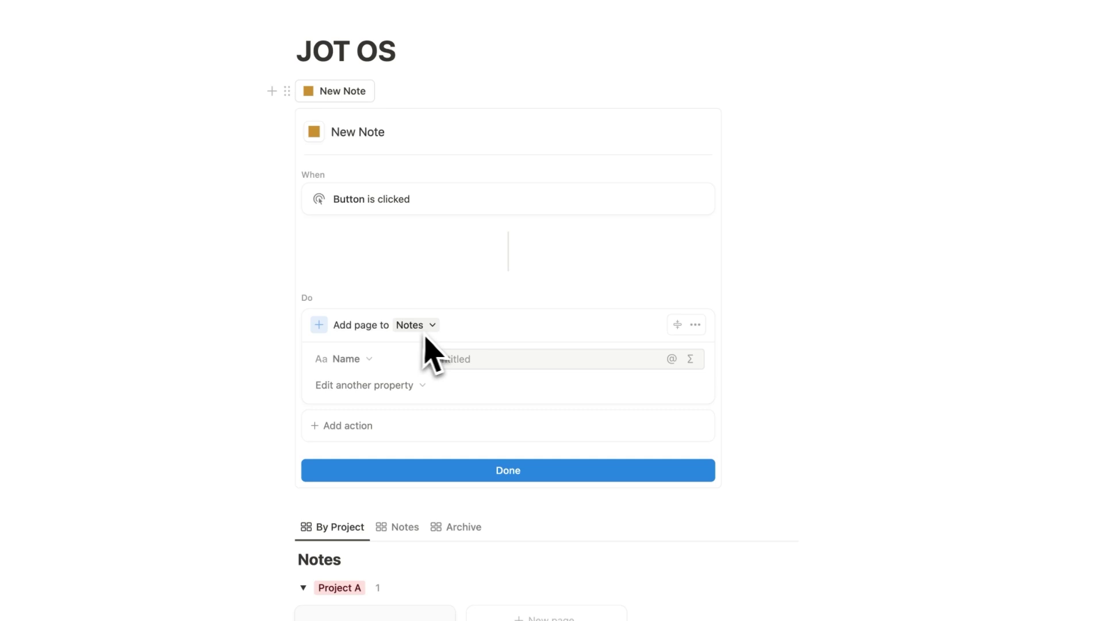
# Step: Add a second New Note action that opens the page just added in Center peek
pyautogui.scroll(-7, 443, 345)
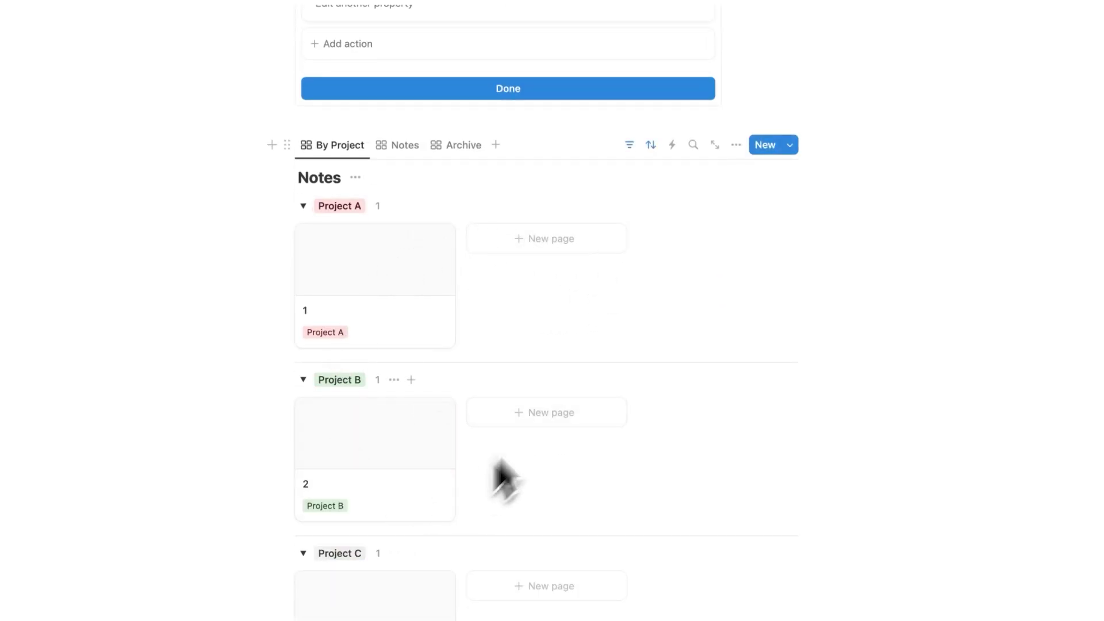
pyautogui.scroll(7, 501, 479)
pyautogui.scroll(-2, 451, 419)
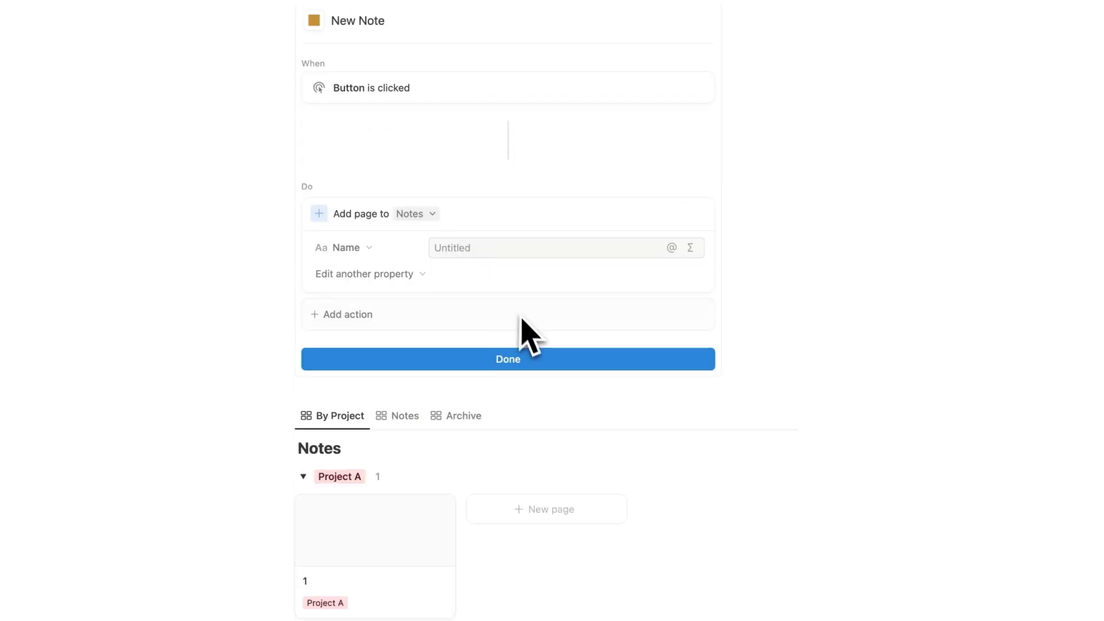
pyautogui.click(440, 314)
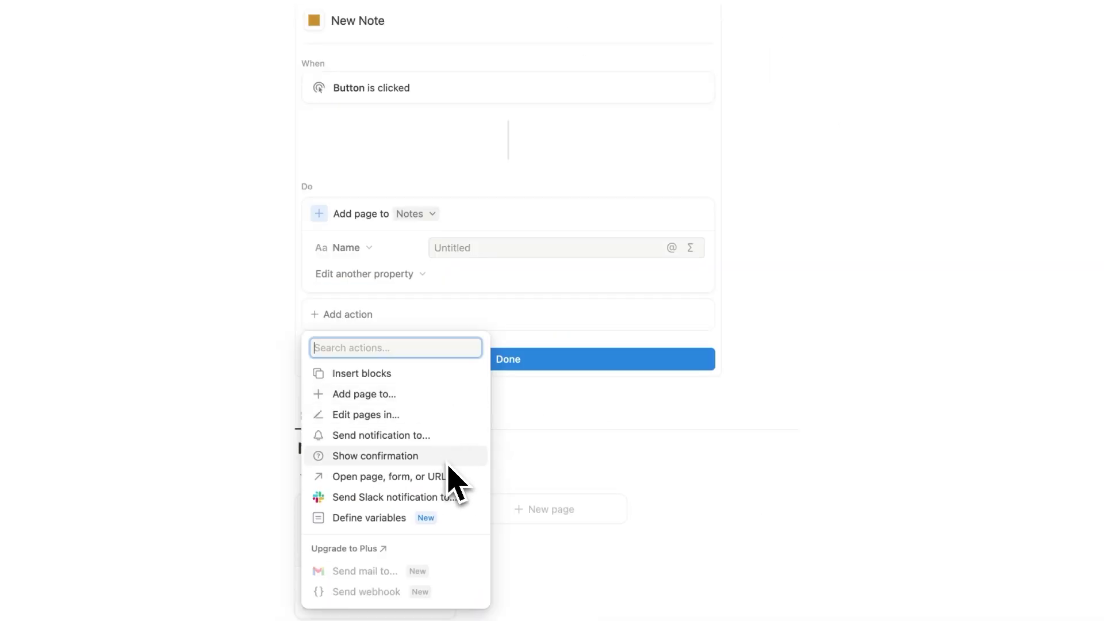
pyautogui.click(516, 477)
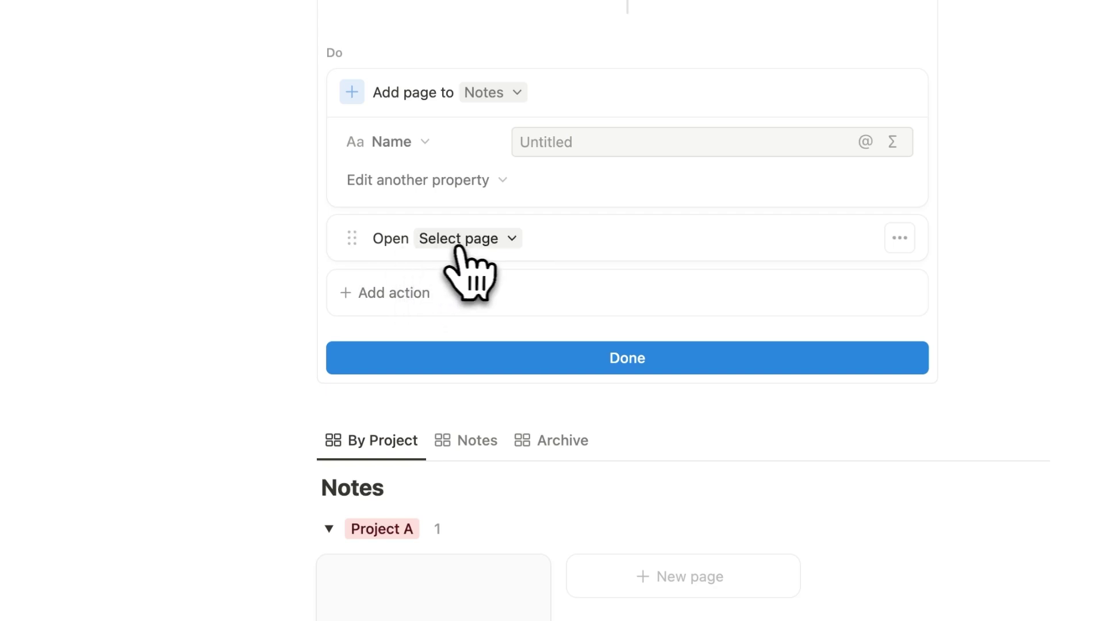
pyautogui.click(477, 242)
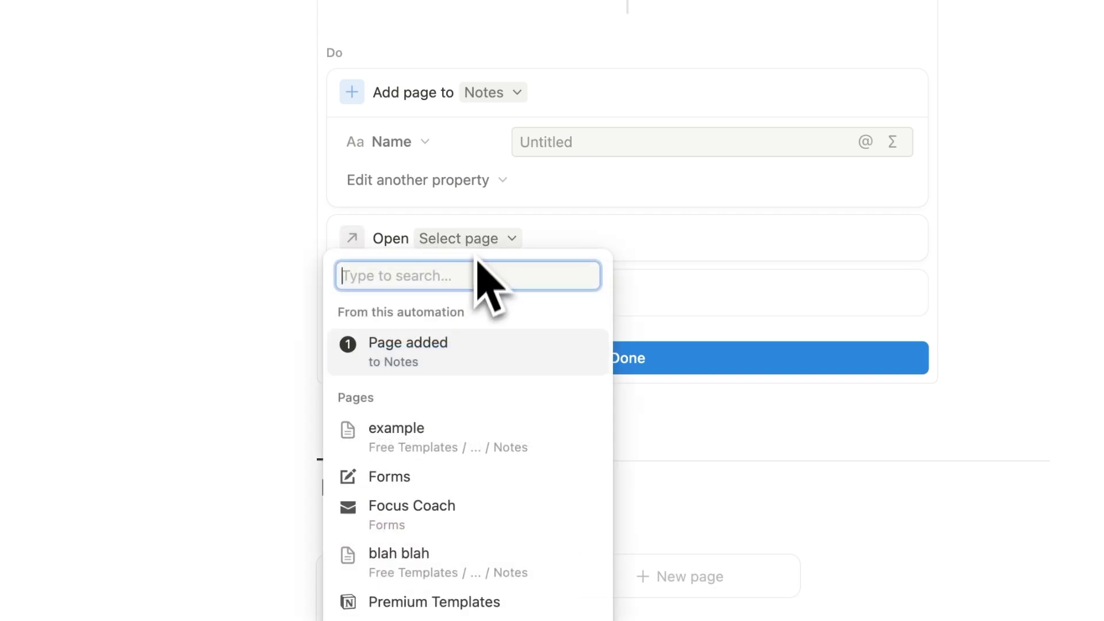
pyautogui.click(467, 352)
pyautogui.click(608, 244)
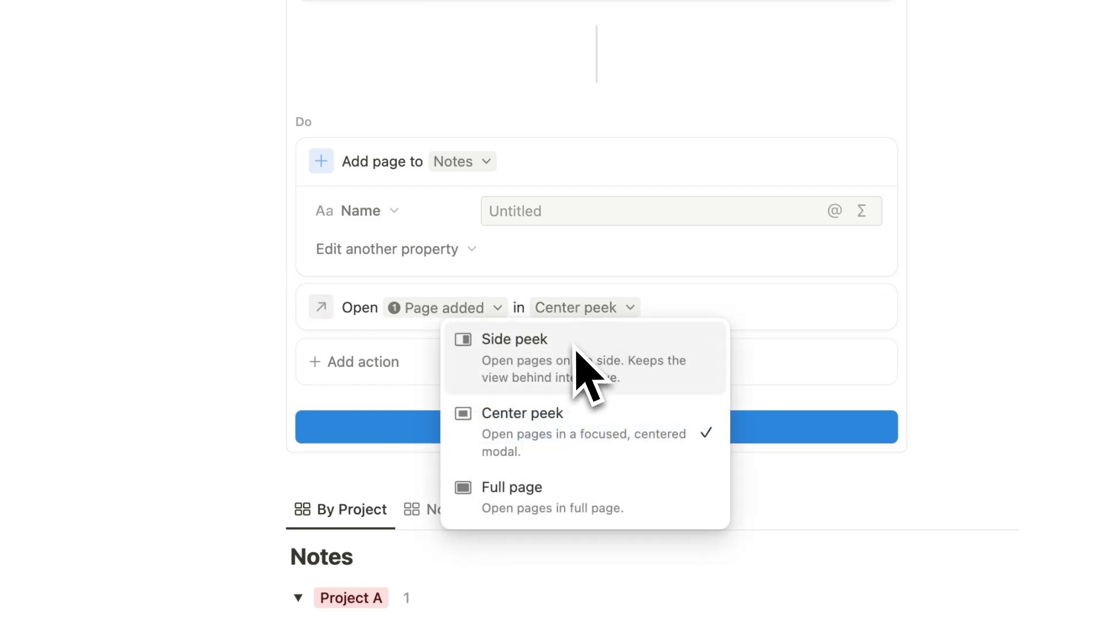
pyautogui.click(777, 323)
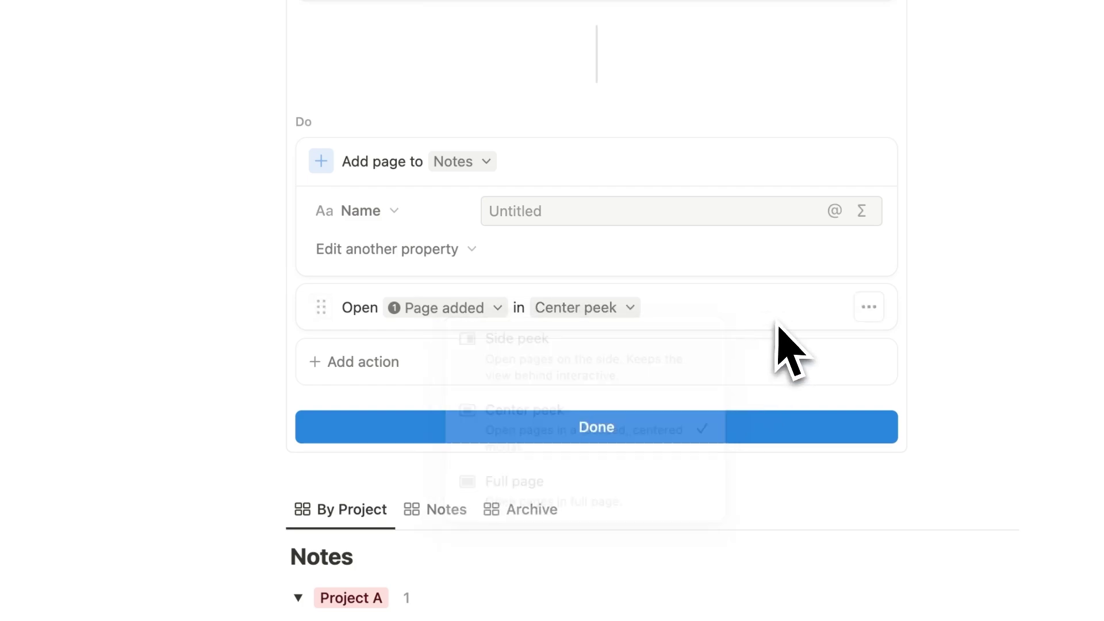
# Step: Close the automation editor and drag the New Note button back under the JOT OS title
pyautogui.click(623, 426)
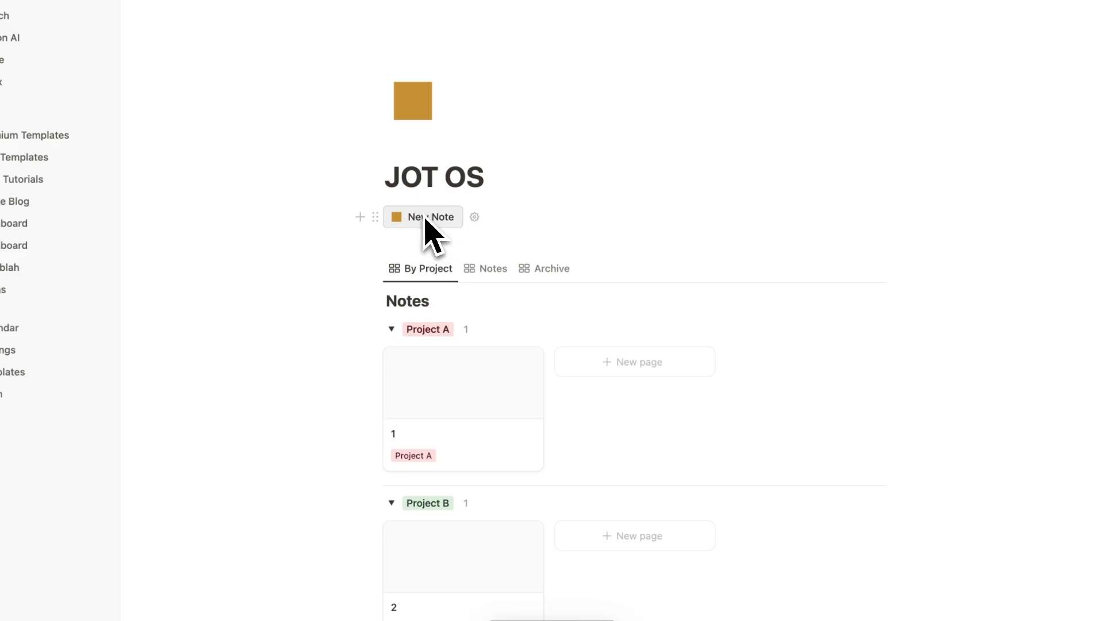
pyautogui.moveTo(408, 226); pyautogui.dragTo(127, 175)
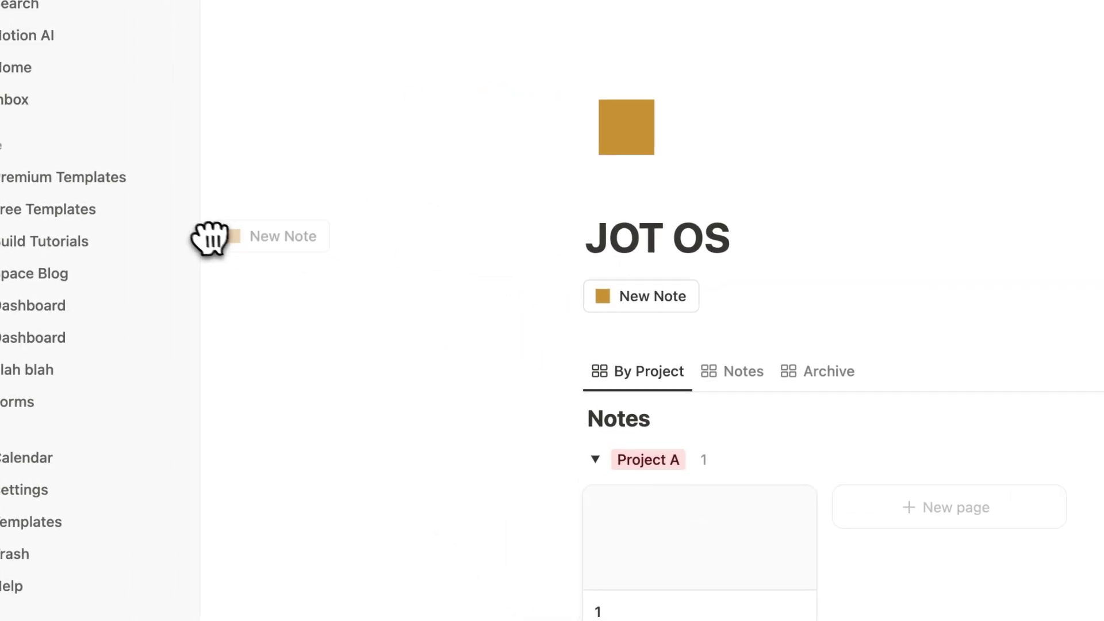
pyautogui.moveTo(210, 238); pyautogui.dragTo(455, 263)
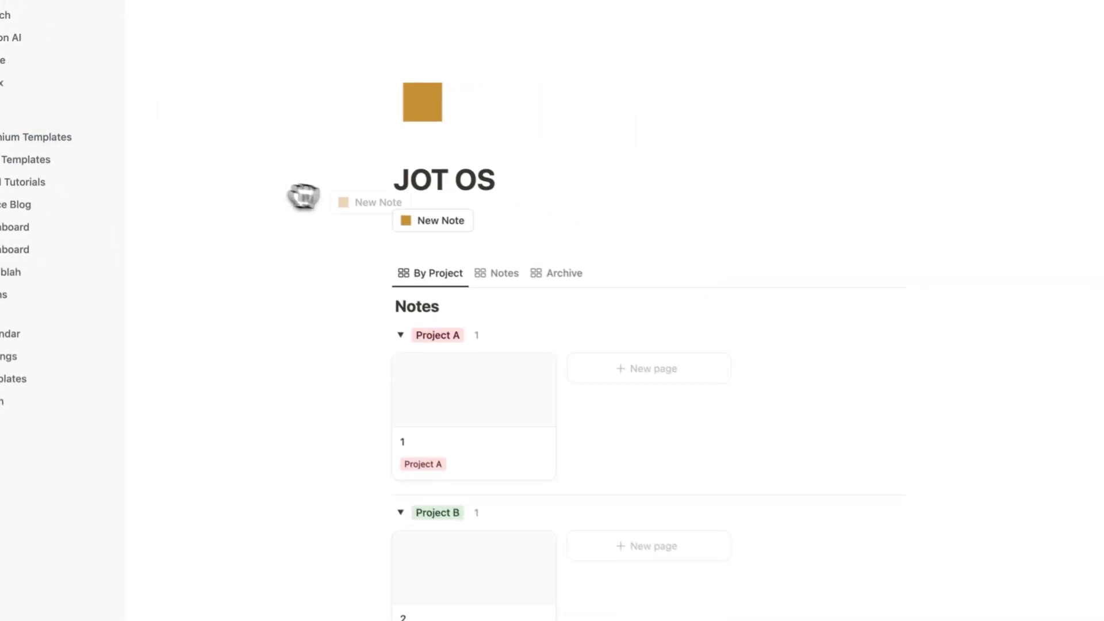
pyautogui.moveTo(303, 197); pyautogui.dragTo(379, 216)
pyautogui.click(527, 179)
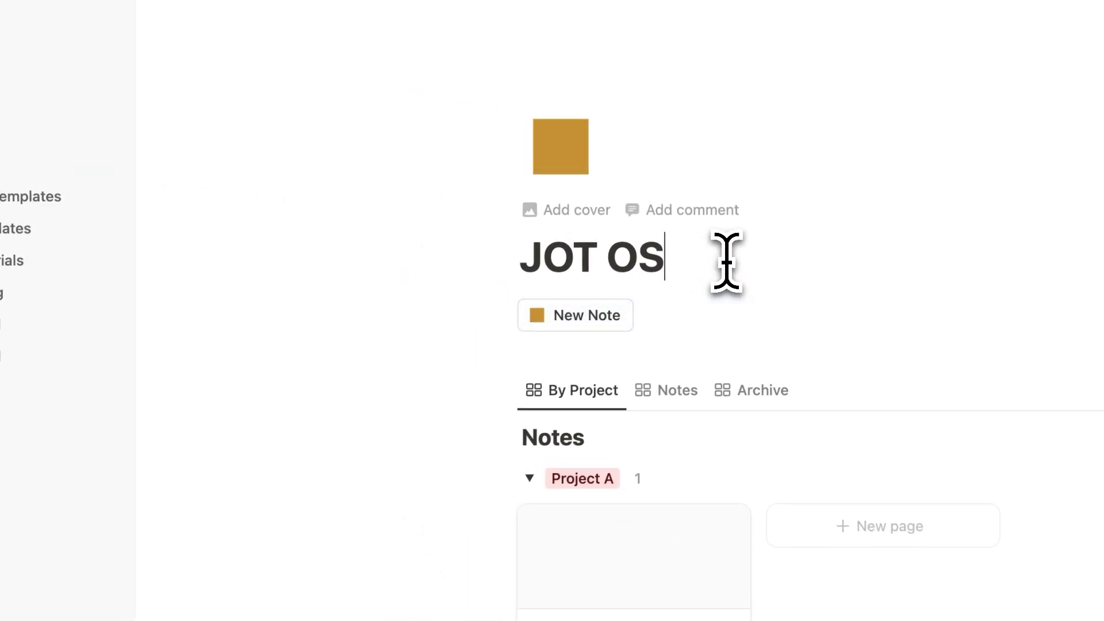